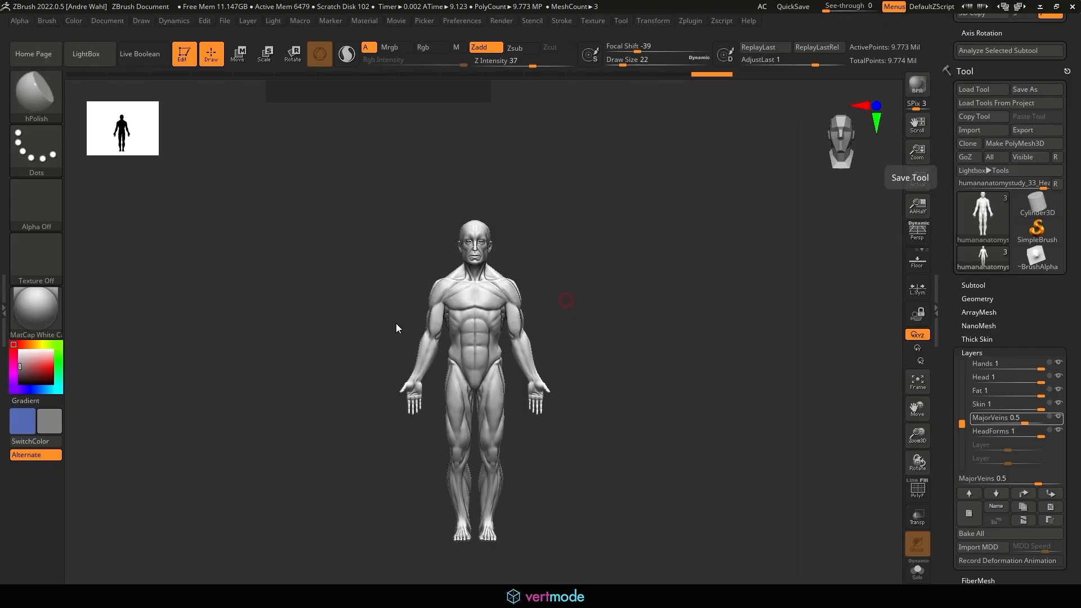
mouse_move(396, 323)
alt+mouse_down()
mouse_move(657, 301)
mouse_move(634, 251)
mouse_move(615, 256)
mouse_move(646, 299)
alt+mouse_up()
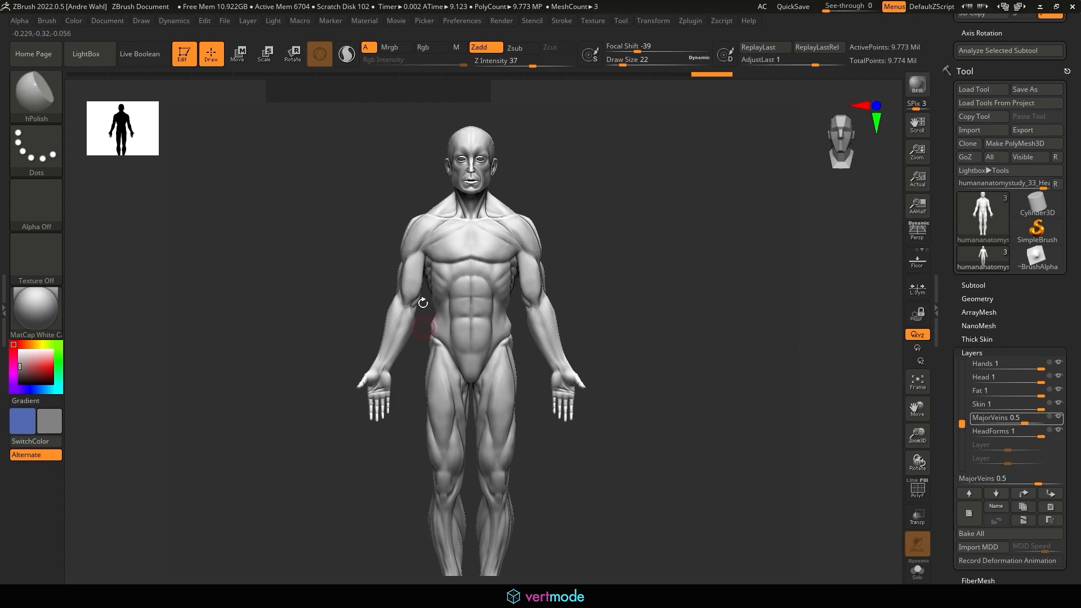
alt+drag(644, 267, 591, 270)
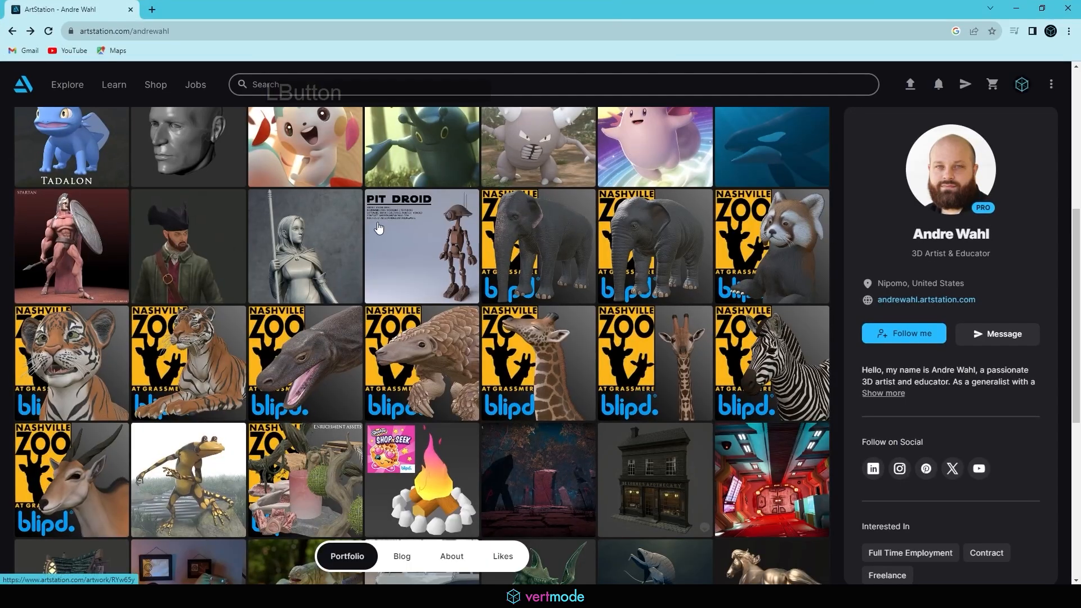
Step: Switch to the ArtStation portfolio, open the 18th Century Monster Hunter and Spartan artworks in separate tabs, and view the Monster Hunter
scroll(377, 222, up, 3)
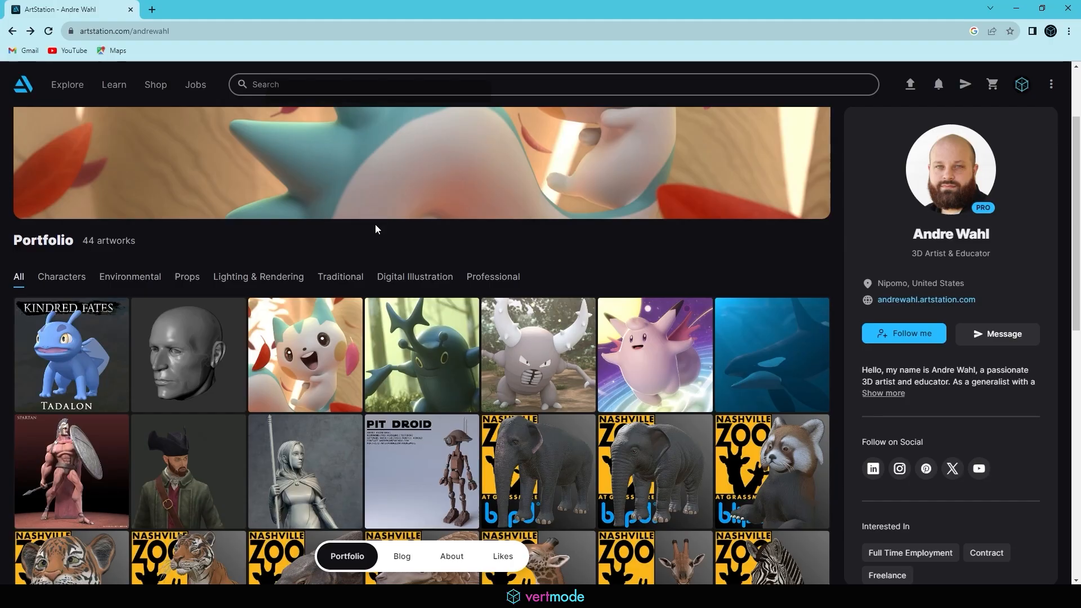
scroll(375, 224, down, 3)
ctrl+click(166, 298)
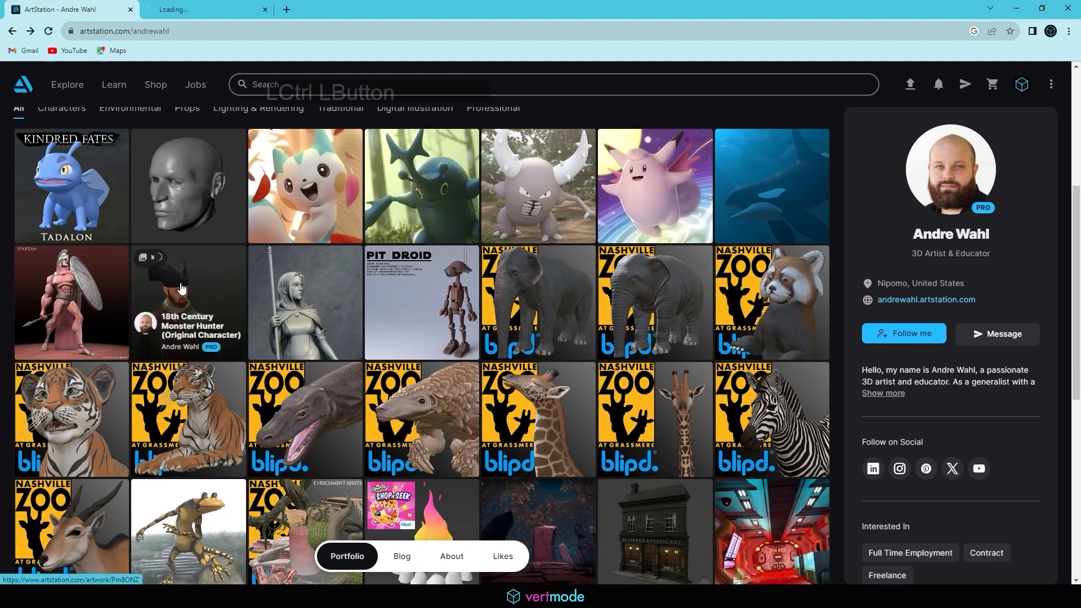
ctrl+click(64, 306)
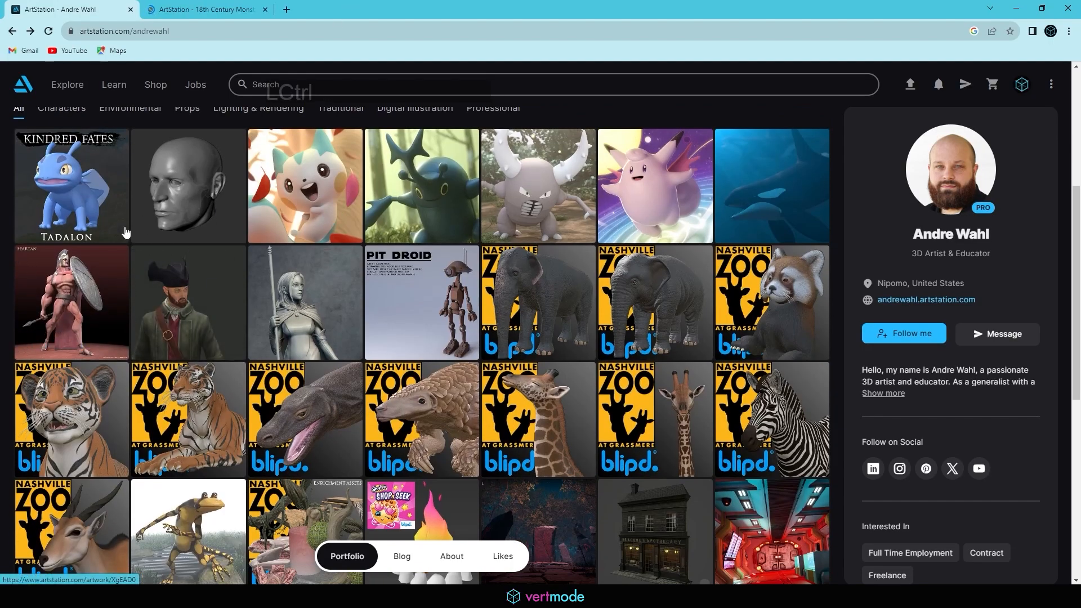
click(216, 9)
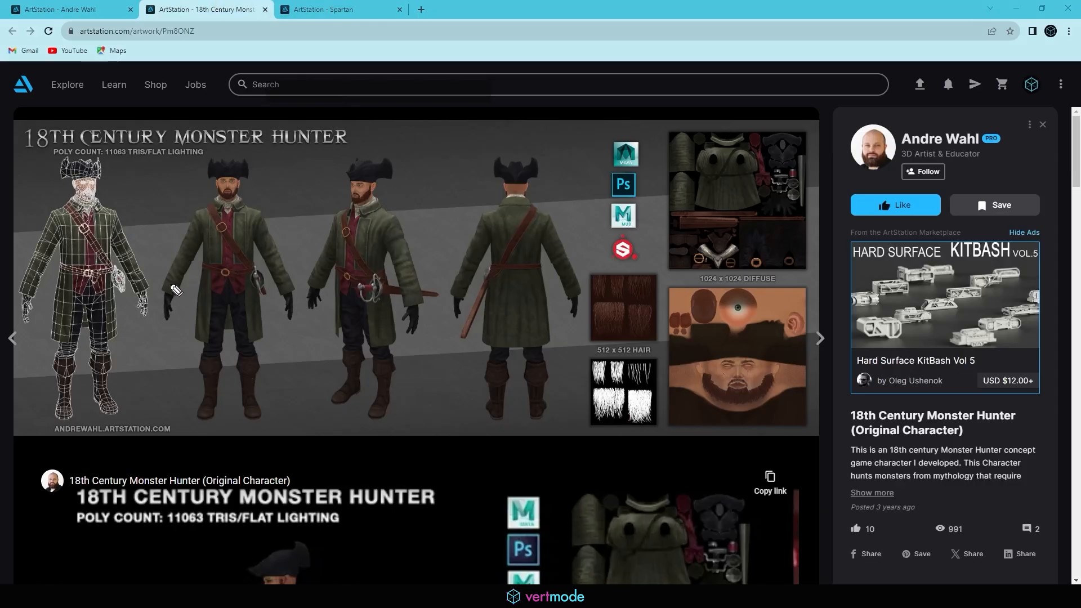
Step: Mark the arm angles, waist and shoulder area of the front-view Monster Hunter figure with freehand lines, and clear the marks
mouse_move(165, 308)
mouse_down()
mouse_move(212, 217)
mouse_move(287, 280)
mouse_move(297, 309)
mouse_up()
drag(202, 270, 256, 268)
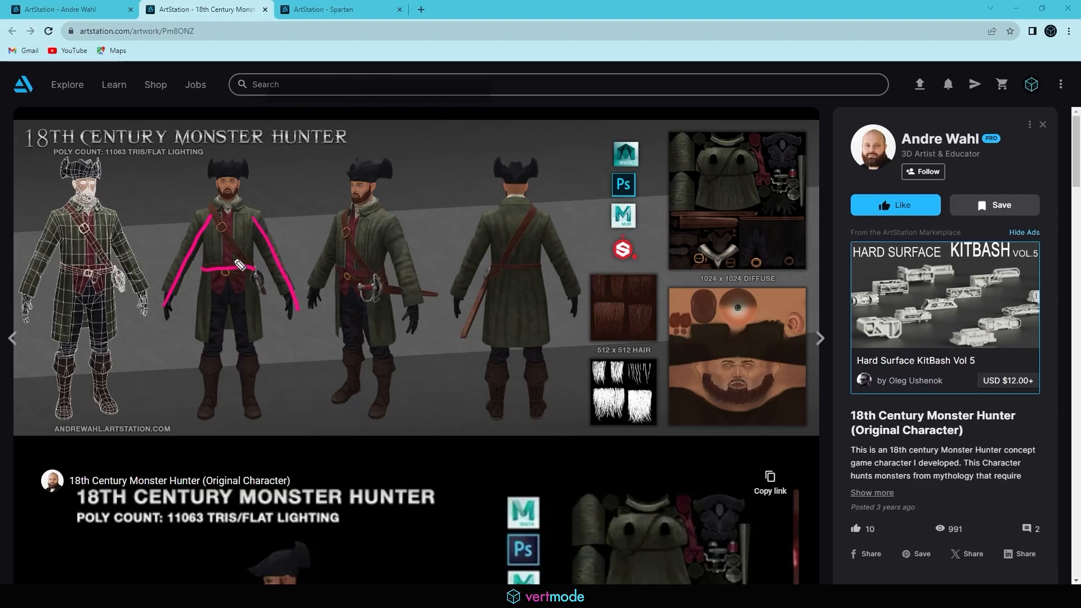
mouse_move(212, 218)
mouse_down()
mouse_move(231, 183)
mouse_move(256, 221)
mouse_up()
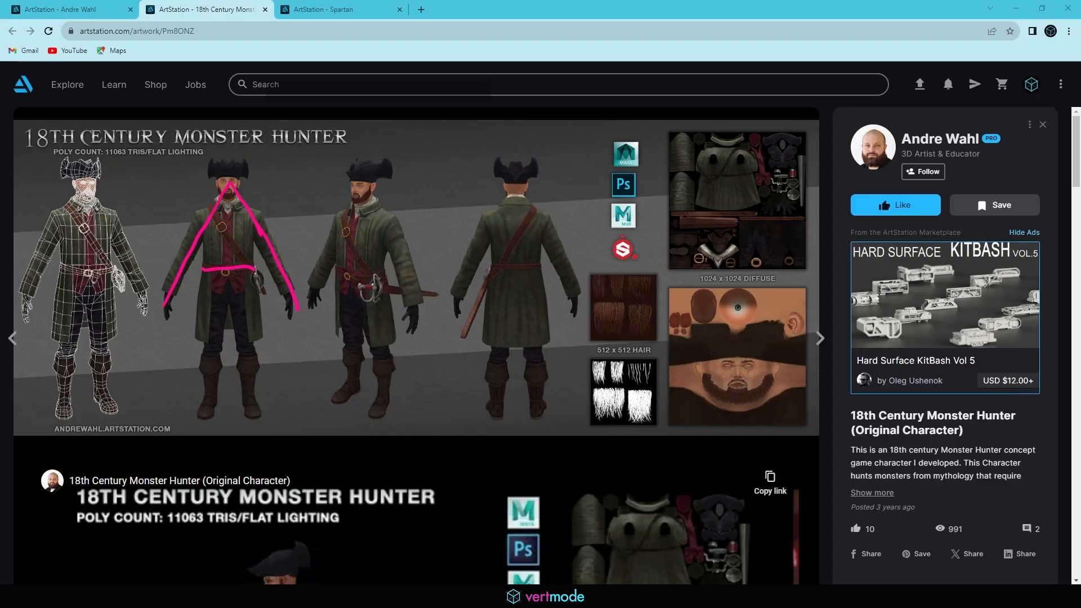
click(11, 253)
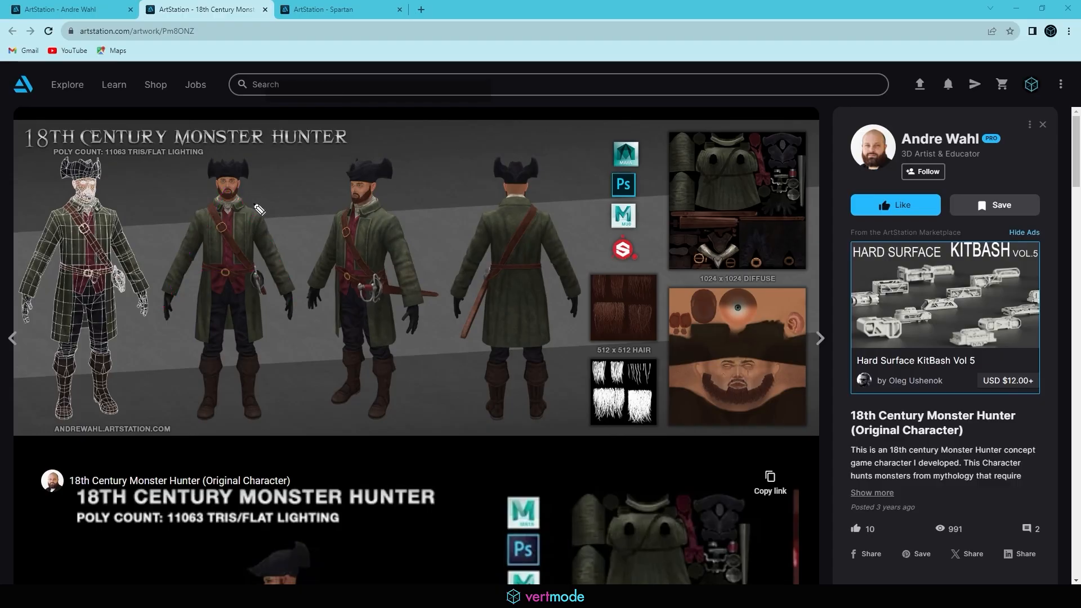
drag(255, 202, 267, 221)
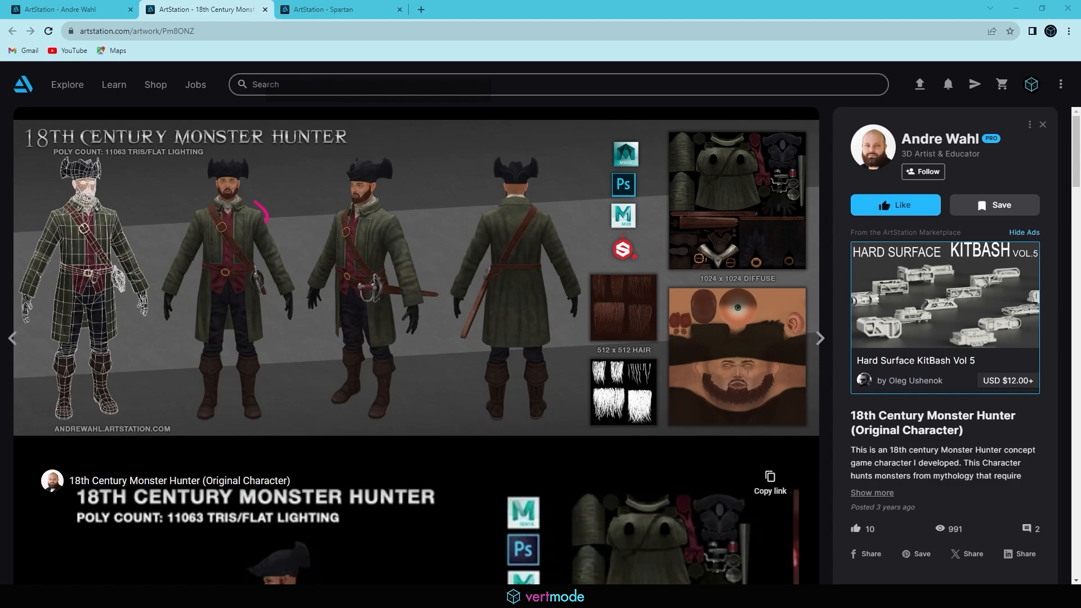
click(11, 253)
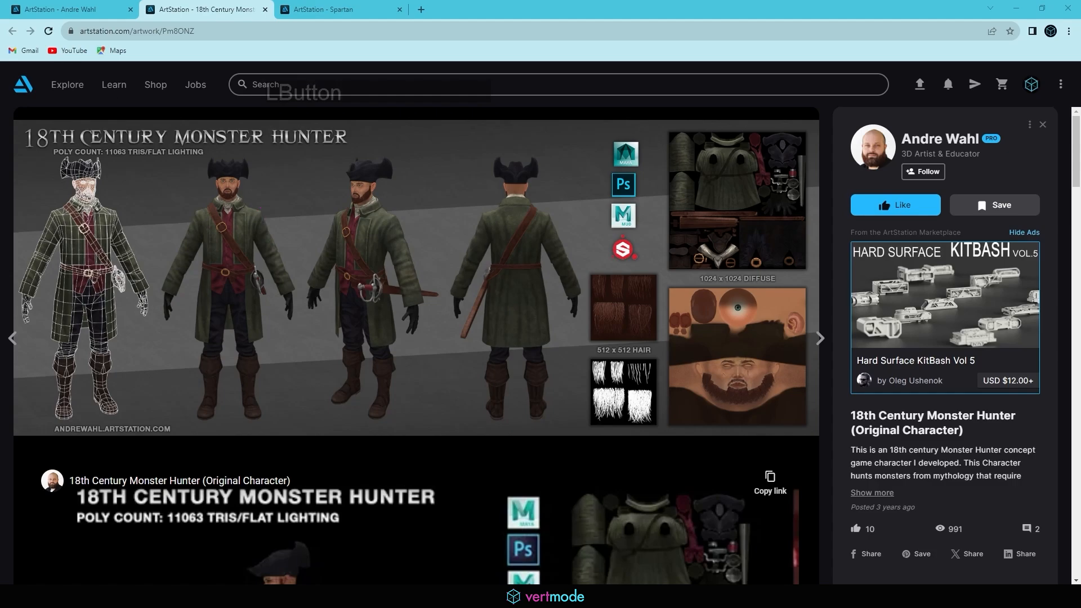
Step: Return to the portfolio, open the Anthropomorphic Salamander artwork and find its Salamander Rig video
click(324, 9)
click(99, 14)
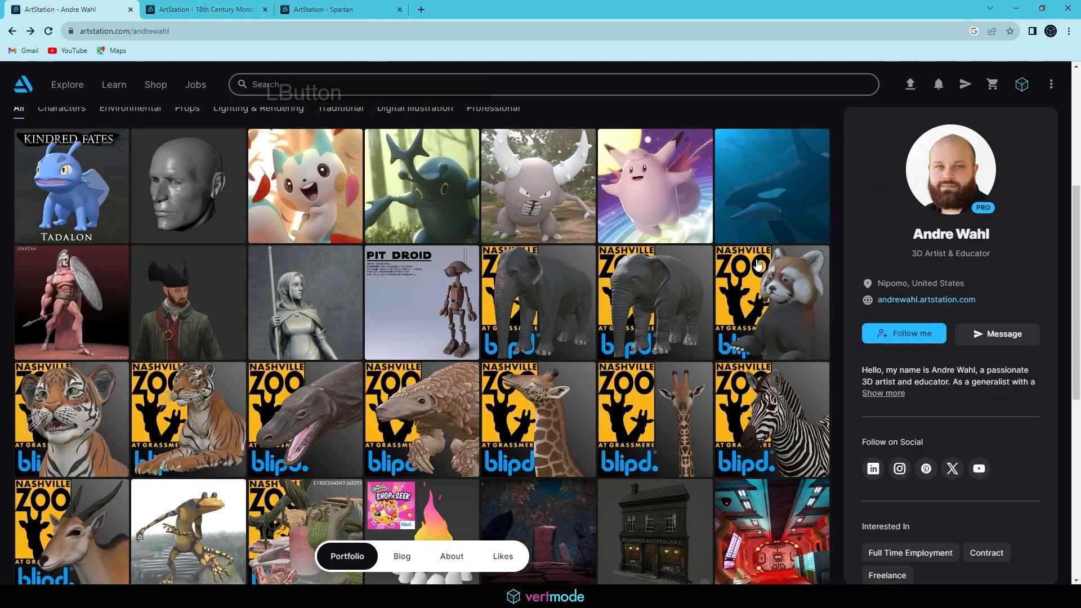
scroll(355, 301, down, 3)
click(211, 357)
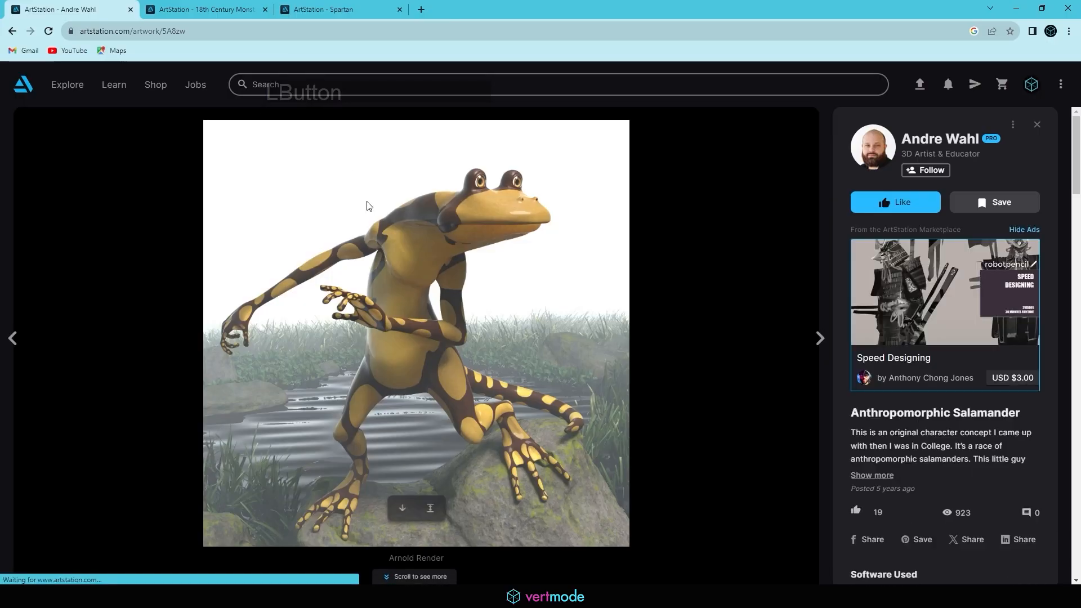
scroll(366, 201, down, 20)
scroll(366, 201, down, 2)
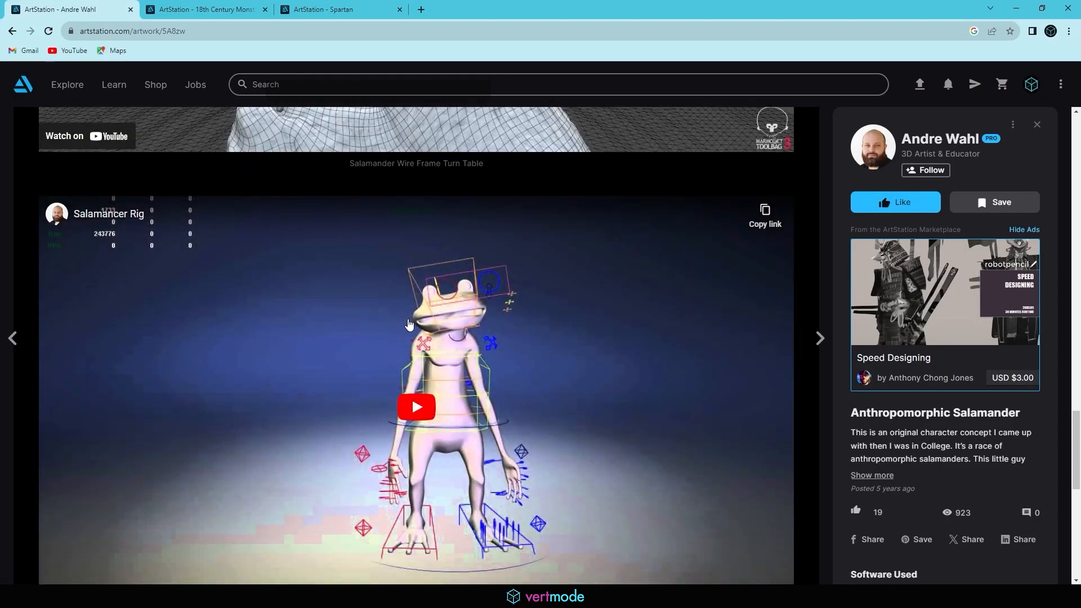
Step: Start the Salamander Rig video, view the rigged character's pose in full screen, and leave full screen
click(410, 324)
scroll(410, 327, down, 5)
click(58, 327)
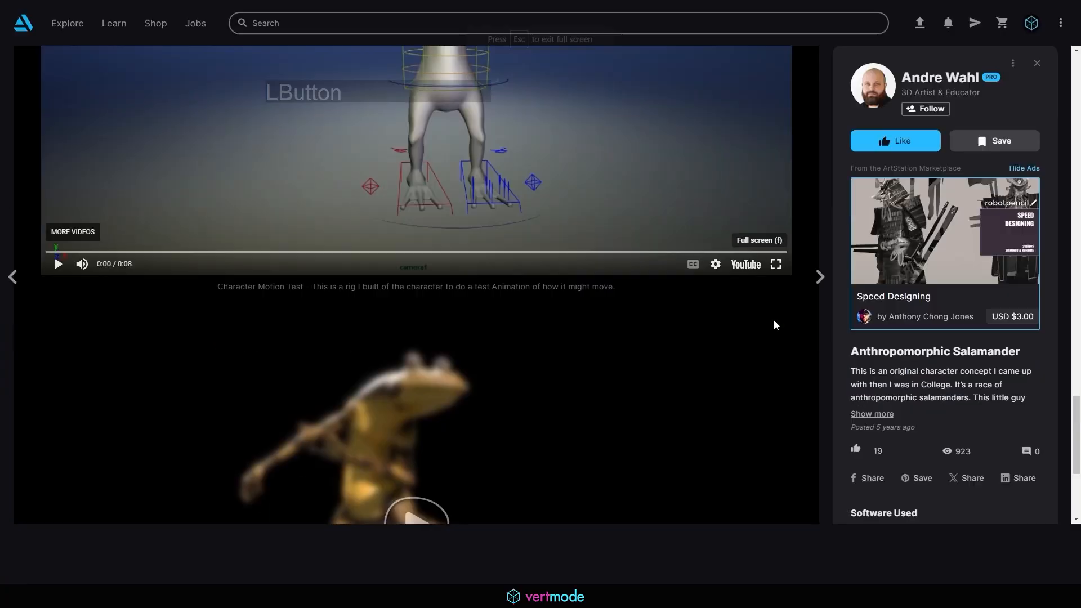
click(776, 326)
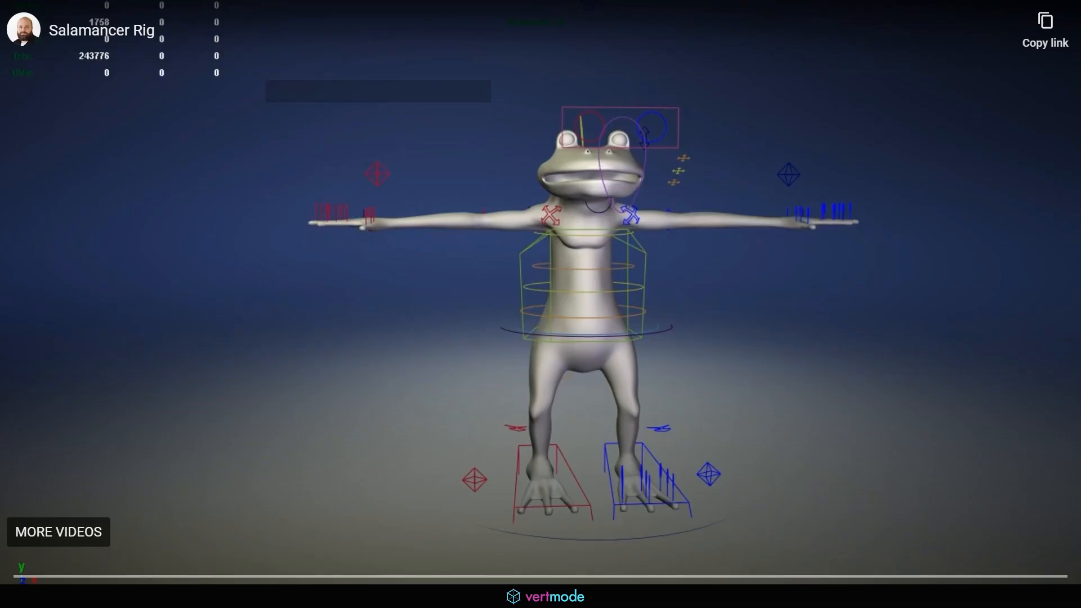
click(806, 139)
key(Escape)
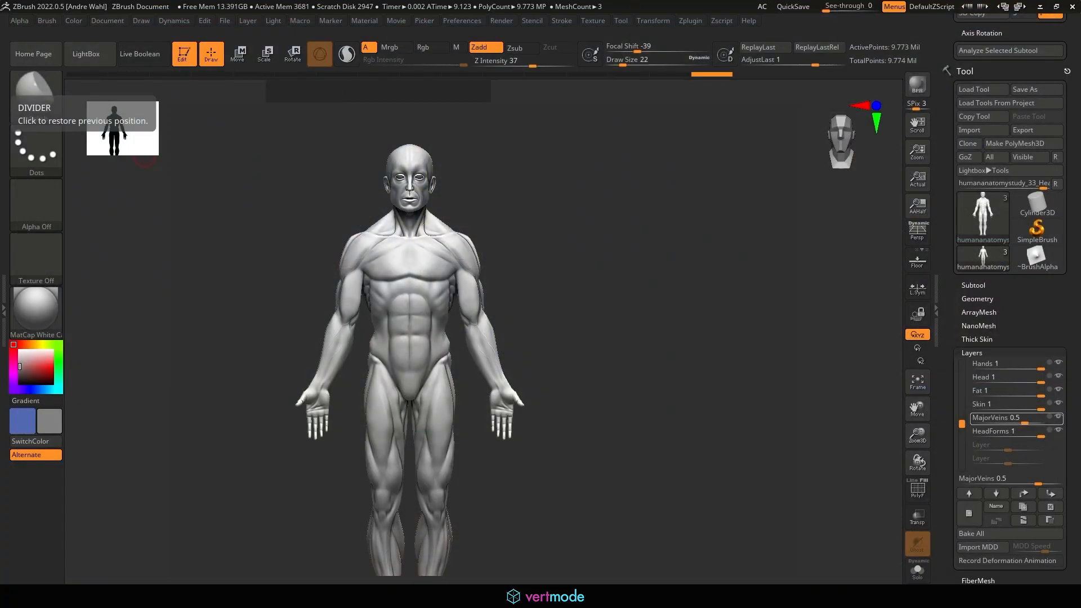
Step: Switch to ZBrush and add a new layer named Pronatipon to the human anatomy model
drag(123, 457, 342, 403)
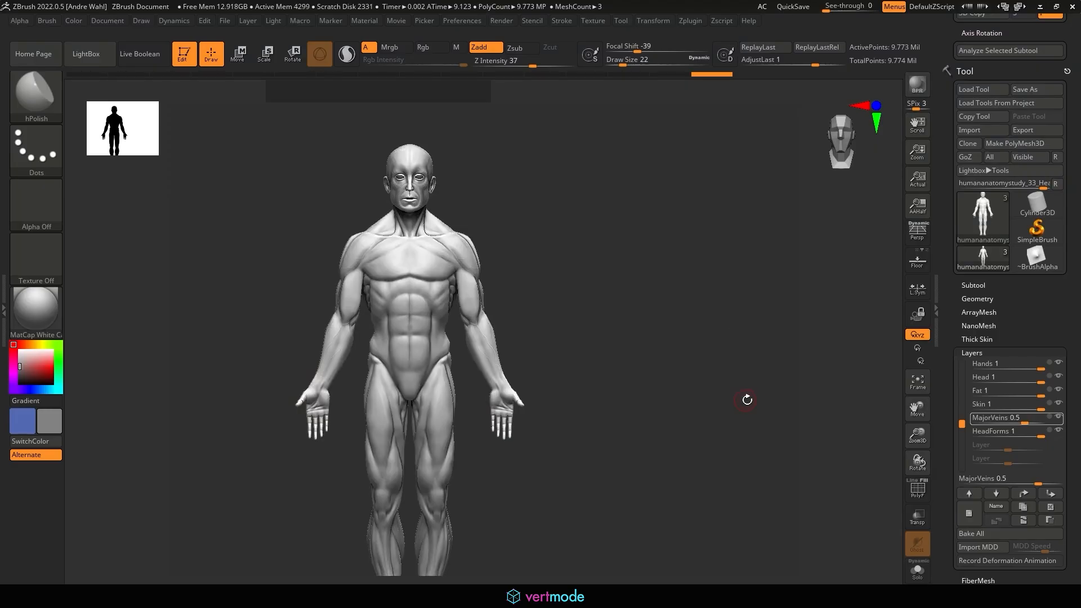
alt+drag(640, 437, 719, 335)
click(968, 513)
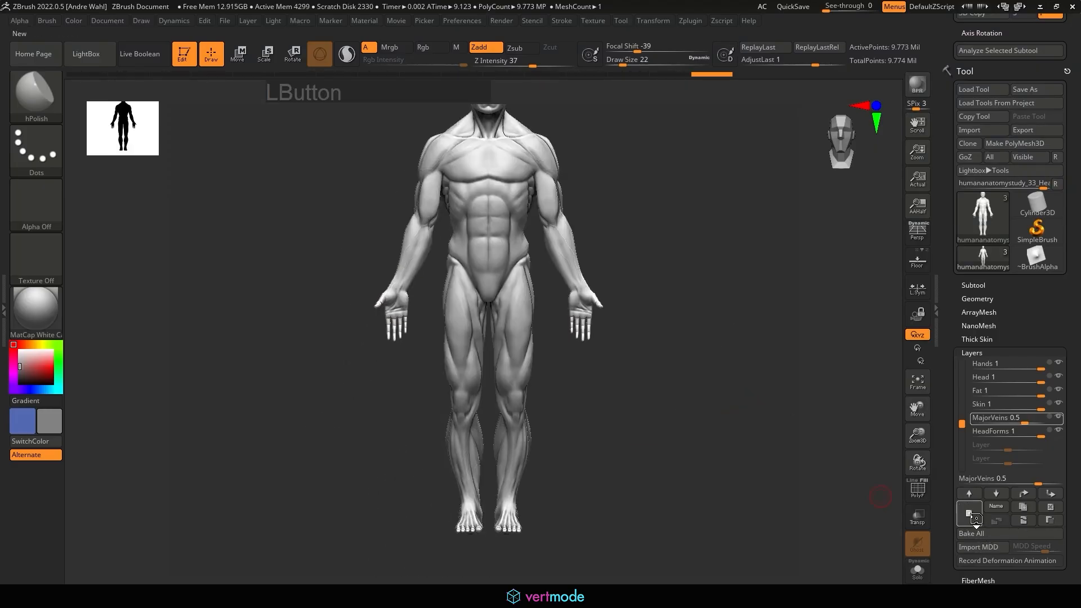
click(996, 506)
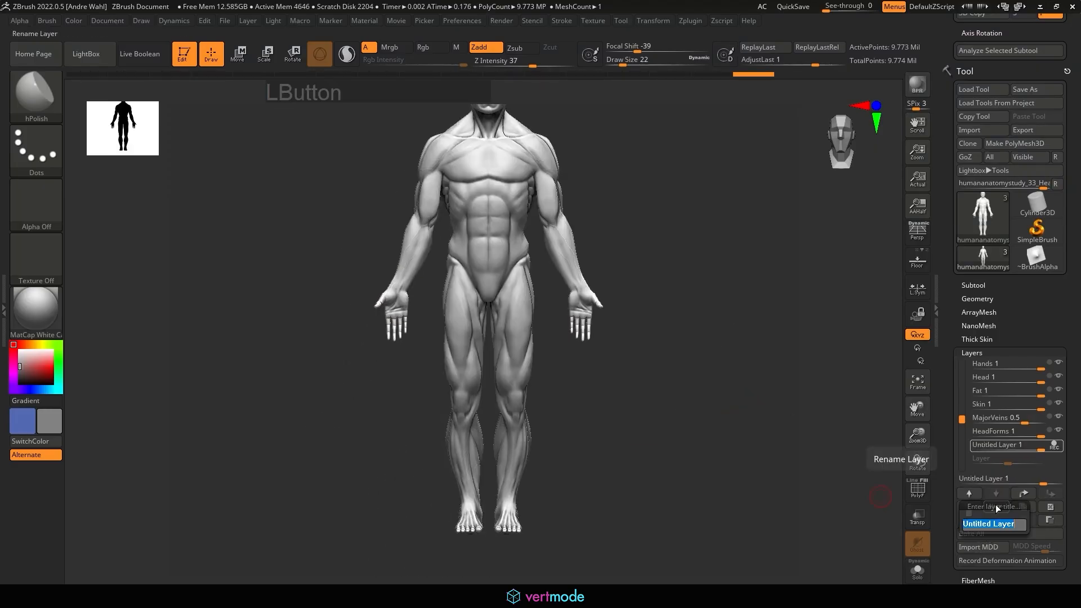
text(Pronatipon)
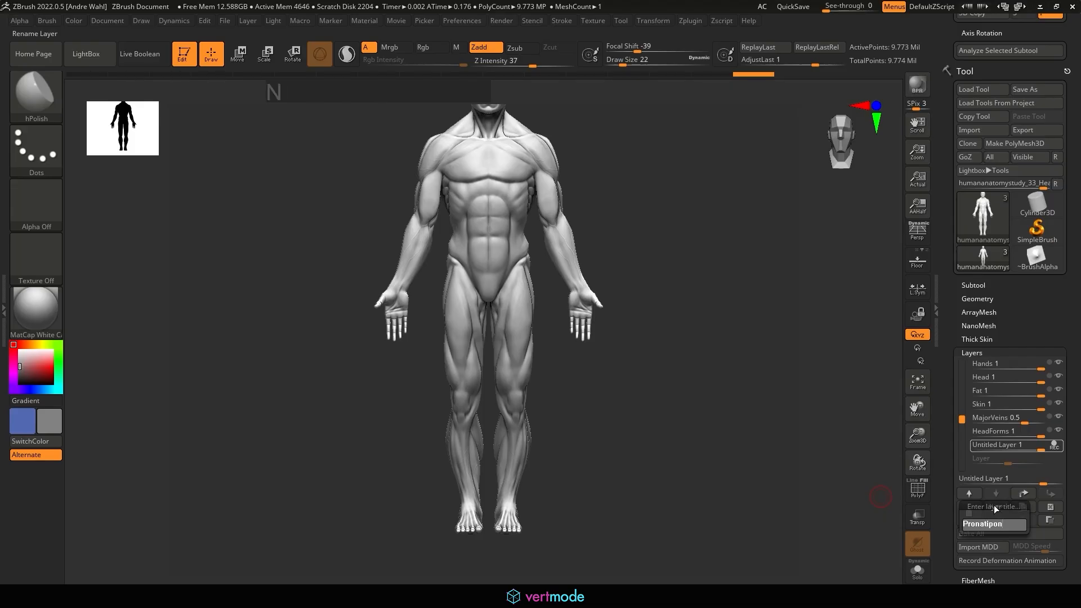
key(Return)
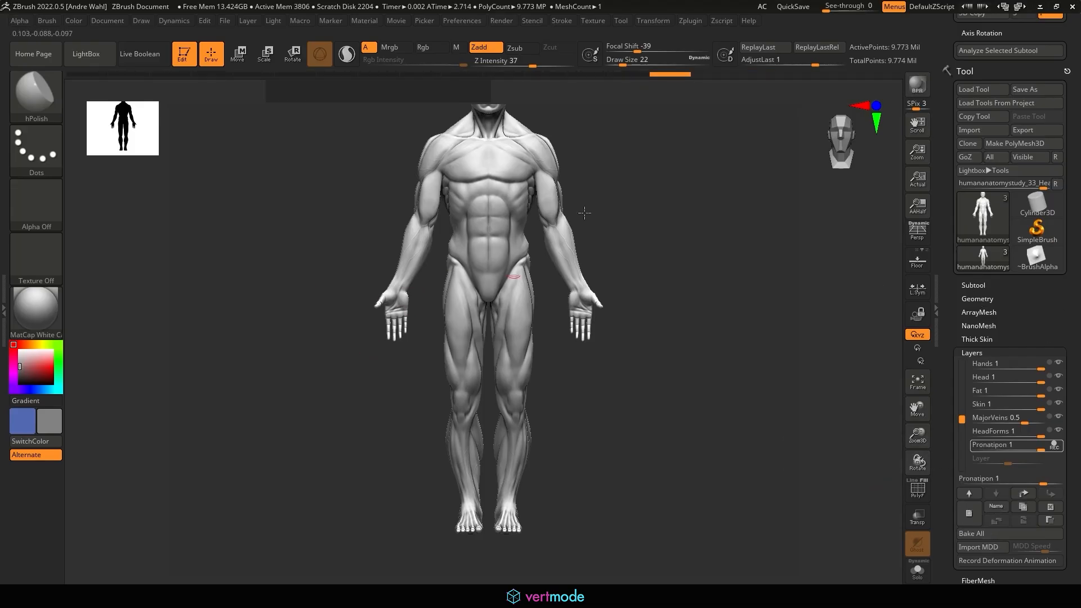
Step: Open the Geometry settings and lower the figure's subdivision level to 2
click(977, 298)
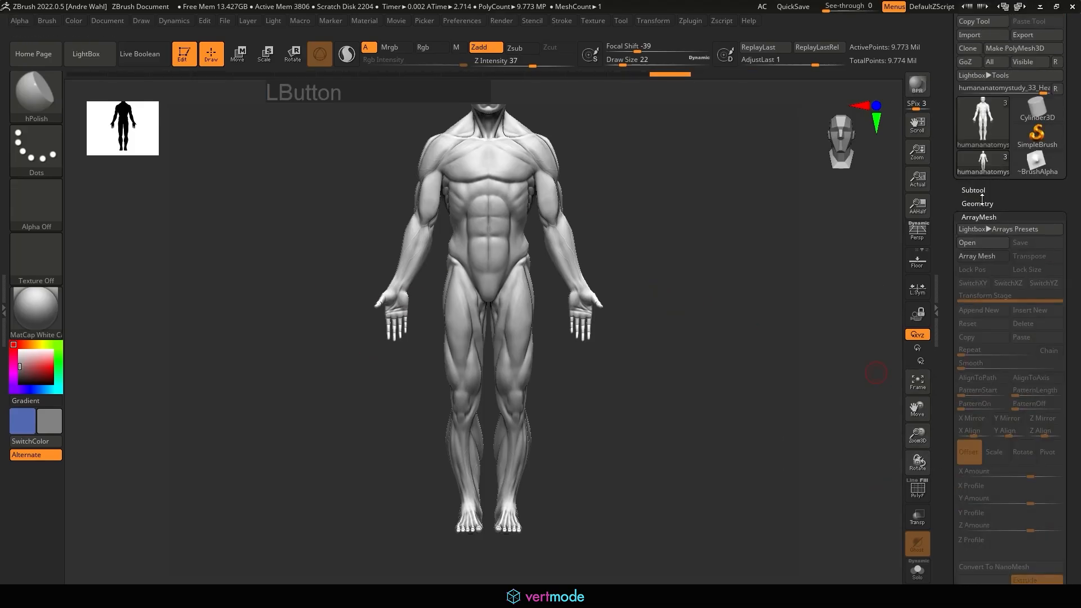
drag(991, 219, 960, 223)
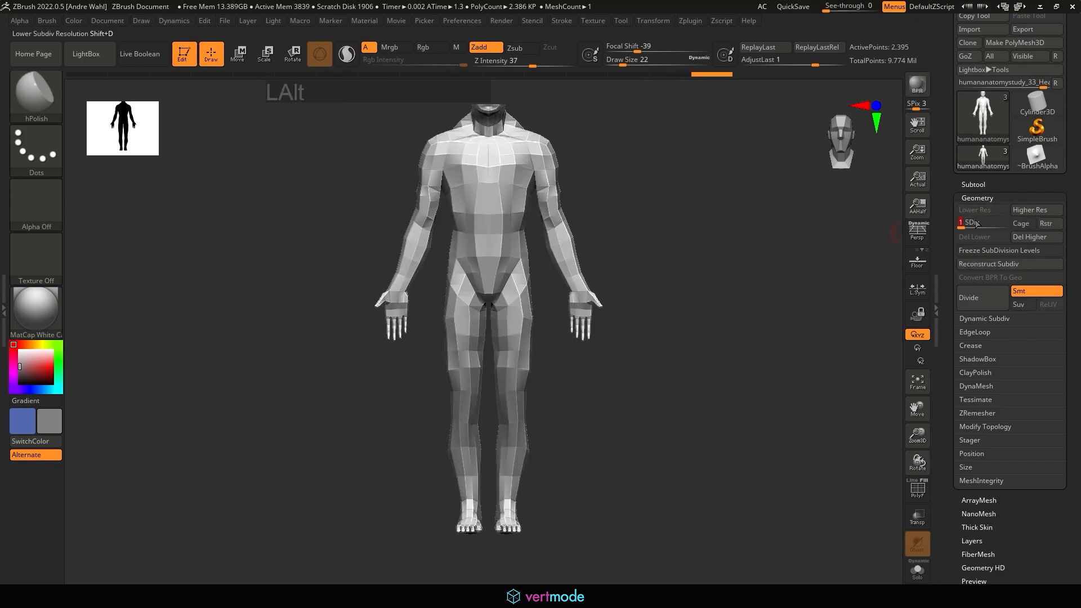
click(964, 223)
alt+drag(690, 239, 685, 268)
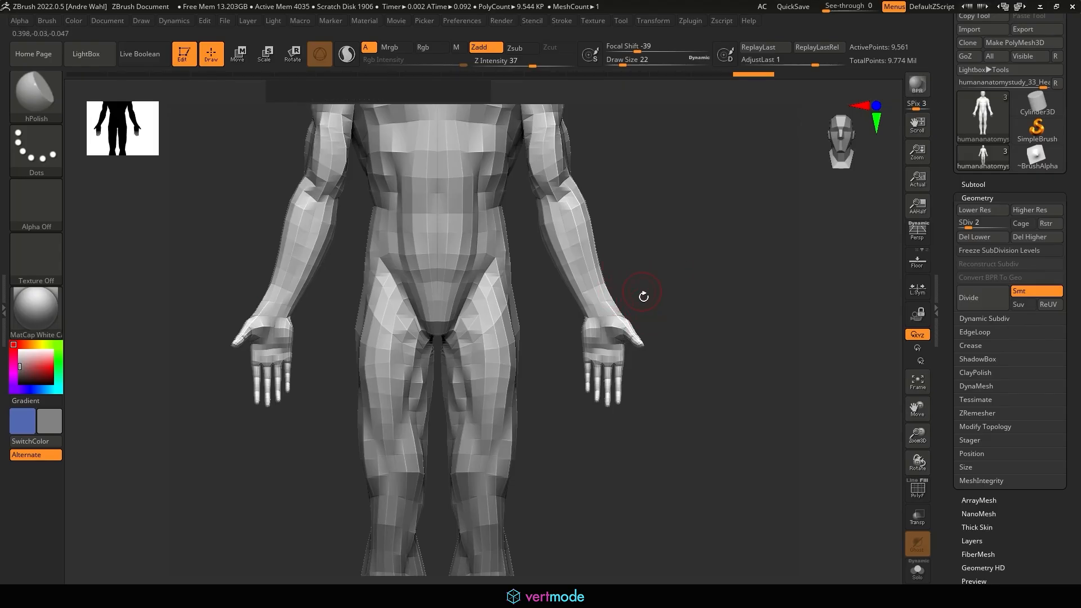
mouse_move(643, 296)
ctrl+mouse_down()
mouse_move(664, 338)
mouse_move(559, 360)
mouse_move(569, 307)
mouse_move(657, 292)
mouse_move(574, 396)
mouse_move(590, 323)
mouse_move(569, 345)
mouse_move(658, 366)
mouse_move(656, 326)
ctrl+mouse_up()
ctrl+click(563, 350)
ctrl+click(768, 362)
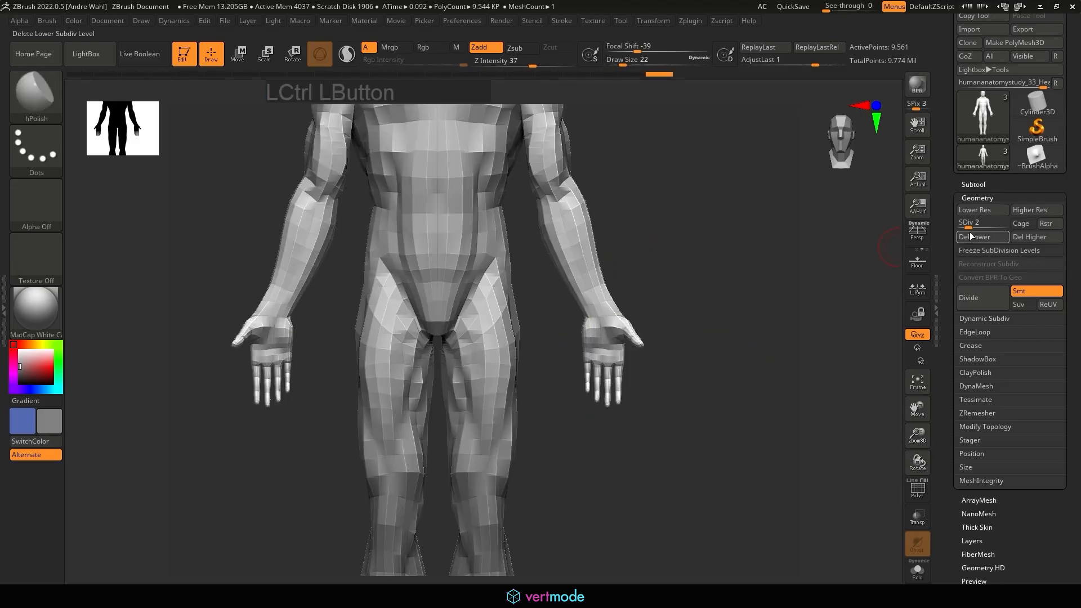
Step: Set the subdivision level to 4 and mask the whole figure except both hands, with the mask ending at the wrists
drag(968, 227, 980, 229)
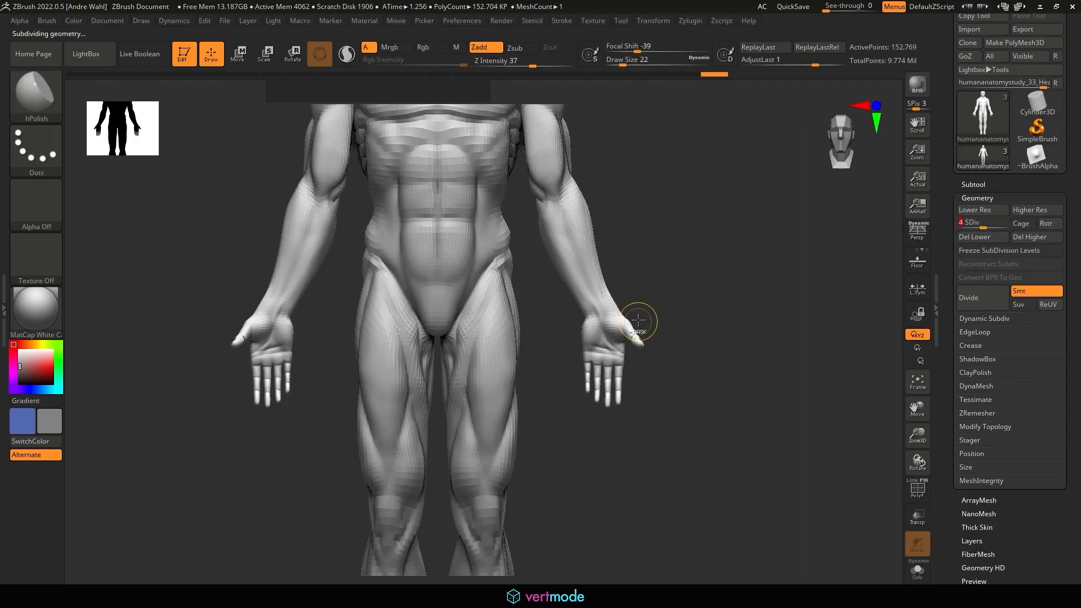
mouse_move(619, 310)
ctrl+mouse_down()
mouse_move(652, 340)
mouse_move(572, 377)
mouse_move(574, 307)
mouse_move(597, 304)
ctrl+mouse_up()
ctrl+click(684, 318)
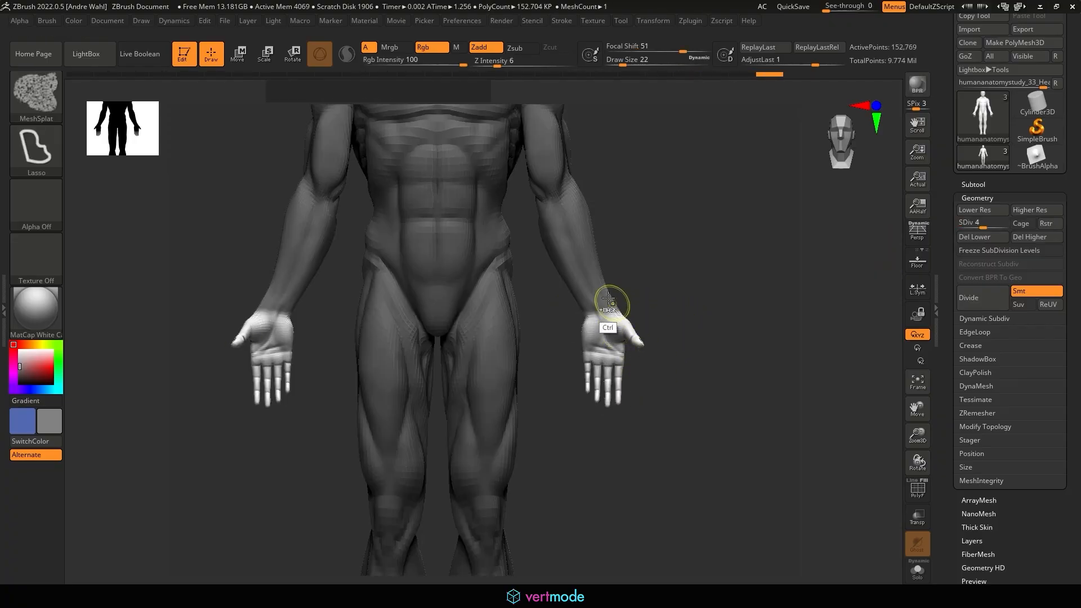
Step: Rework the mask boundary across the wrist with the lasso and blur the mask for a soft transition into the hand
mouse_move(707, 294)
alt+mouse_down()
mouse_move(712, 388)
mouse_move(590, 373)
mouse_move(559, 309)
mouse_move(684, 286)
alt+mouse_up()
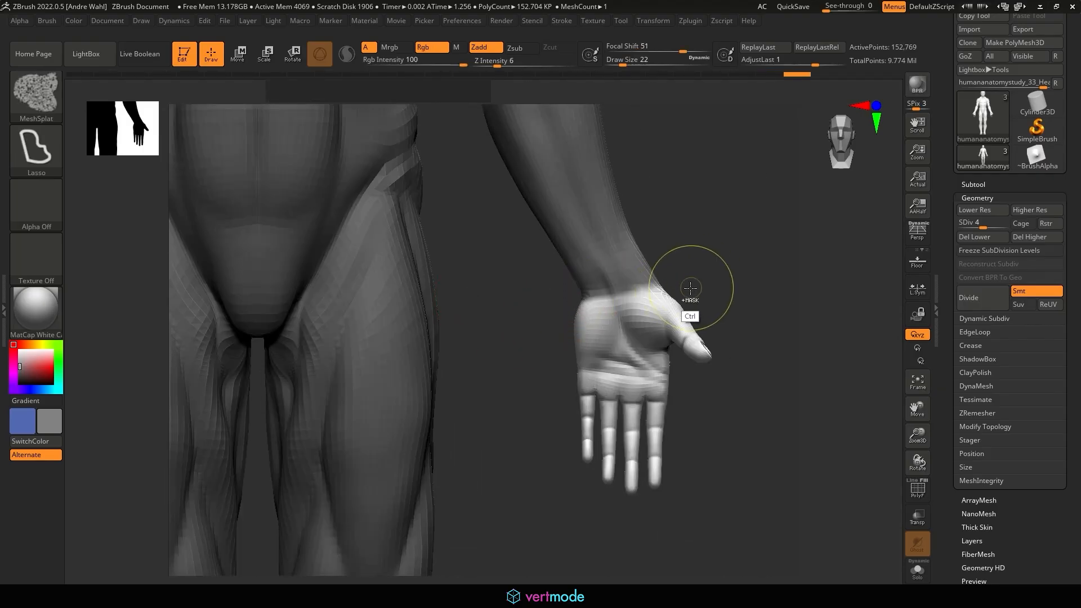
key(ctrl+z)
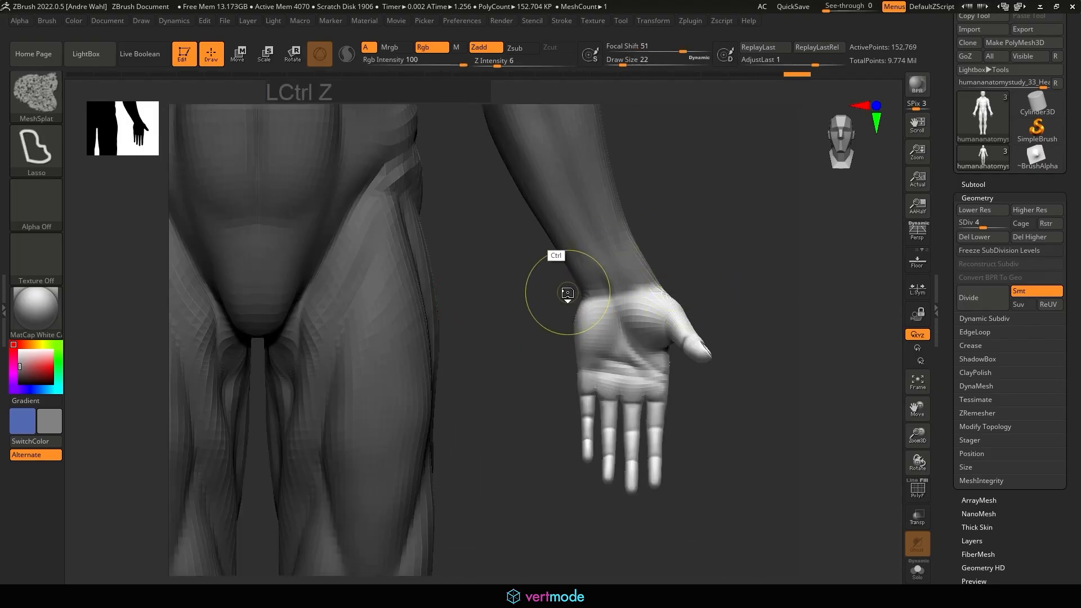
mouse_move(564, 285)
ctrl+mouse_down()
mouse_move(648, 279)
mouse_move(681, 295)
ctrl+mouse_up()
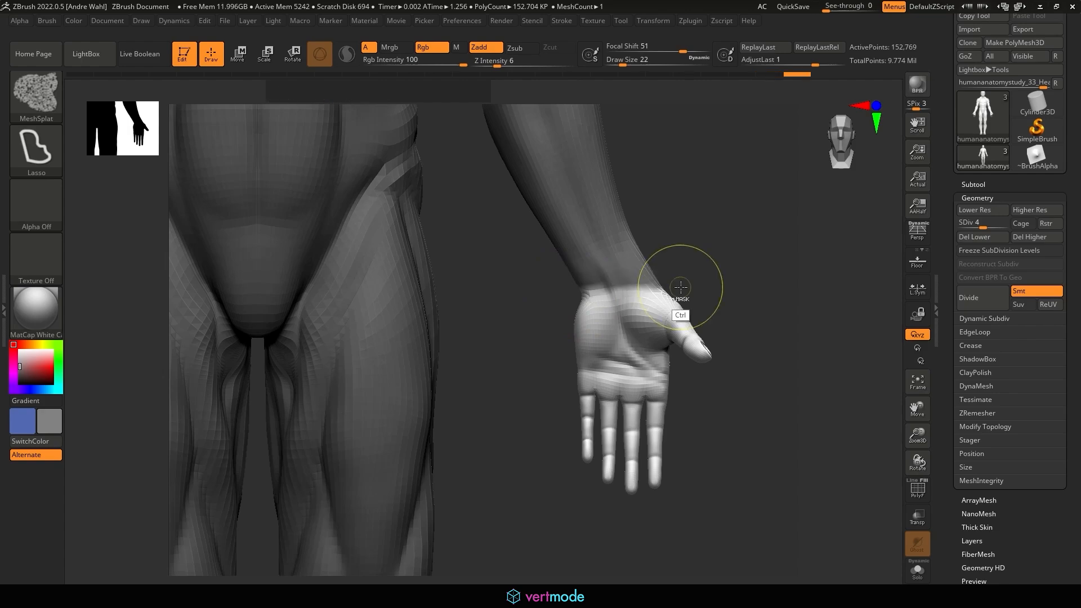
mouse_move(671, 260)
ctrl+mouse_down()
mouse_move(696, 293)
mouse_move(693, 264)
ctrl+mouse_up()
ctrl+click(636, 337)
ctrl+click(621, 333)
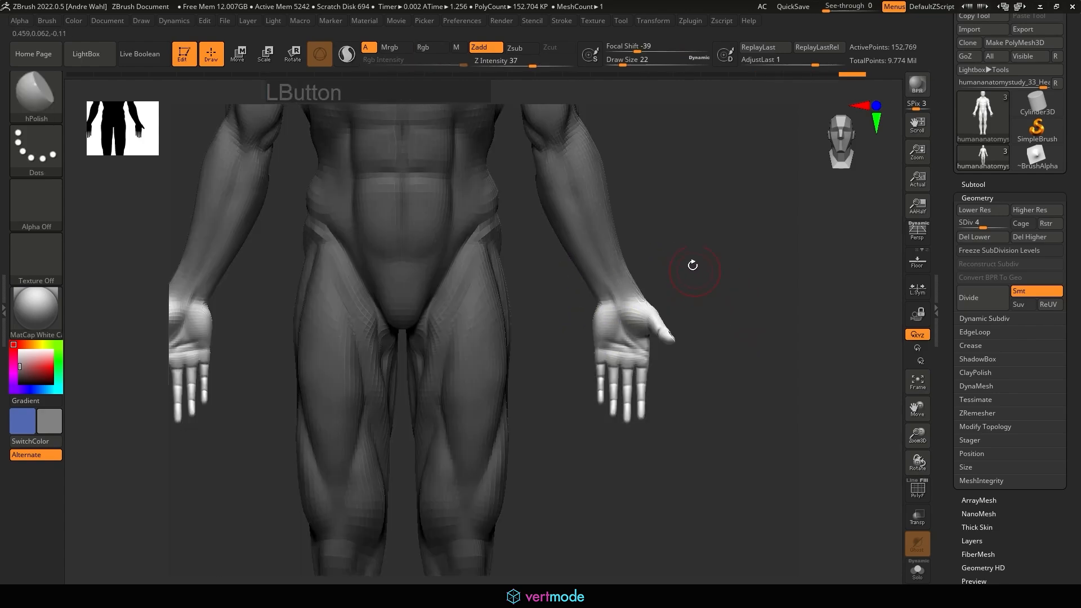
Step: Reset the transform gizmo's orientation, centre it on the wrist and rotate both unmasked hands outward in the front view
click(293, 54)
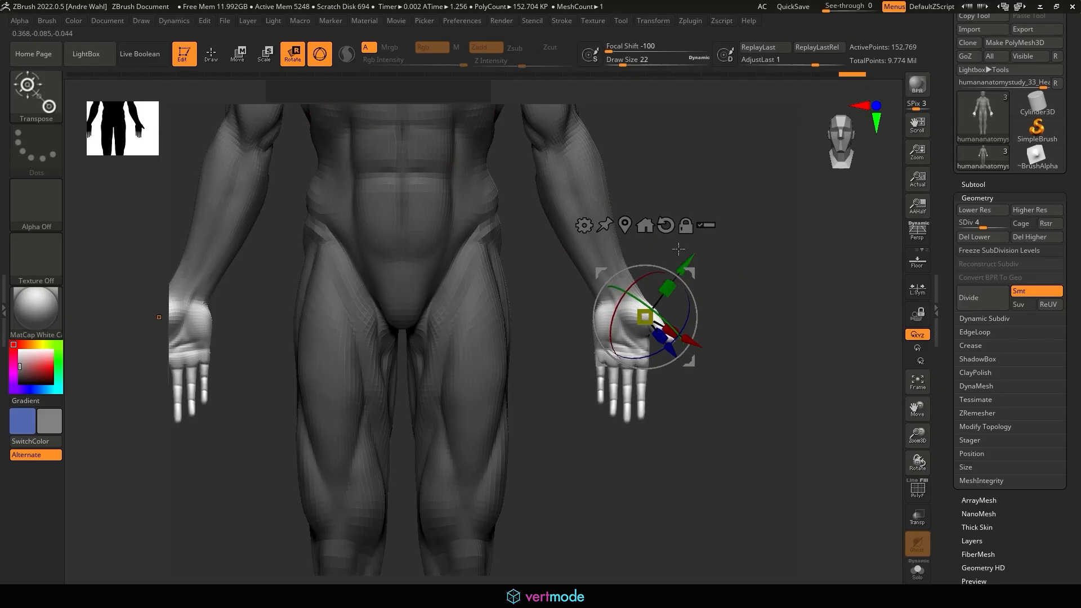
click(670, 232)
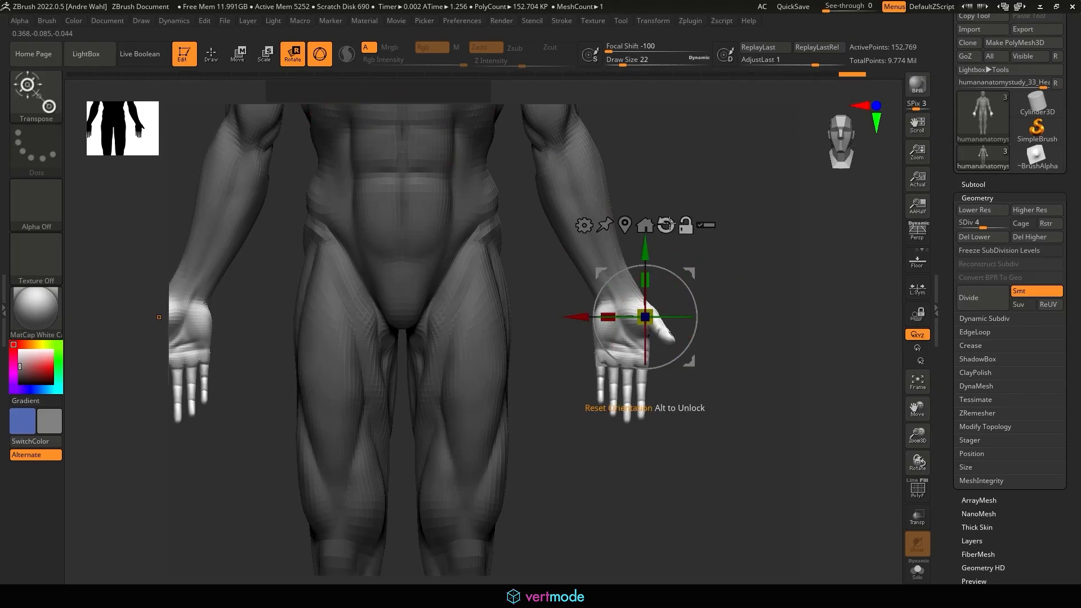
alt+drag(574, 316, 576, 285)
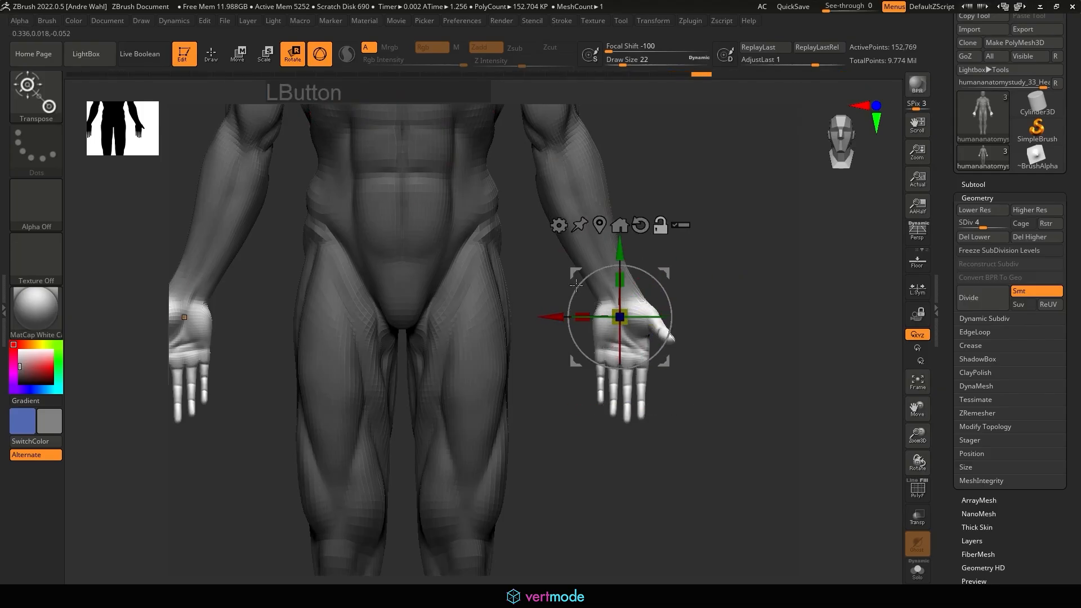
alt+drag(620, 252, 620, 235)
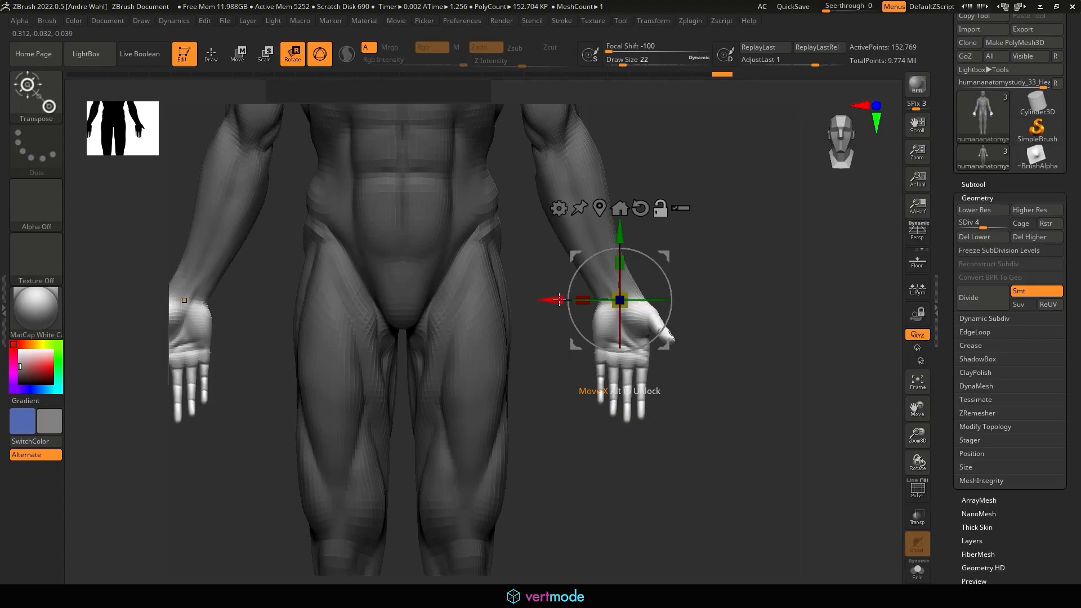
drag(666, 276, 661, 251)
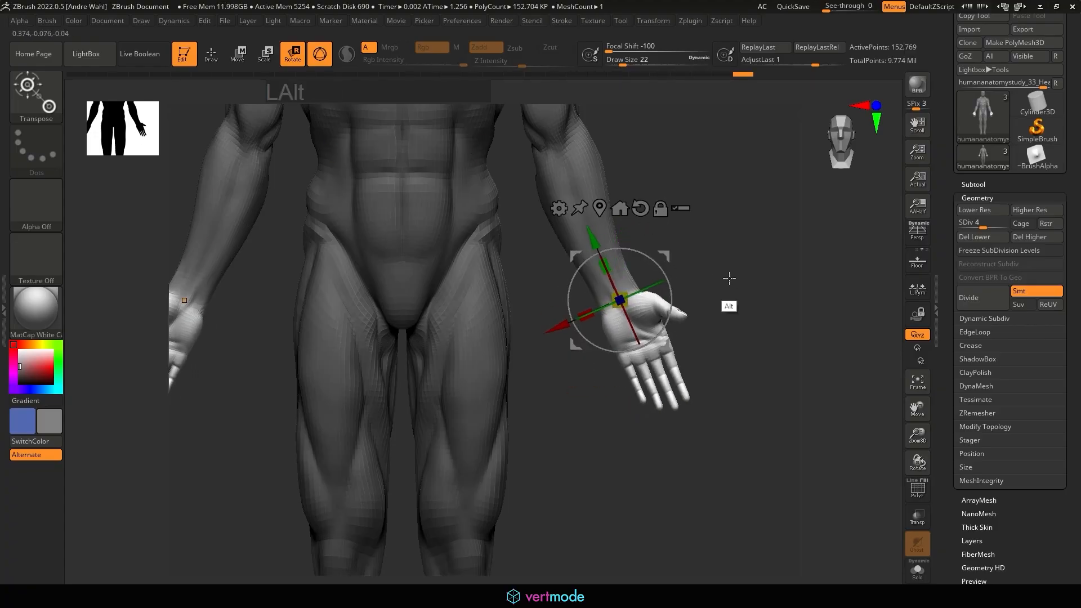
Step: Return to brush drawing and clear the mask from the whole figure
alt+drag(728, 278, 761, 307)
alt+drag(649, 340, 613, 327)
click(212, 60)
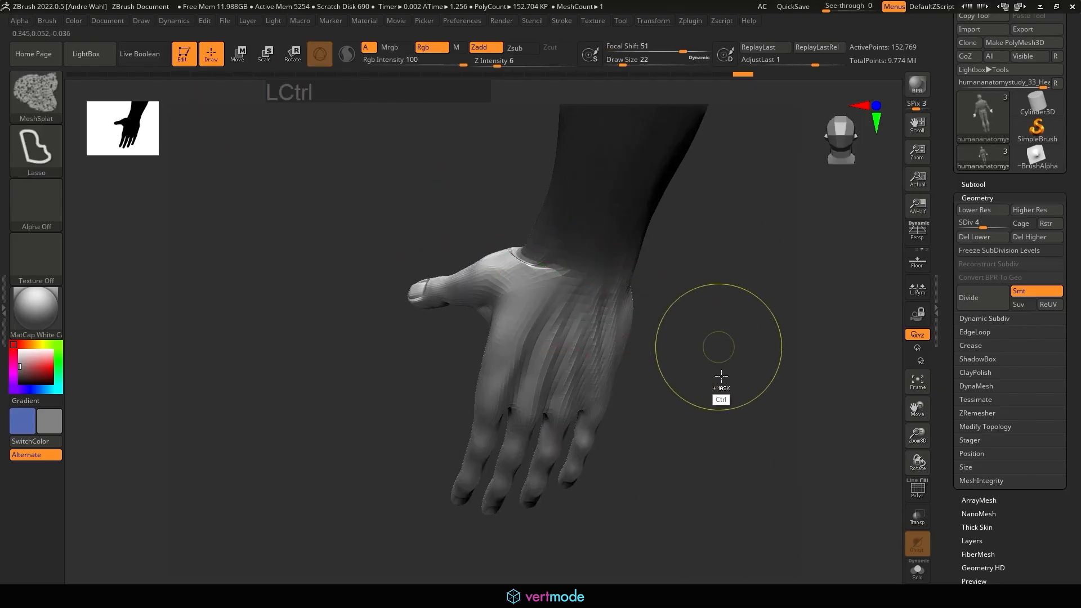
ctrl+drag(719, 347, 742, 367)
Step: Polish and smooth the crease on the back of the wrist at the base of the thumb
drag(728, 350, 698, 304)
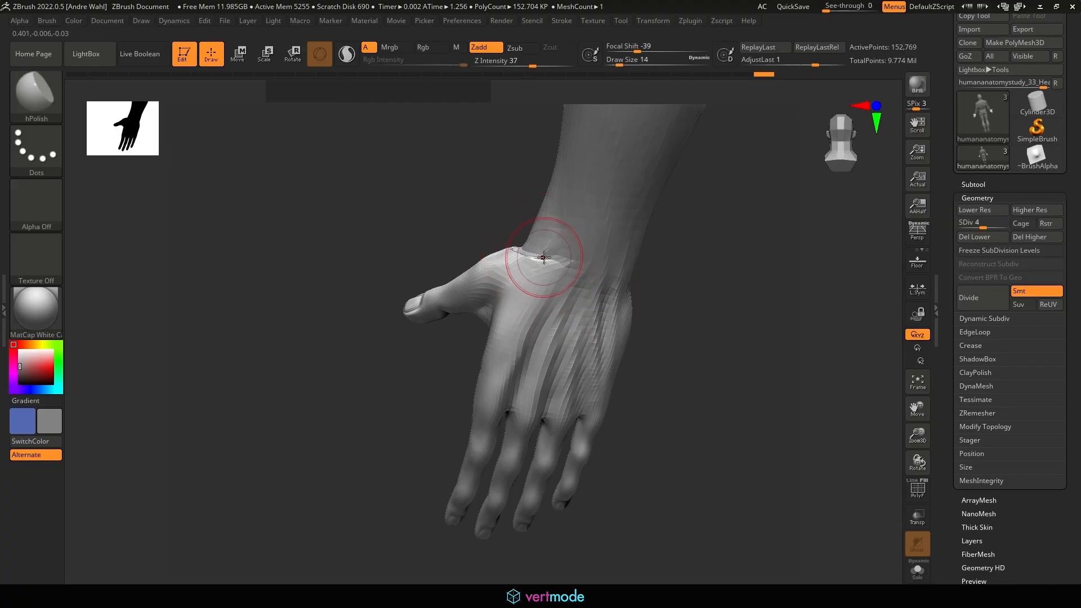
mouse_move(543, 265)
mouse_down()
mouse_move(511, 251)
mouse_move(559, 287)
mouse_up()
key(shift)
drag(420, 164, 426, 127)
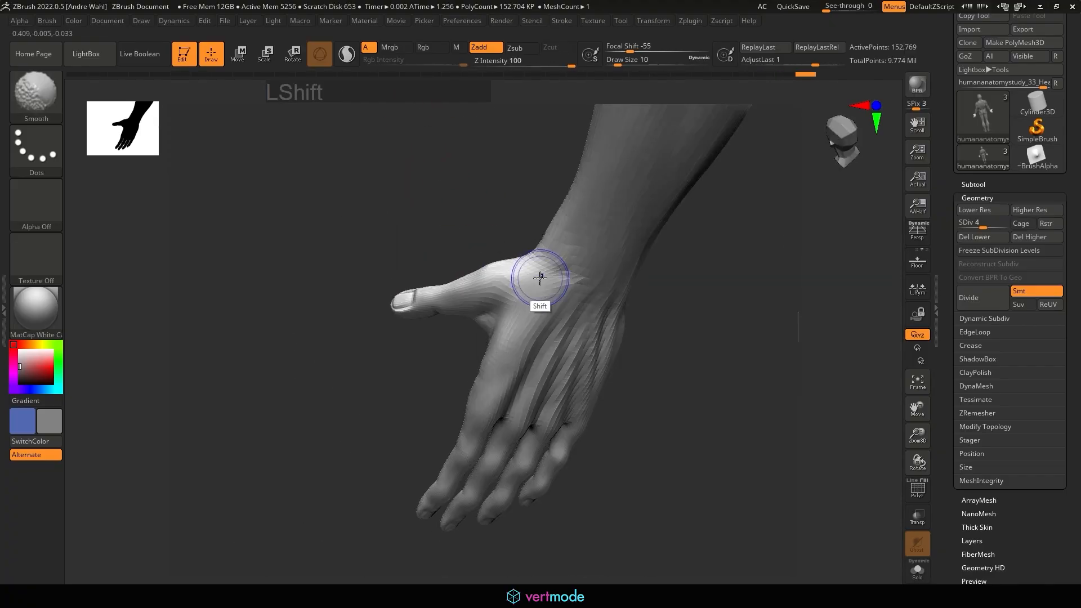
shift+drag(543, 275, 576, 274)
Step: Mask the whole figure except both hands and lower forearms, using a lasso mask, inverting it and softening its edge up the forearms
mouse_move(668, 332)
mouse_down()
mouse_move(691, 323)
mouse_move(692, 336)
mouse_move(721, 287)
mouse_move(624, 194)
mouse_move(697, 268)
mouse_move(698, 248)
mouse_up()
alt+drag(698, 247, 675, 159)
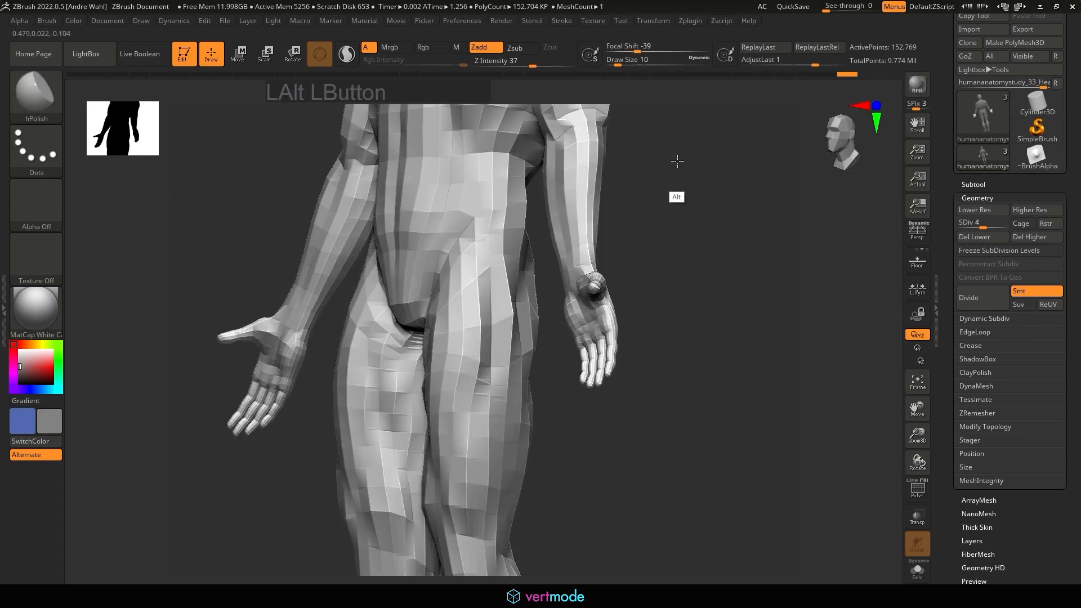
shift+drag(782, 242, 726, 199)
shift+drag(717, 225, 711, 297)
alt+drag(681, 256, 627, 193)
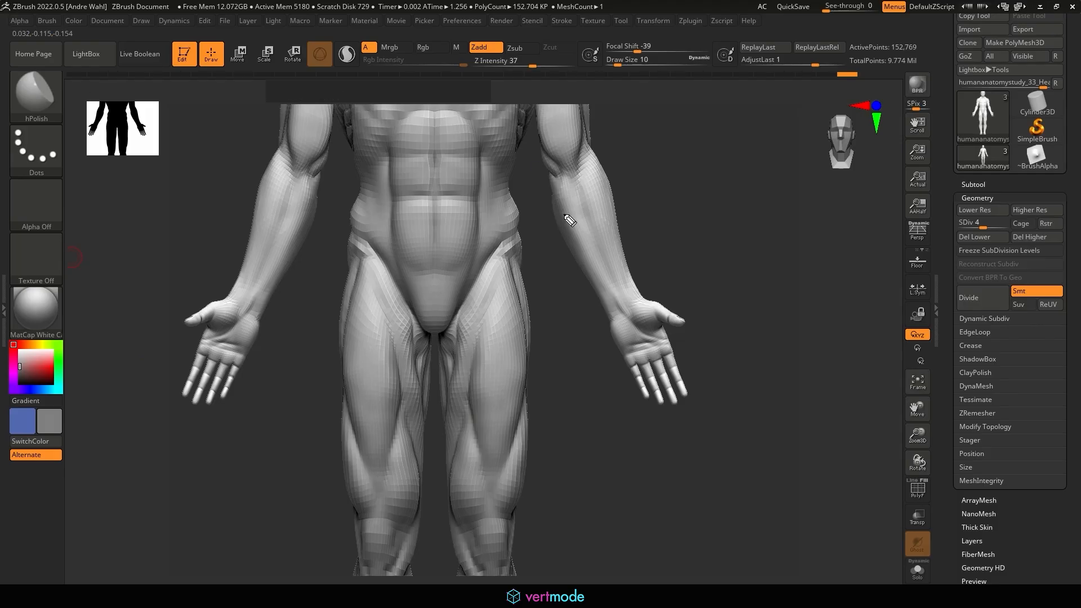
drag(565, 216, 563, 209)
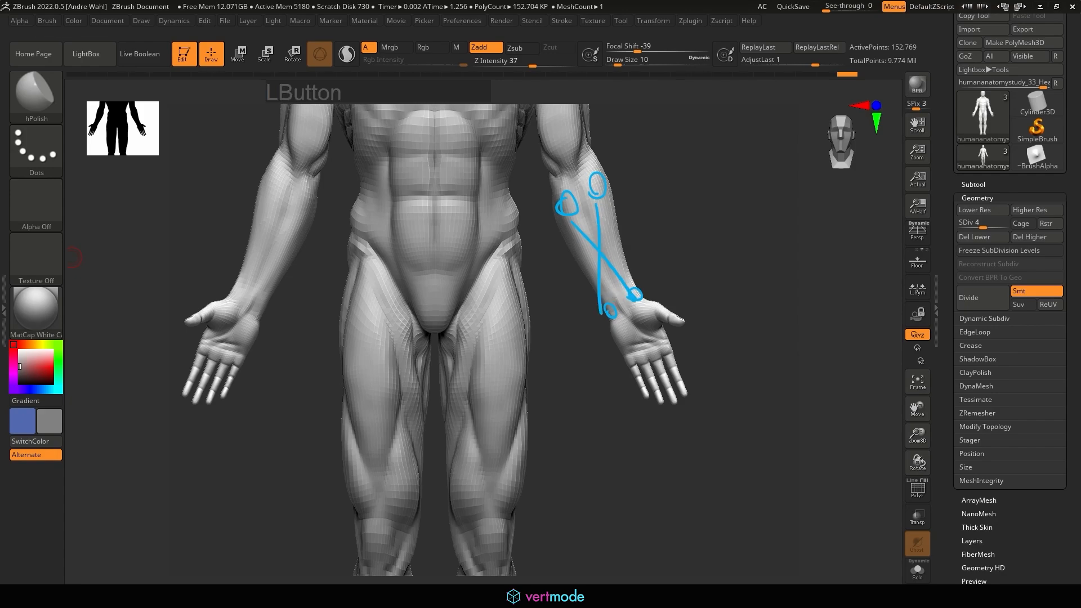
mouse_move(648, 246)
ctrl+mouse_down()
mouse_move(639, 241)
mouse_move(695, 445)
mouse_move(557, 263)
ctrl+mouse_up()
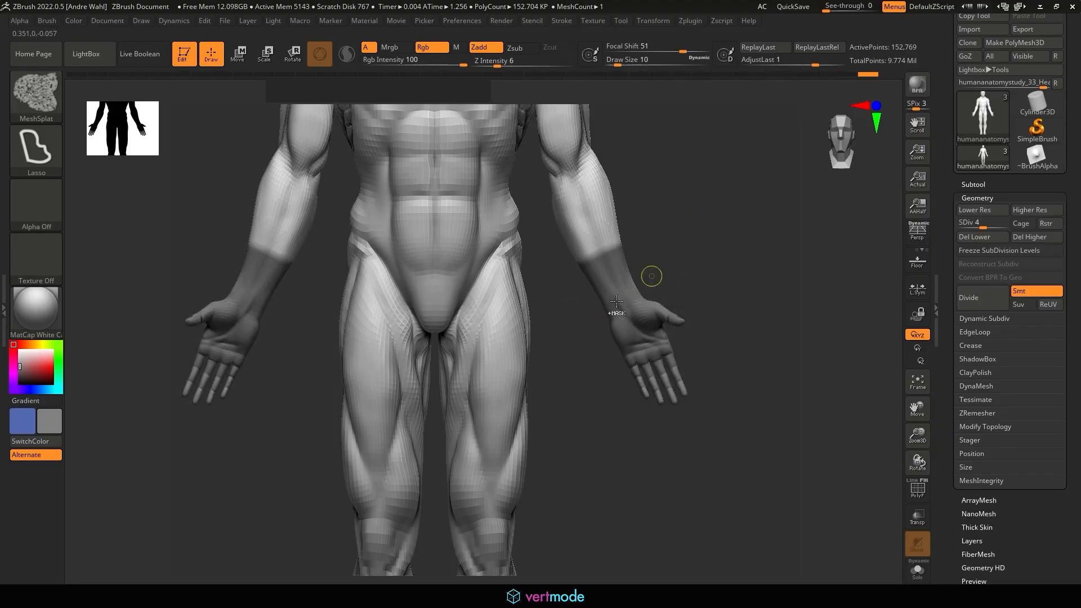
ctrl+click(625, 281)
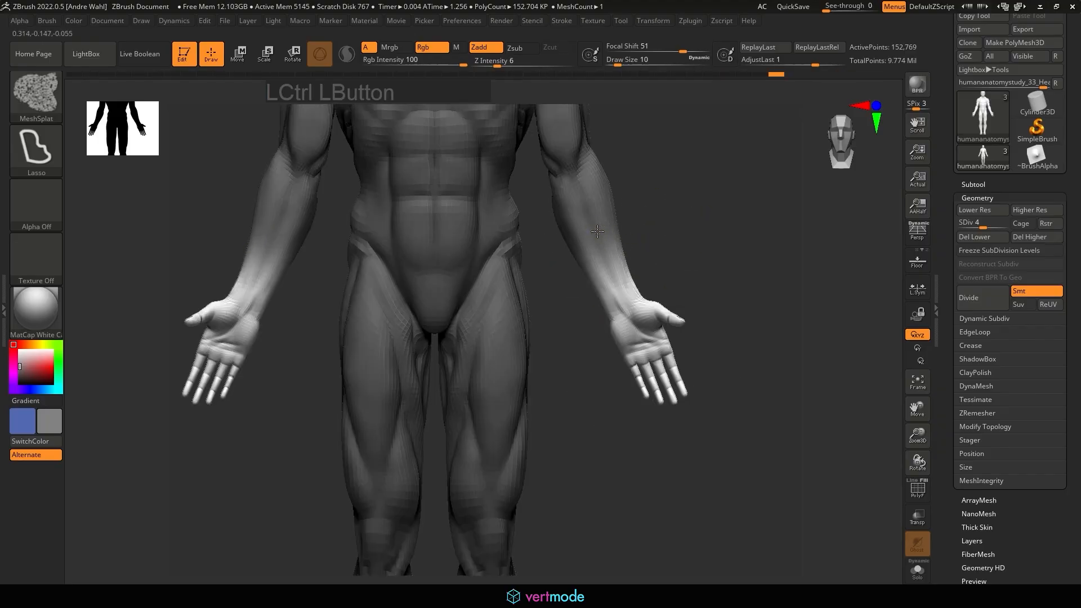
Step: Align the transform gizmo with the wrist and centre it inside the forearm as seen from the side
click(243, 60)
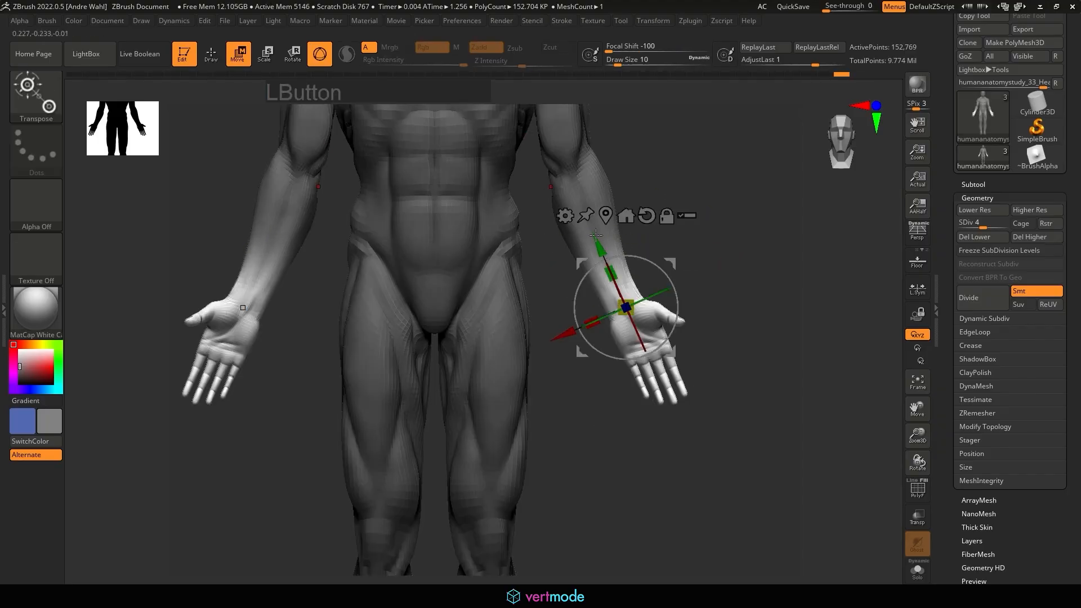
drag(726, 278, 803, 386)
click(665, 218)
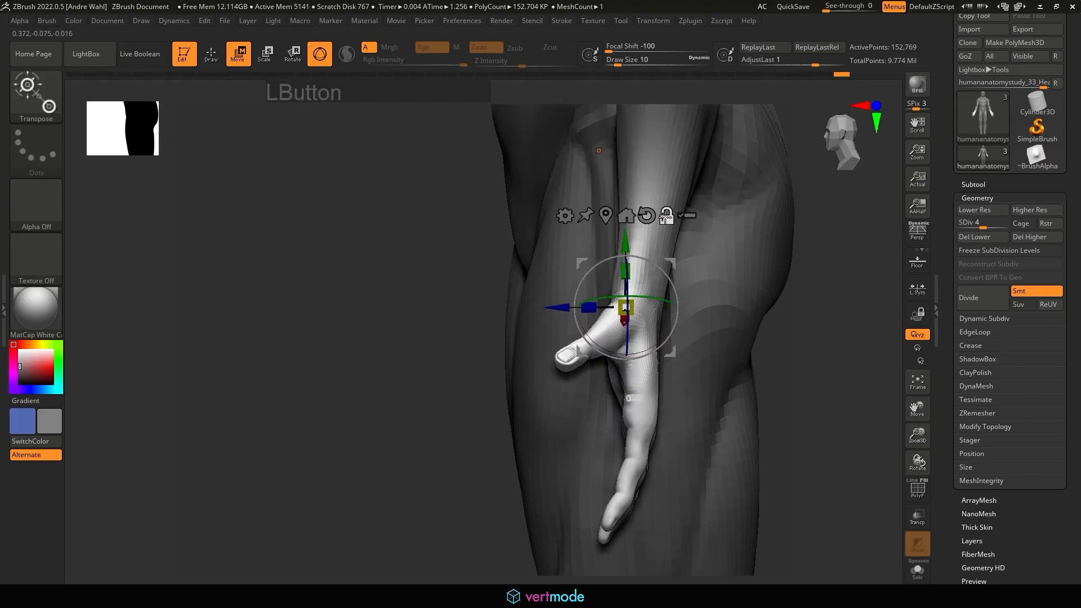
drag(557, 308, 567, 308)
Step: Examine the gizmo's placement and the forearm's alignment with the hand from the side, from below and from the front
drag(878, 361, 780, 417)
drag(747, 325, 870, 431)
click(919, 362)
click(917, 335)
drag(881, 336, 871, 470)
drag(810, 402, 675, 343)
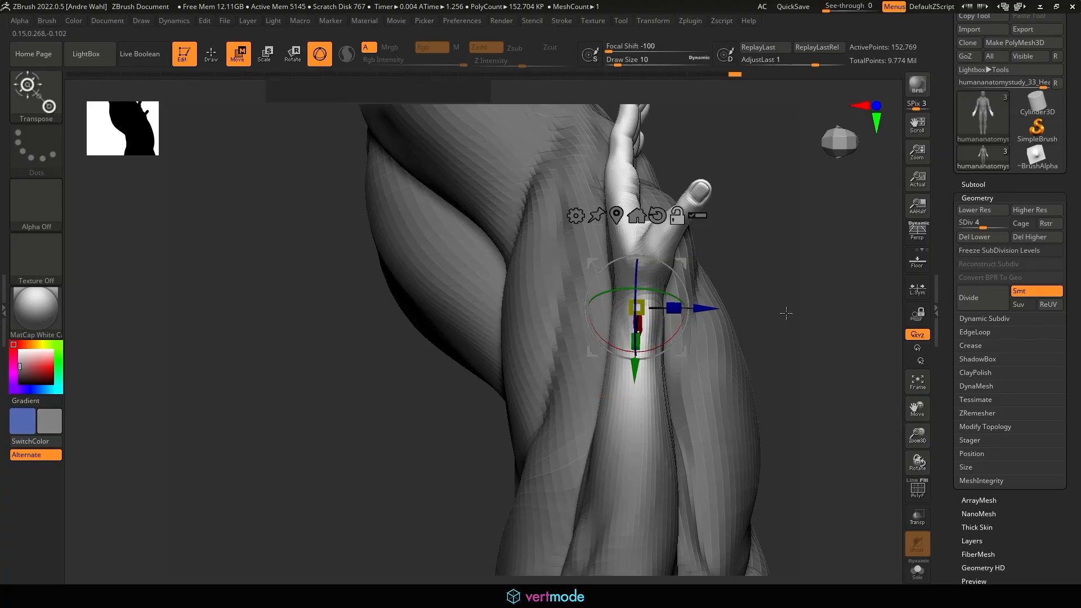
drag(786, 313, 716, 251)
drag(833, 324, 819, 182)
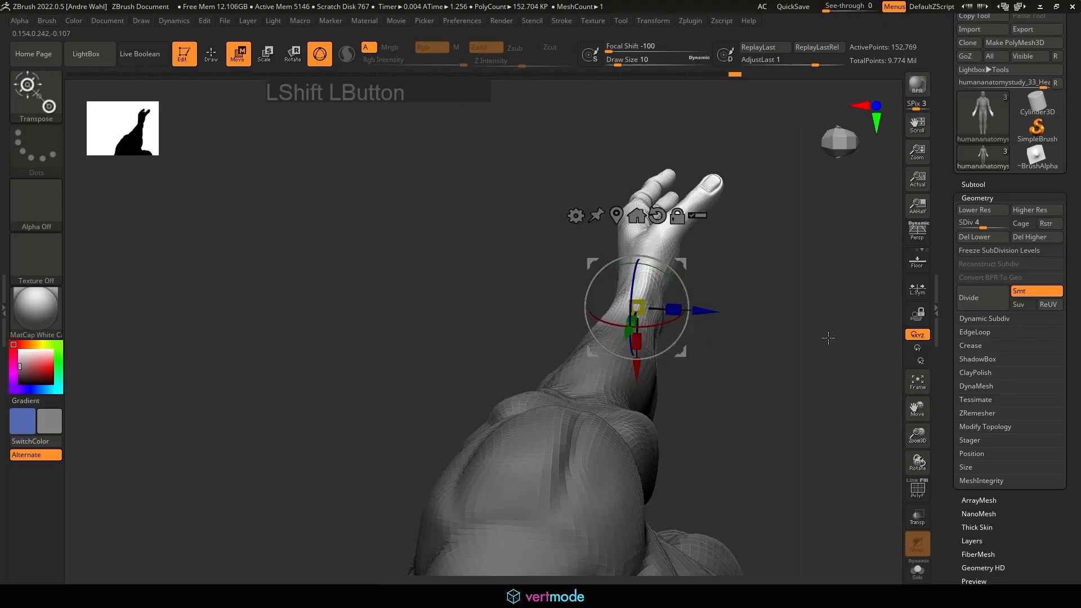
drag(842, 365, 839, 203)
drag(804, 371, 757, 365)
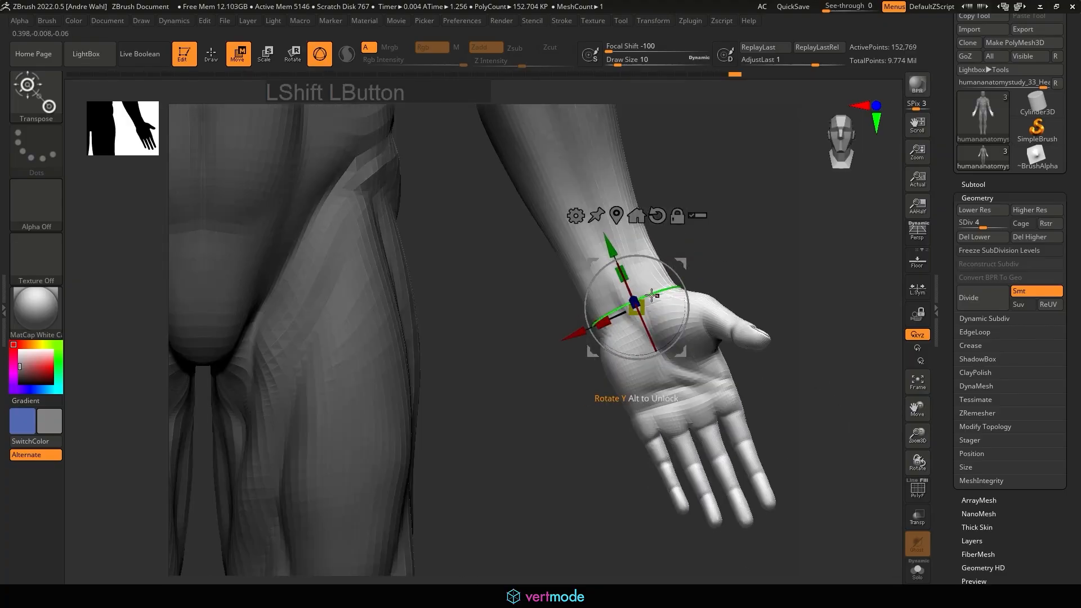
Step: Try to rotate the hands about the forearm's long axis at the wrist, and undo the rotation
drag(651, 295, 588, 319)
drag(688, 302, 698, 322)
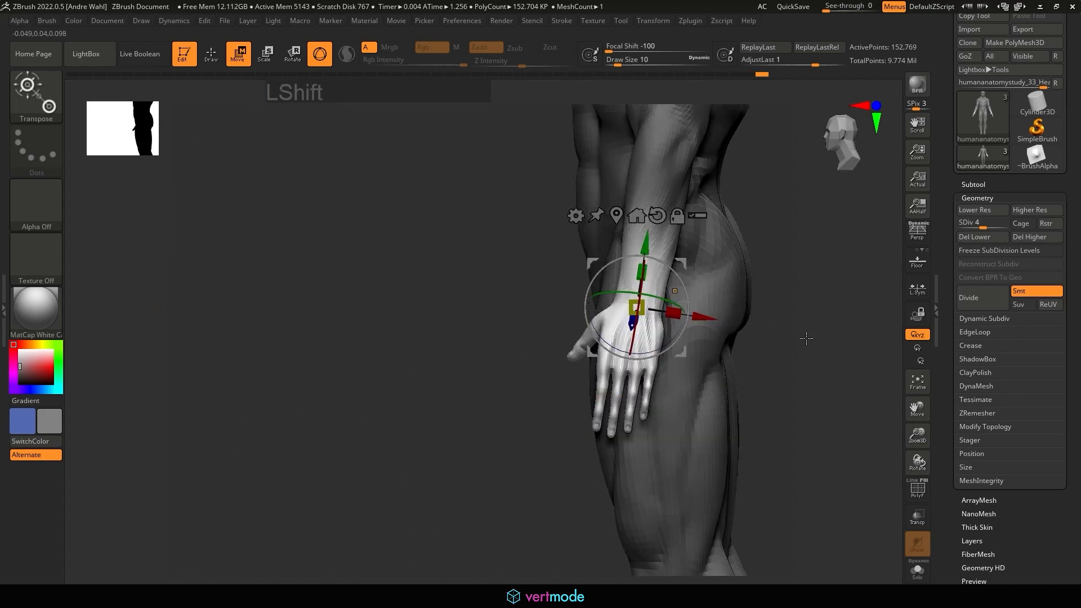
shift+drag(806, 338, 304, 69)
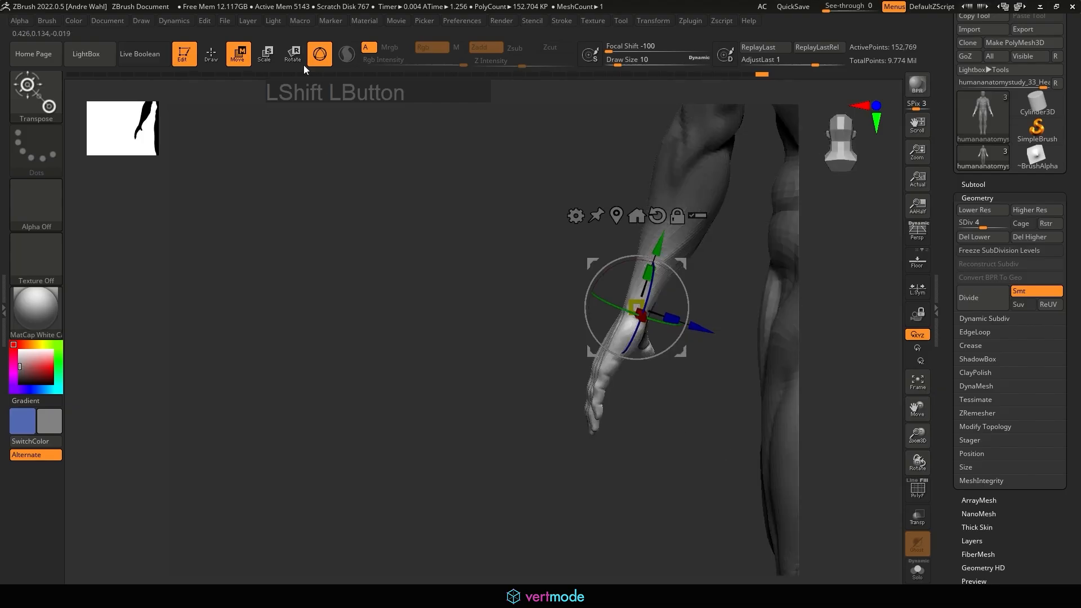
key(q)
mouse_move(316, 345)
mouse_down()
mouse_move(446, 355)
mouse_move(374, 367)
mouse_move(494, 362)
mouse_move(707, 394)
mouse_up()
key(ctrl+z)
key(ctrl+z)
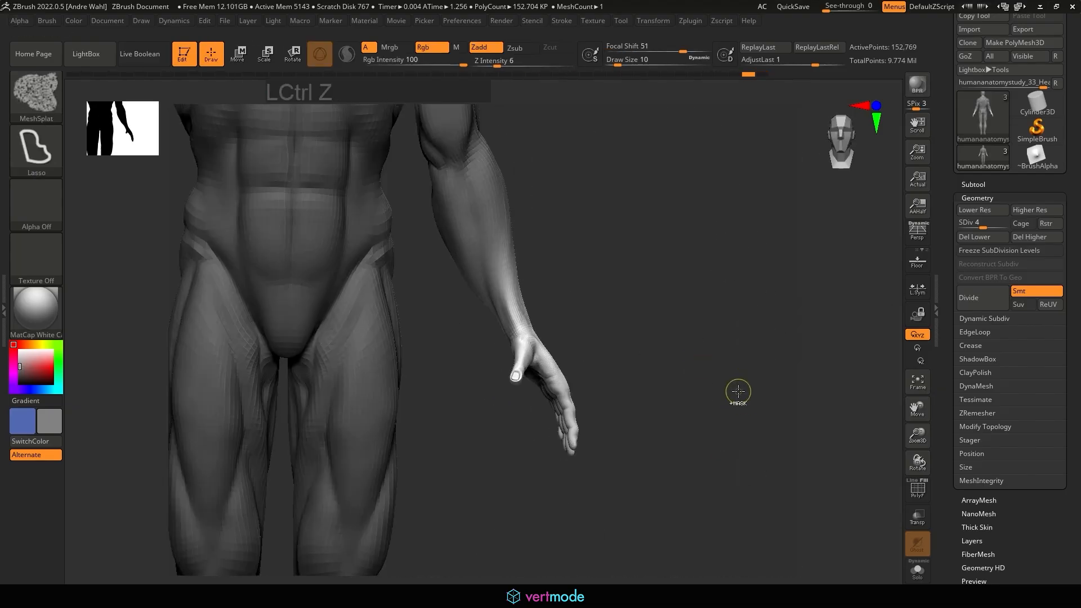
key(ctrl+z)
Step: Soften the forearm mask further and rotate both hands about the forearm's long axis until the palms face the thighs
ctrl+click(498, 302)
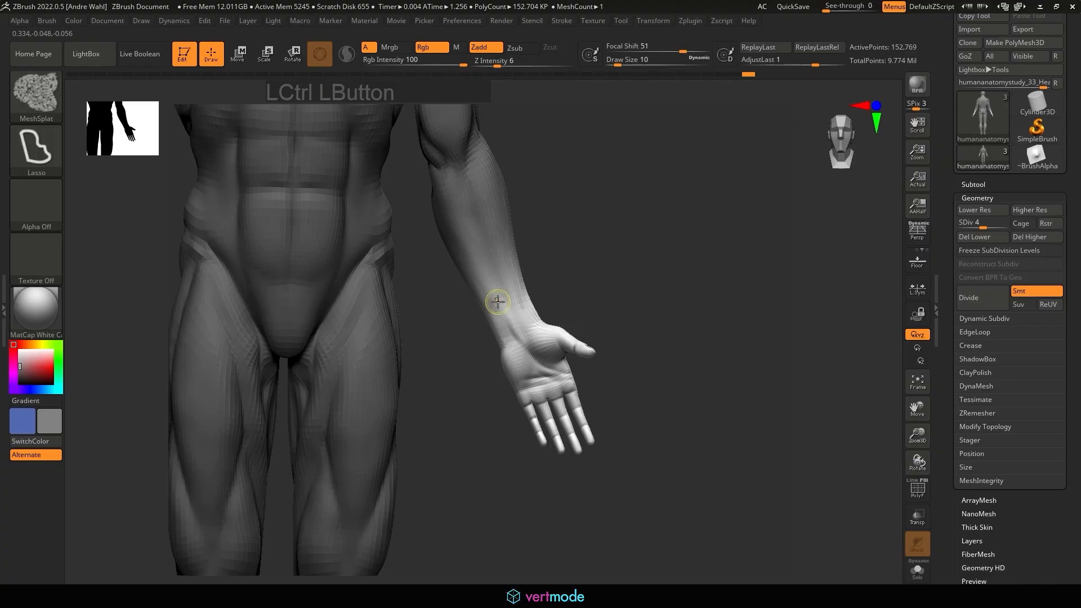
shift+drag(743, 302, 746, 357)
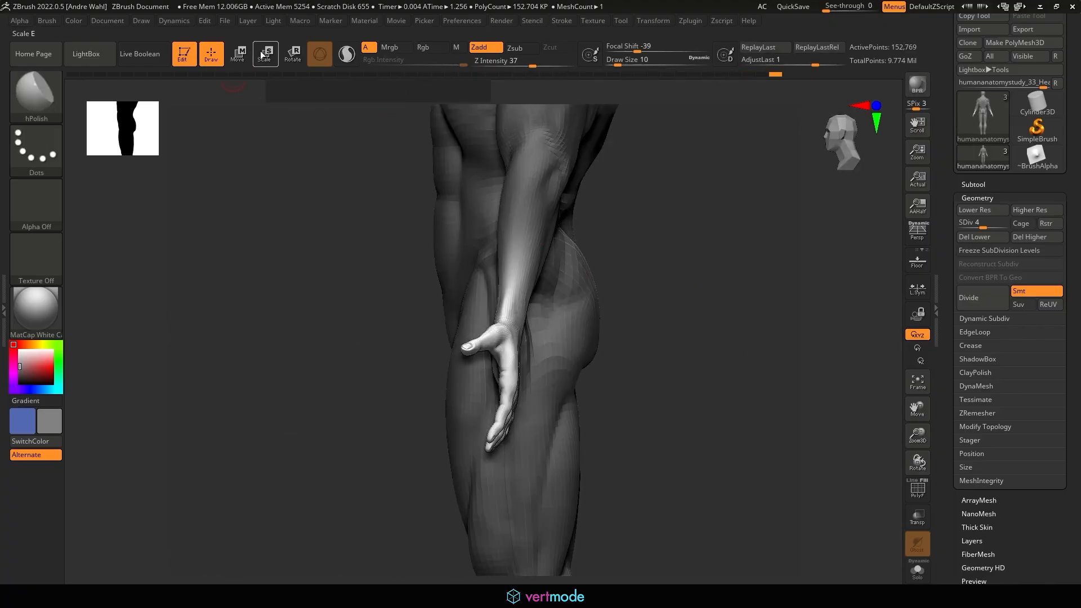
click(239, 56)
drag(525, 315, 558, 316)
drag(618, 361, 623, 414)
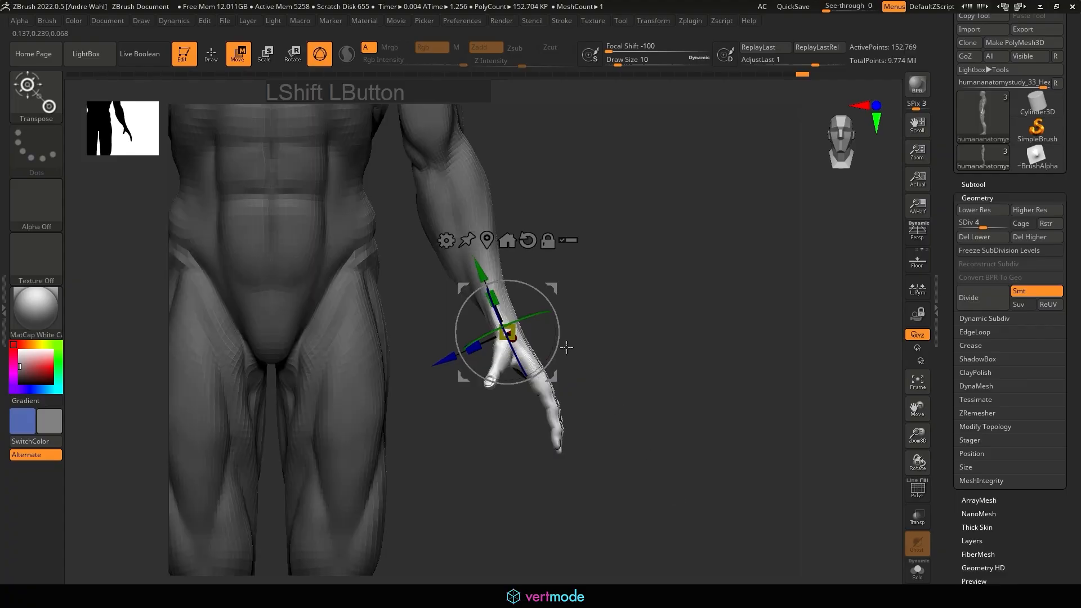
drag(523, 314, 558, 345)
alt+drag(656, 364, 704, 327)
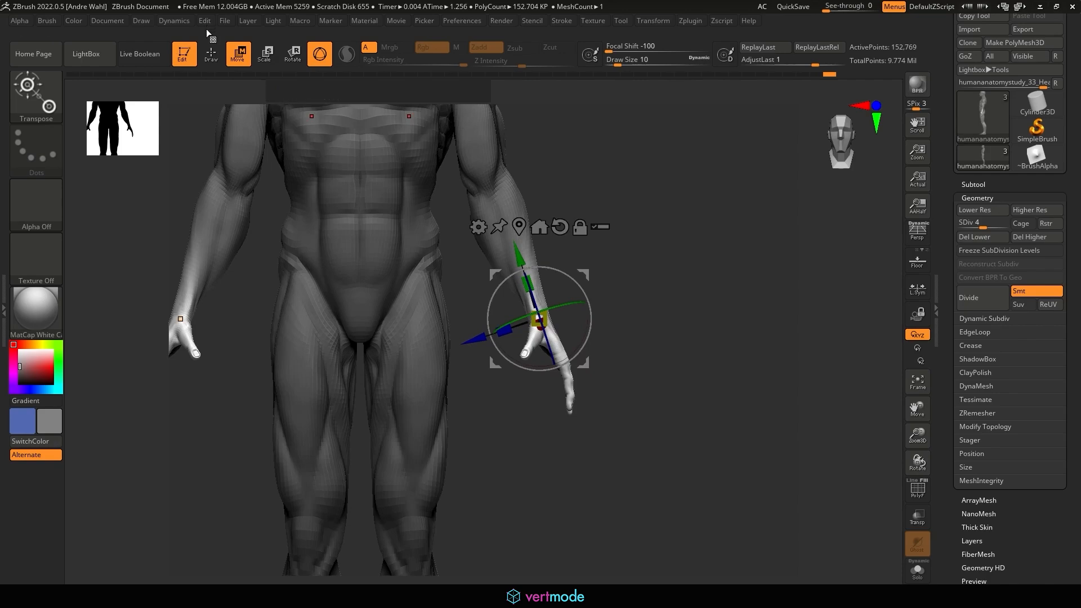
Step: Clear the mask and compare the turned forearm at subdivision levels 5 and 4, ending on level 4
click(211, 54)
mouse_move(656, 261)
ctrl+mouse_down()
mouse_move(682, 290)
mouse_move(678, 319)
mouse_move(711, 369)
mouse_move(448, 382)
mouse_move(448, 362)
mouse_move(820, 349)
mouse_move(623, 296)
ctrl+mouse_up()
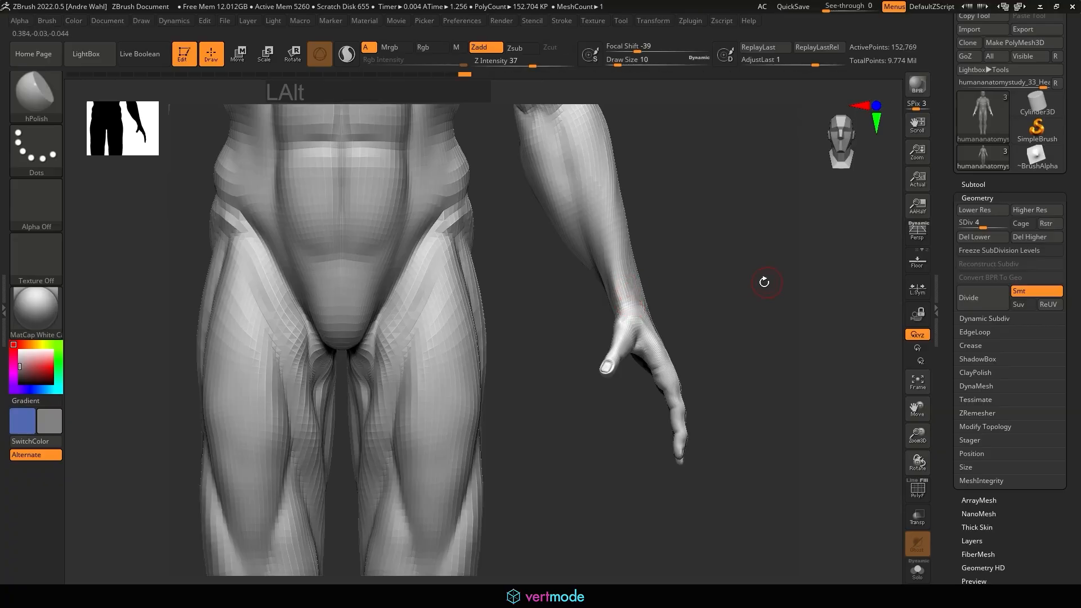
alt+drag(762, 282, 690, 364)
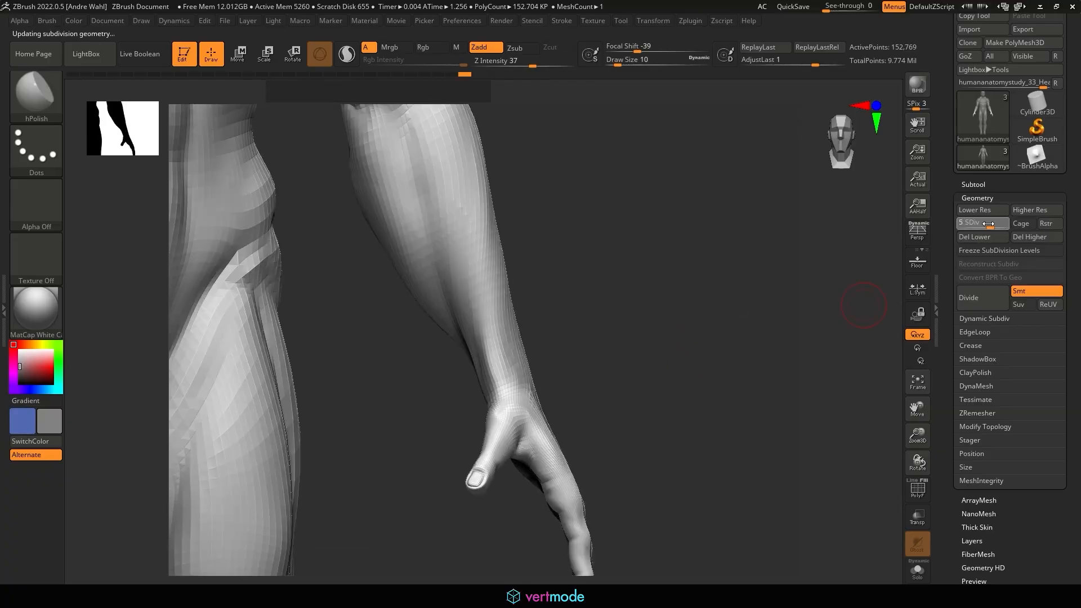
alt+drag(521, 200, 649, 309)
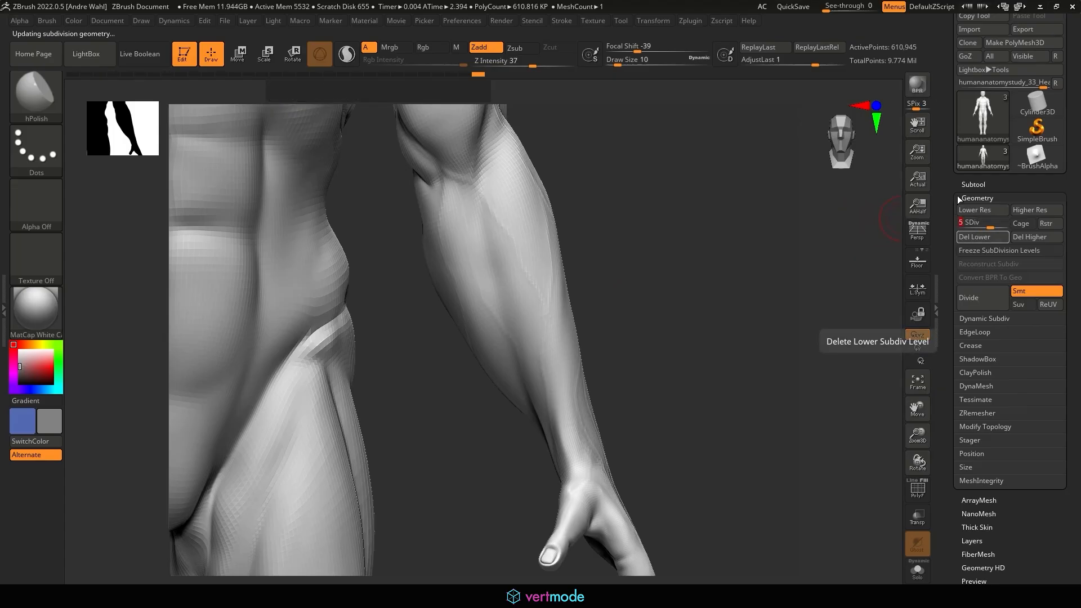
click(1000, 211)
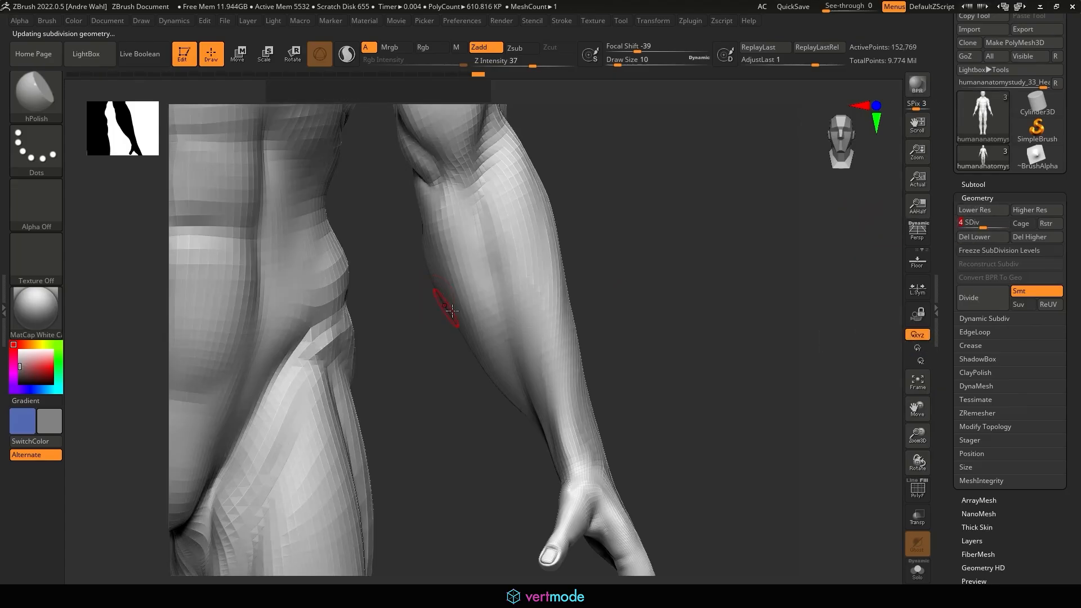
Step: Polish the front and inner muscle planes of the forearm with the hPolish brush at draw size 22
key(p)
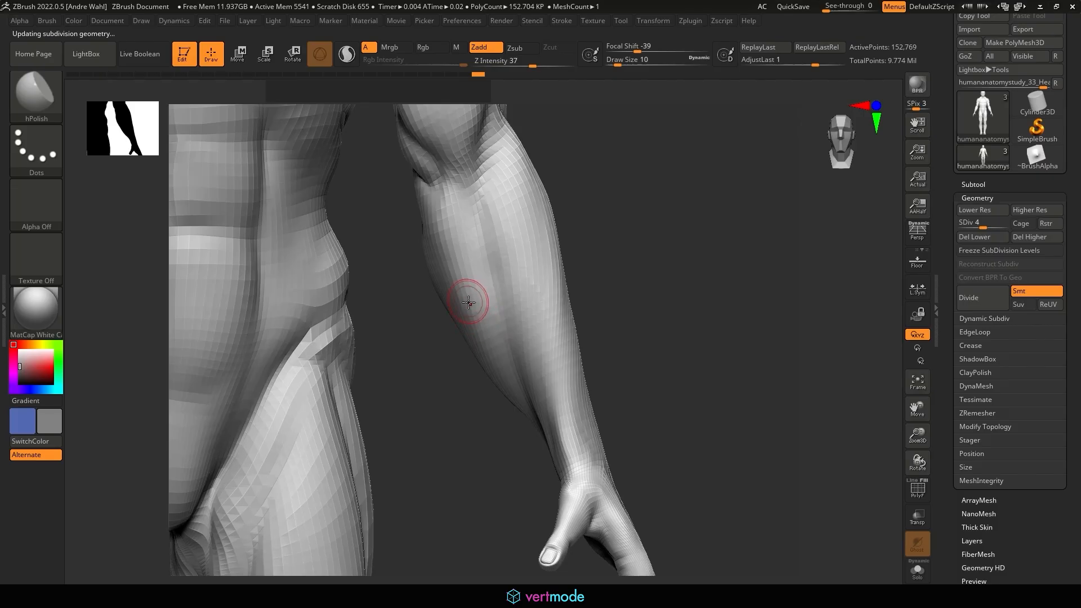
drag(458, 269, 456, 287)
drag(419, 360, 427, 287)
drag(476, 318, 514, 385)
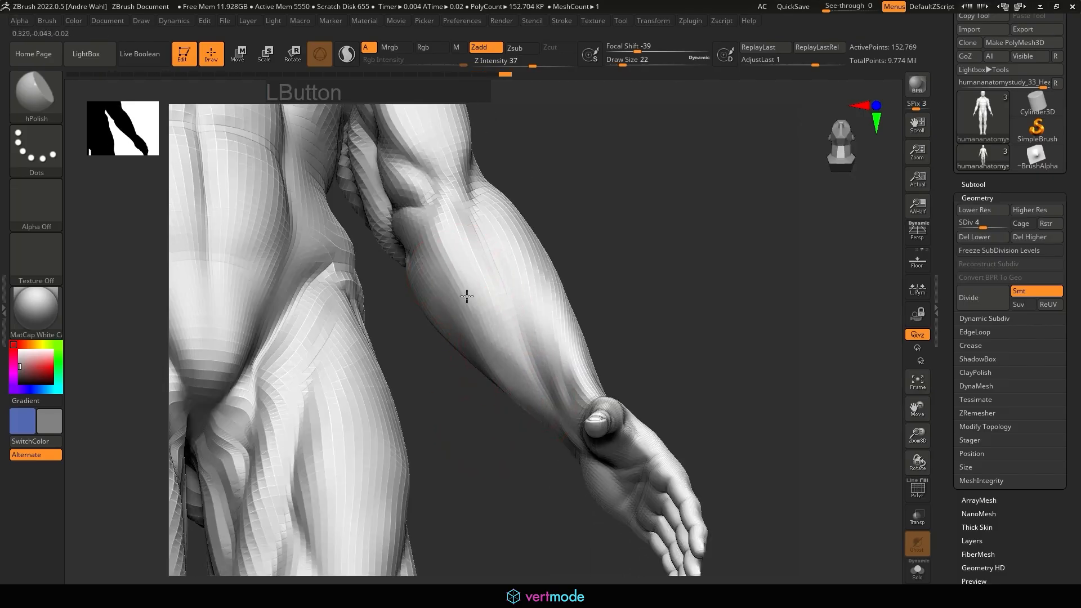
drag(467, 296, 523, 363)
mouse_move(448, 231)
mouse_down()
mouse_move(451, 281)
mouse_move(479, 332)
mouse_up()
Step: Flatten the muscle planes along the forearm's underside, from below the elbow toward the wrist
drag(459, 428, 474, 329)
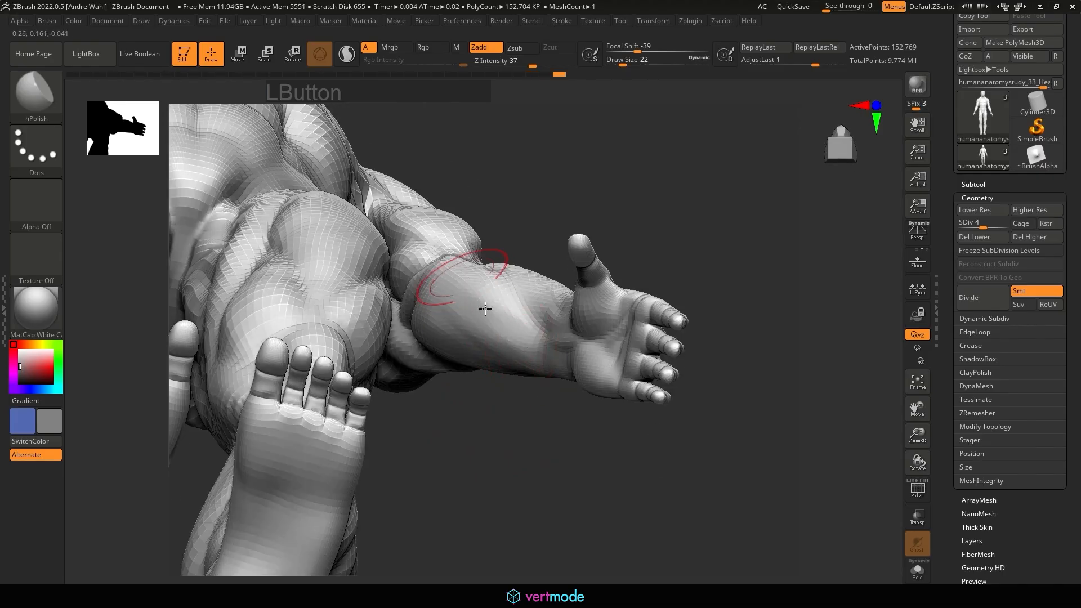
mouse_move(503, 315)
mouse_down()
mouse_move(499, 298)
mouse_move(473, 309)
mouse_up()
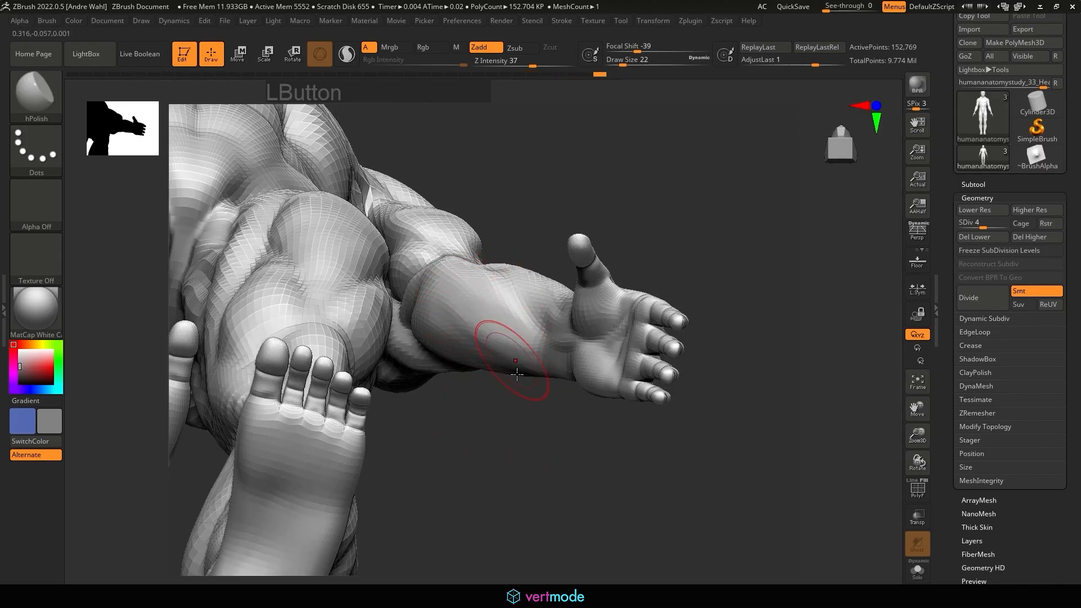
drag(516, 374, 568, 362)
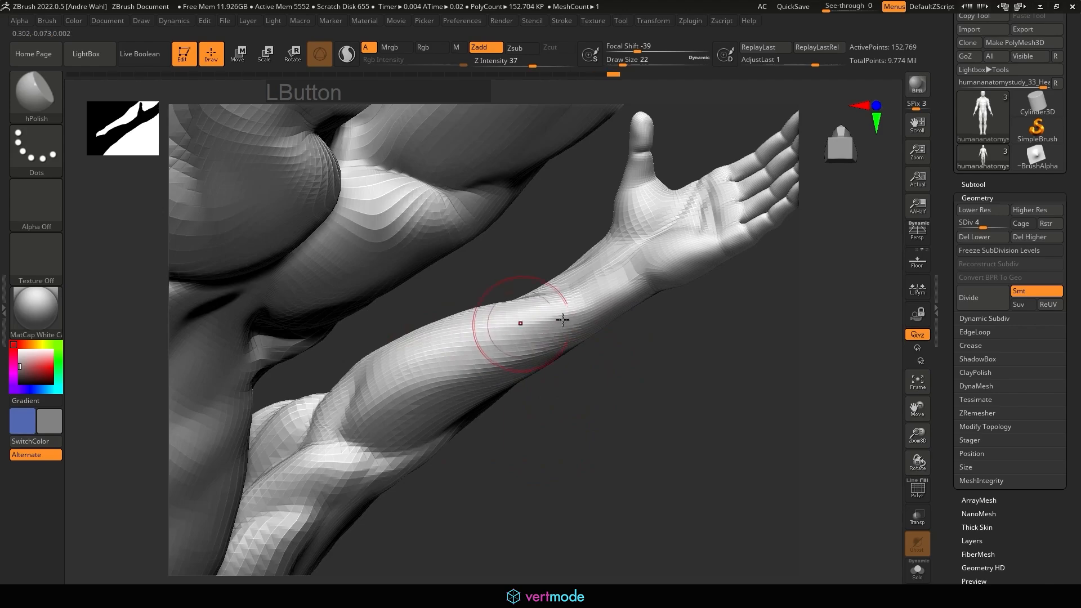
right_drag(563, 320, 680, 415)
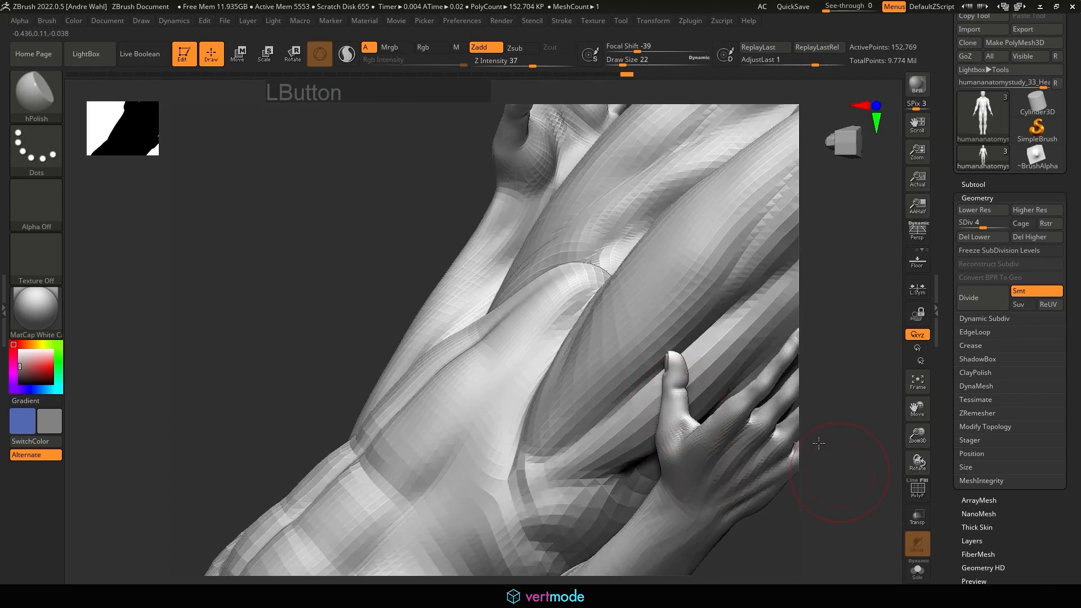
mouse_move(819, 443)
right_down()
mouse_move(817, 398)
mouse_move(567, 301)
right_up()
Step: Build up the inner forearm muscles from mid-forearm to the wrist with the ClayBuildup brush
key(b)
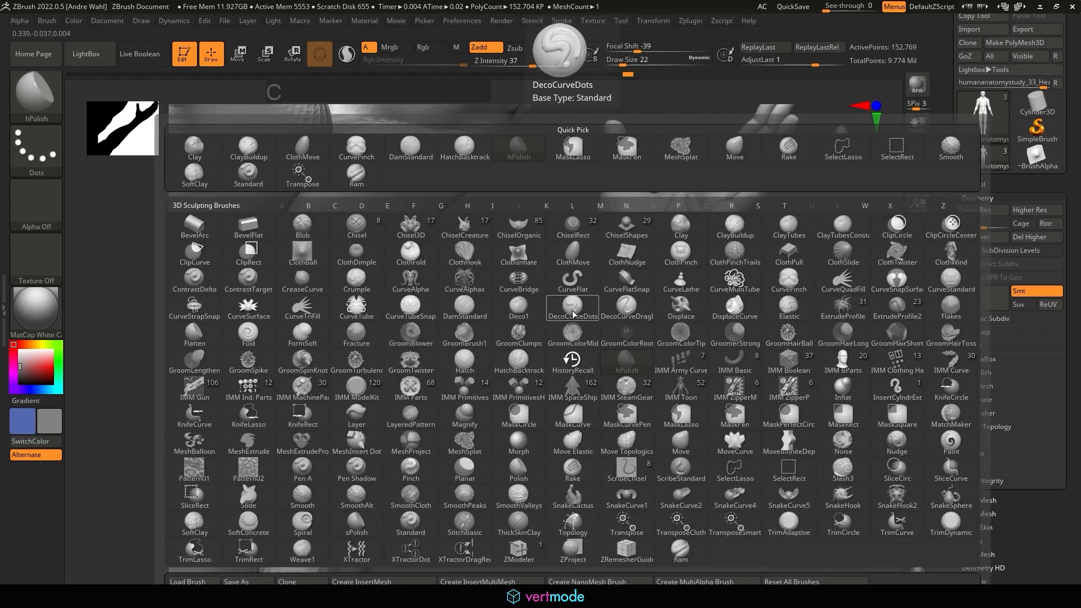
key(b)
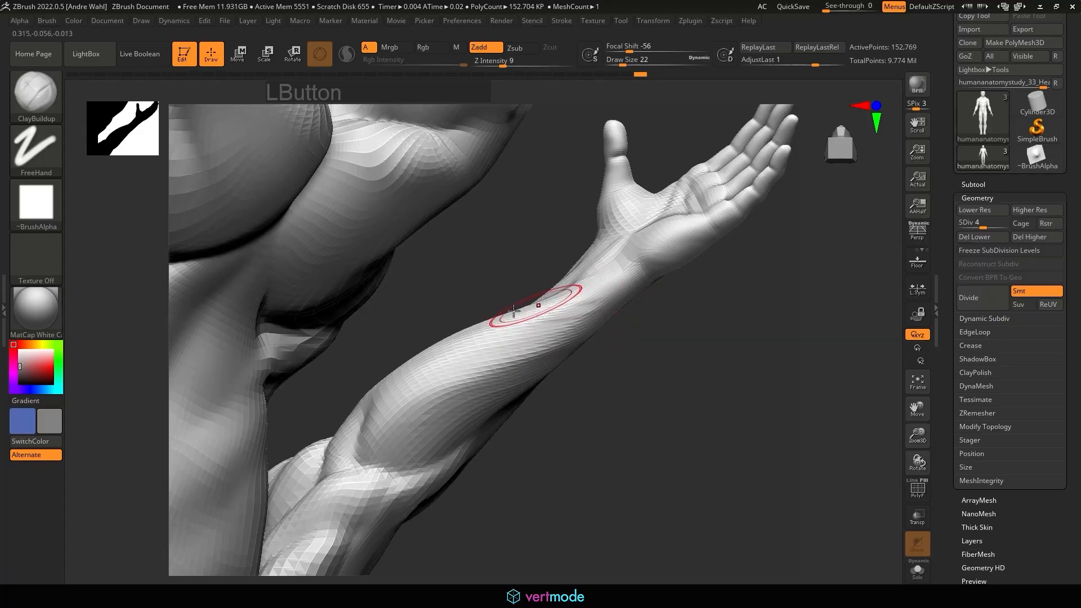
drag(636, 340, 860, 463)
drag(510, 358, 532, 407)
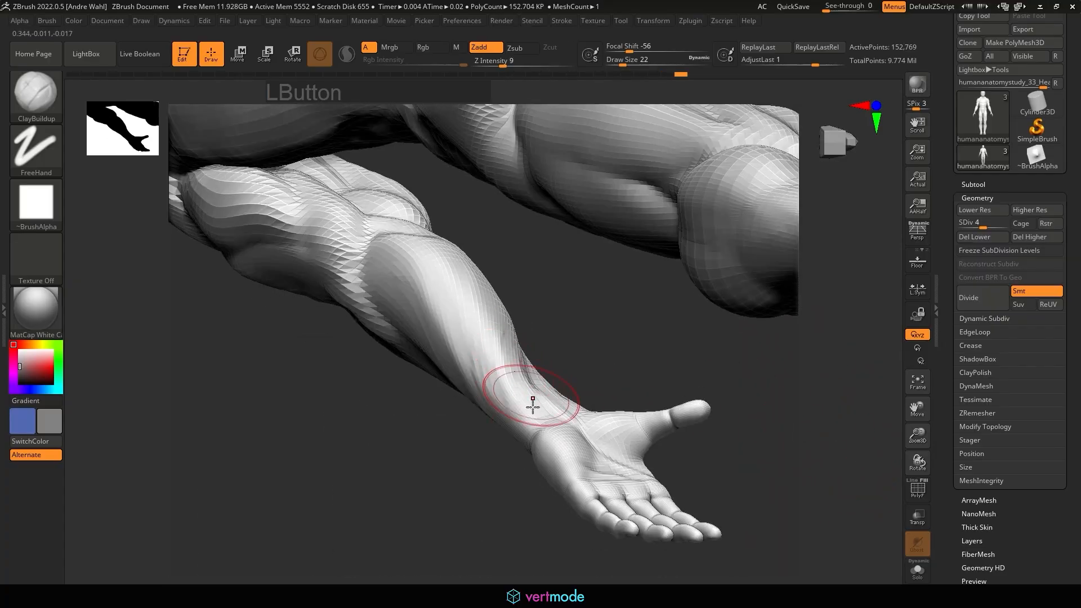
drag(482, 361, 491, 388)
mouse_move(566, 345)
mouse_down()
mouse_move(676, 361)
mouse_move(647, 366)
mouse_up()
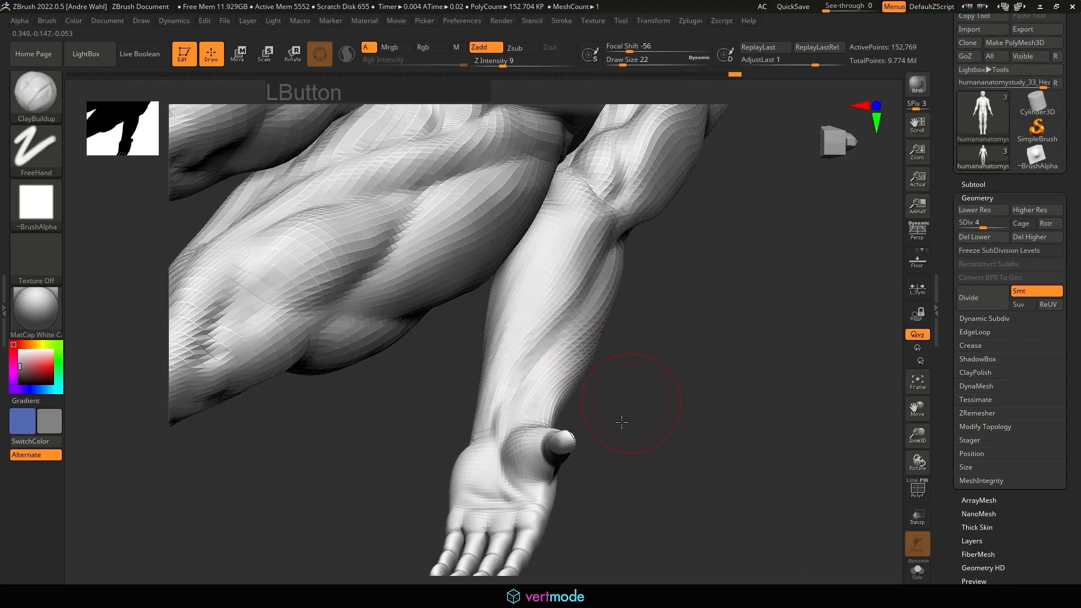
Step: Add clay along the thumb side of the forearm toward the wrist and smooth the strokes
mouse_move(621, 422)
mouse_down()
mouse_move(668, 461)
mouse_move(630, 509)
mouse_move(645, 492)
mouse_up()
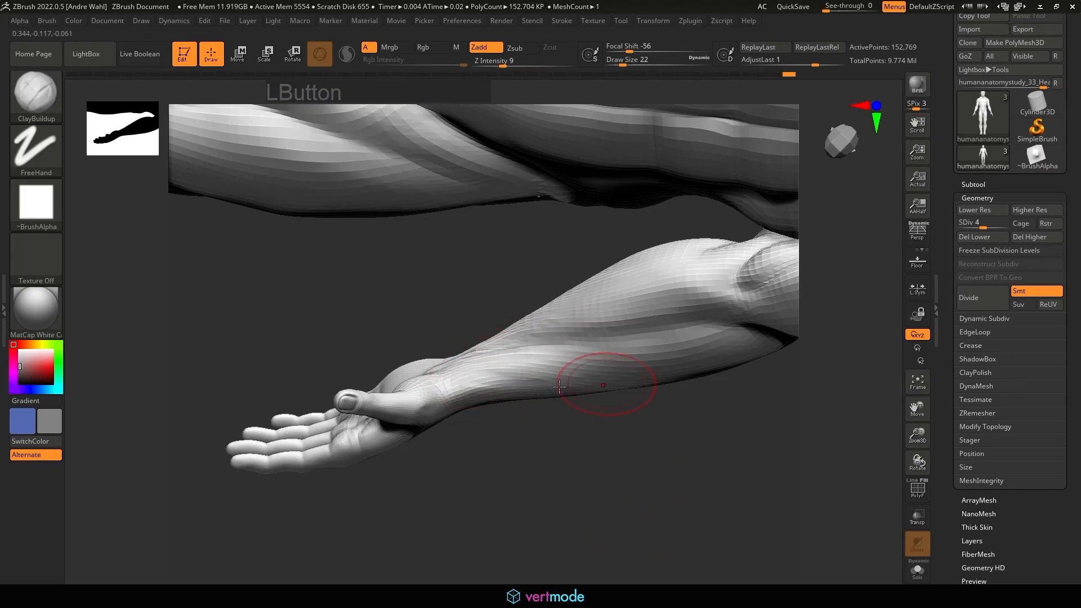
mouse_move(665, 376)
mouse_down()
mouse_move(599, 531)
mouse_move(611, 577)
mouse_up()
drag(863, 459, 717, 386)
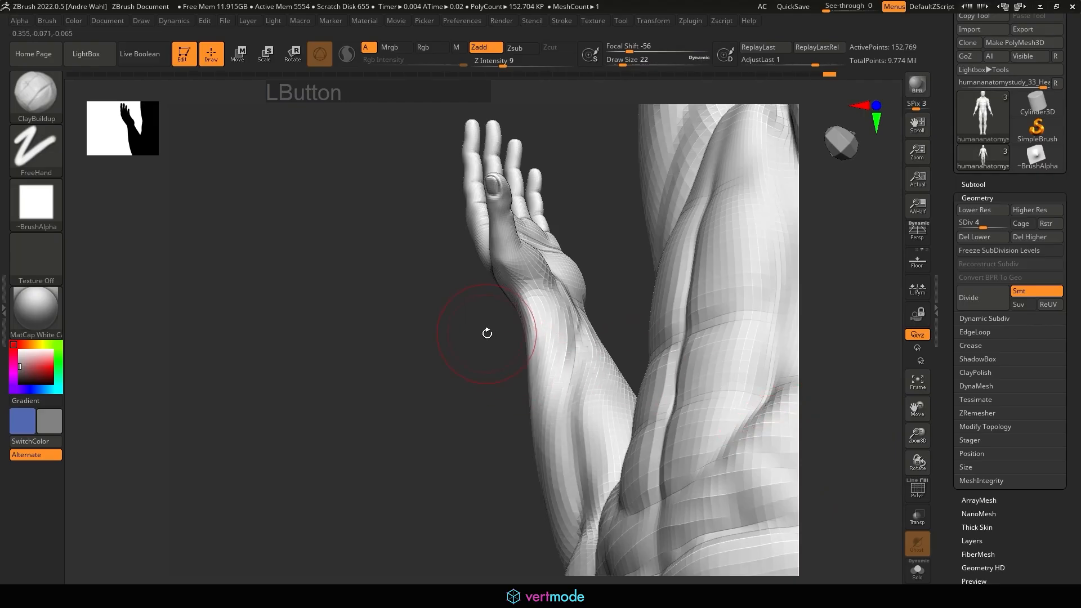
mouse_move(487, 333)
alt+mouse_down()
mouse_move(623, 317)
mouse_move(602, 240)
alt+mouse_up()
mouse_move(570, 444)
mouse_down()
mouse_move(585, 446)
mouse_move(535, 259)
mouse_move(528, 242)
mouse_move(517, 246)
mouse_move(548, 334)
mouse_move(542, 257)
mouse_move(557, 304)
mouse_up()
mouse_move(591, 269)
mouse_down()
mouse_move(606, 215)
mouse_move(610, 231)
mouse_up()
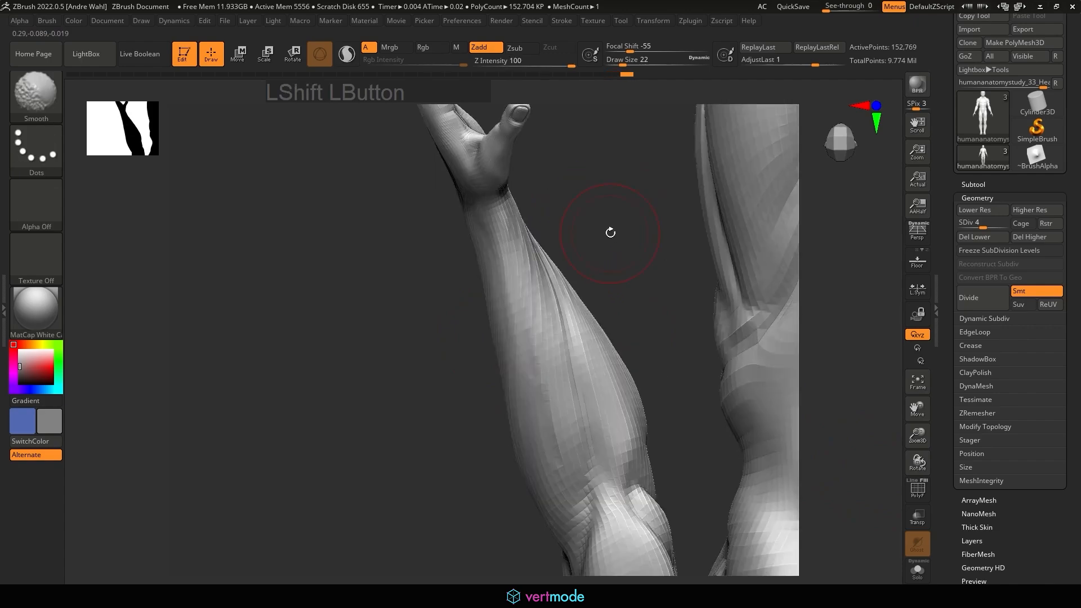
Step: Sculpt the muscle bands that twist around the forearm from the elbow to the wrist
mouse_move(484, 216)
mouse_down()
mouse_move(519, 332)
mouse_move(507, 248)
mouse_up()
mouse_move(619, 298)
mouse_down()
mouse_move(552, 286)
mouse_move(523, 297)
mouse_up()
mouse_move(449, 359)
mouse_down()
mouse_move(435, 387)
mouse_move(445, 329)
mouse_up()
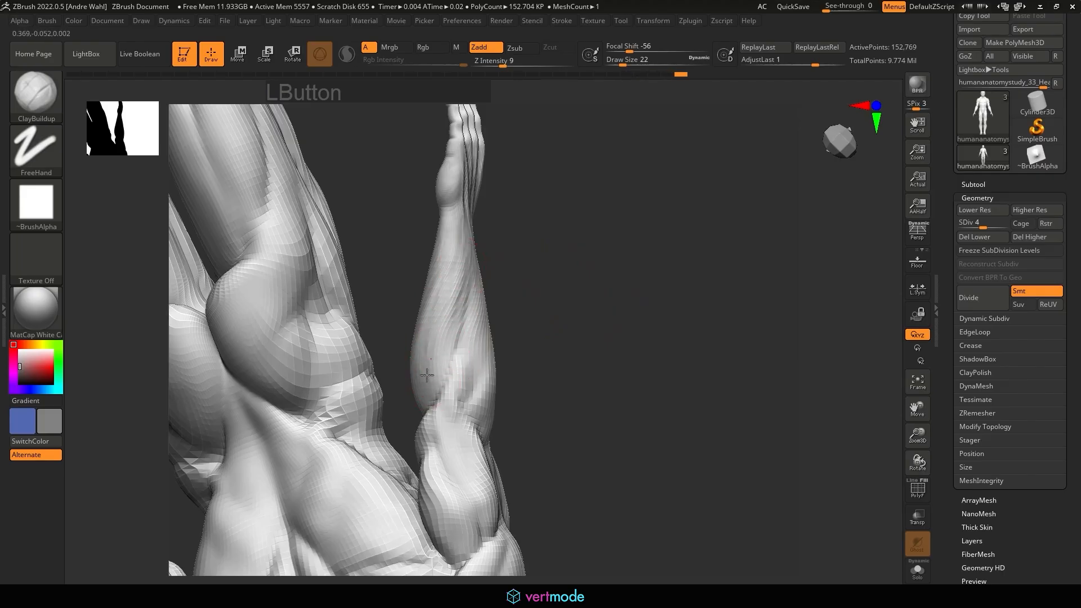
mouse_move(521, 323)
mouse_down()
mouse_move(501, 357)
mouse_move(482, 317)
mouse_up()
mouse_move(532, 344)
mouse_down()
mouse_move(590, 325)
mouse_move(549, 308)
mouse_up()
drag(480, 298, 505, 236)
Step: Build up the extensor muscles on the outer forearm below the elbow, following the turned hand
mouse_move(554, 313)
alt+mouse_down()
mouse_move(628, 350)
mouse_move(625, 135)
mouse_move(647, 273)
mouse_move(667, 291)
mouse_move(610, 299)
mouse_move(687, 321)
mouse_move(700, 338)
mouse_move(599, 318)
mouse_move(643, 334)
alt+mouse_up()
drag(644, 334, 681, 340)
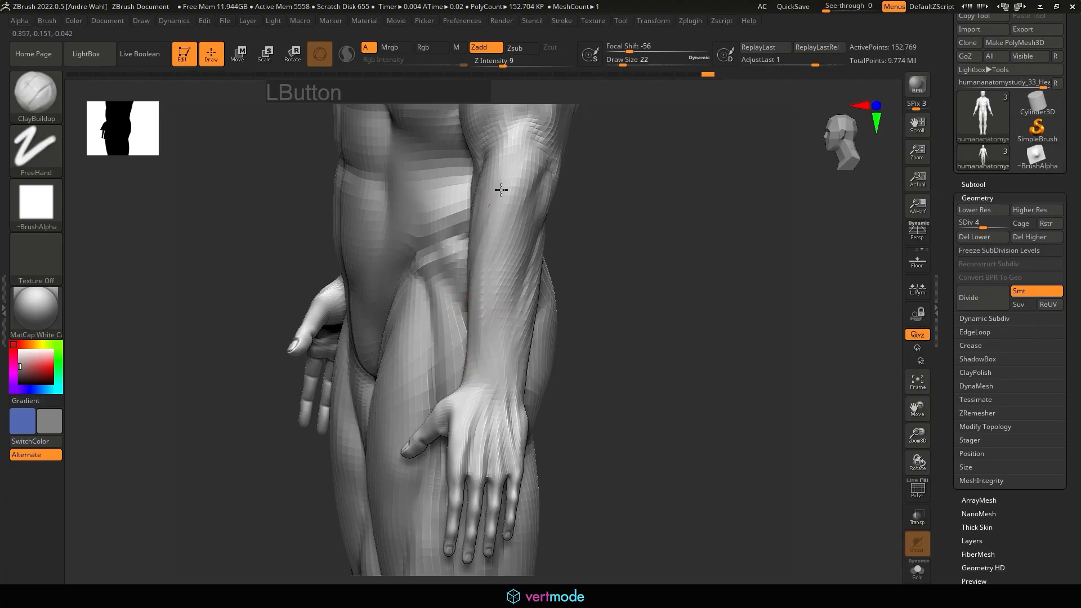
drag(583, 186, 622, 195)
drag(485, 263, 478, 292)
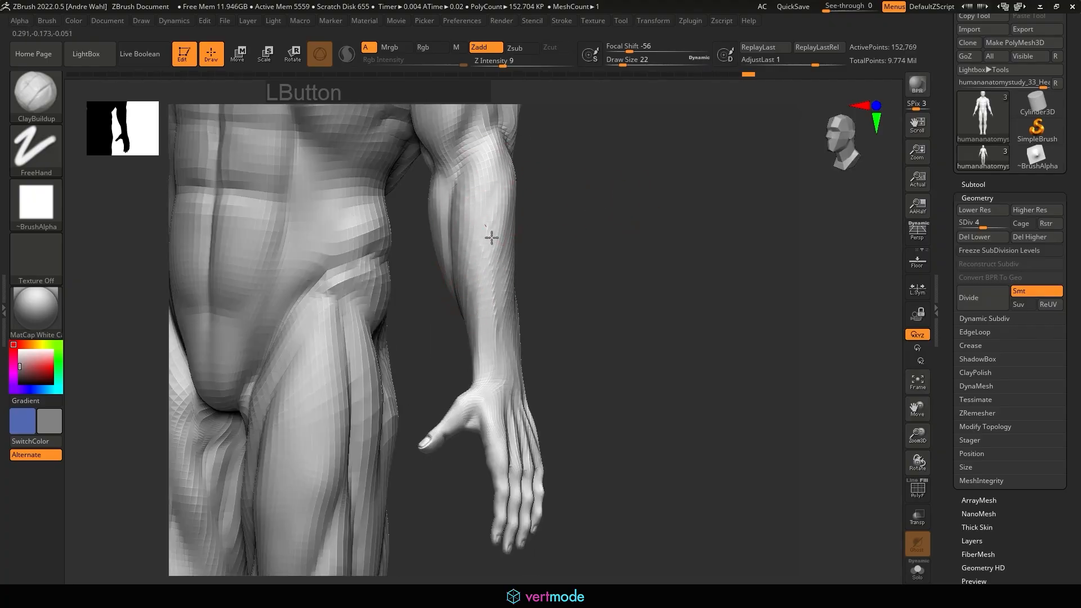
drag(524, 192, 689, 223)
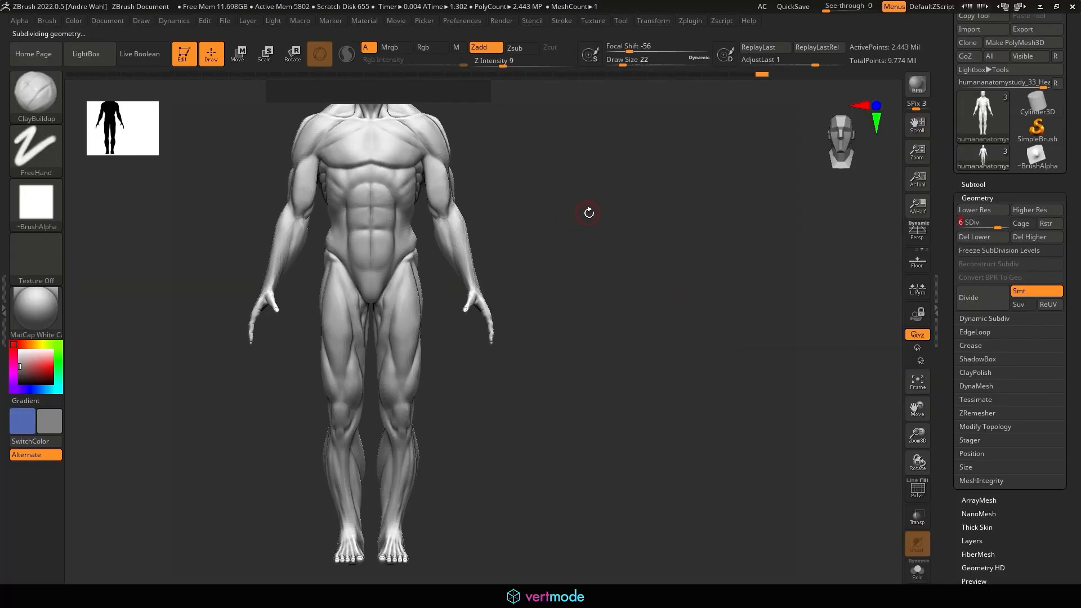
Step: Review the figure at subdivision level 6, compare the hand at levels 1 and 2, and settle on level 3
drag(585, 210, 605, 154)
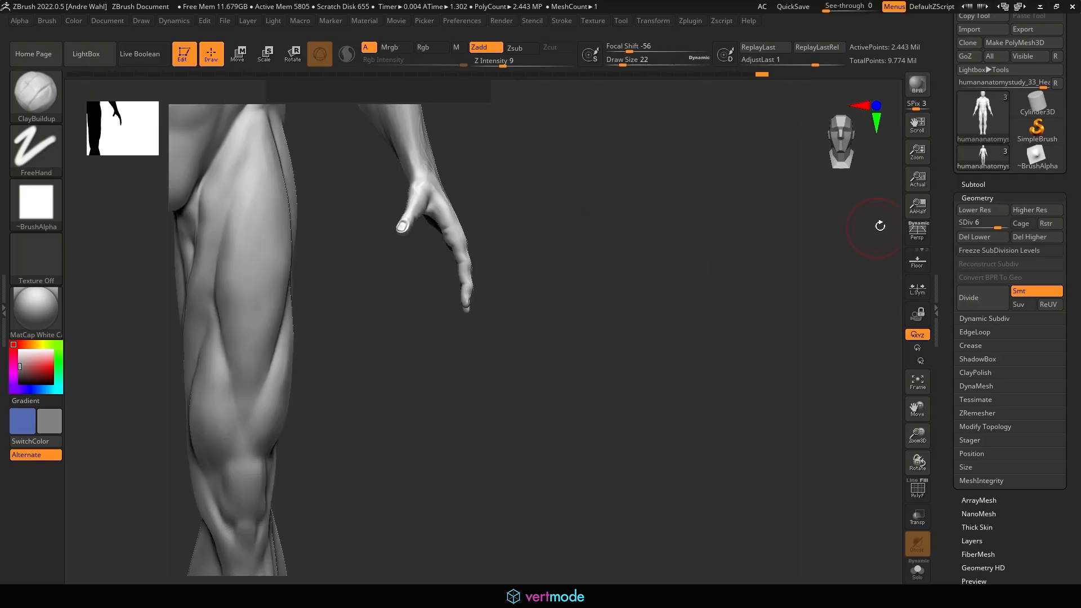
drag(969, 217, 959, 219)
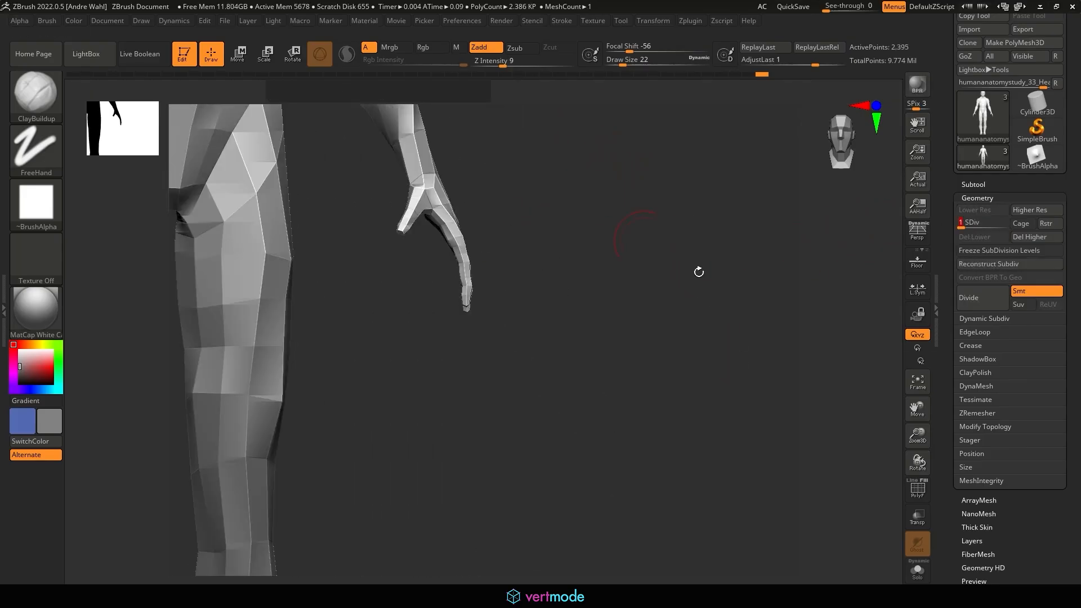
alt+drag(699, 272, 659, 230)
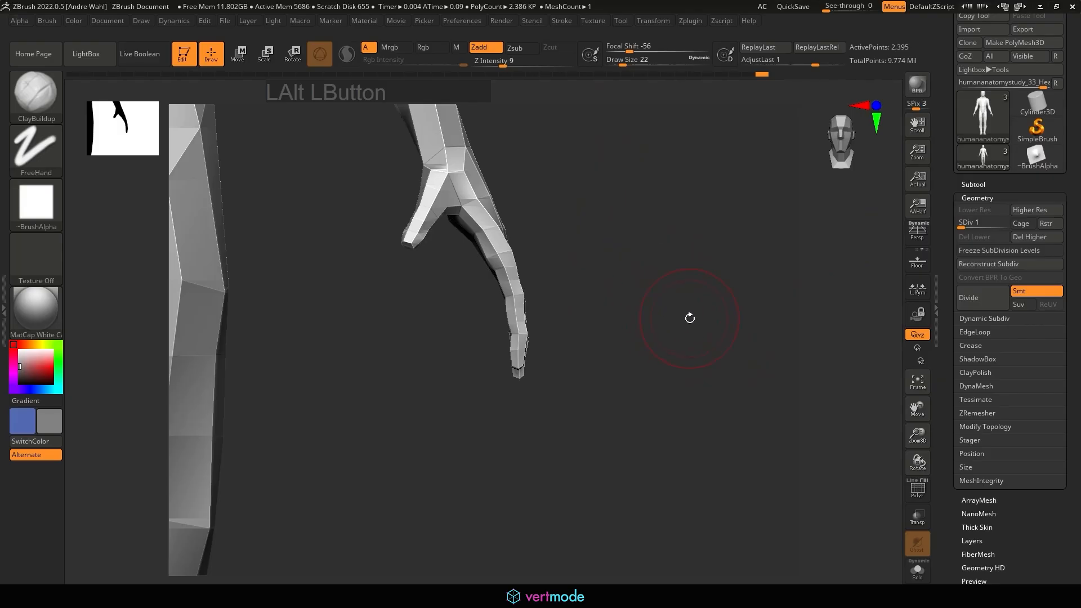
drag(689, 317, 707, 330)
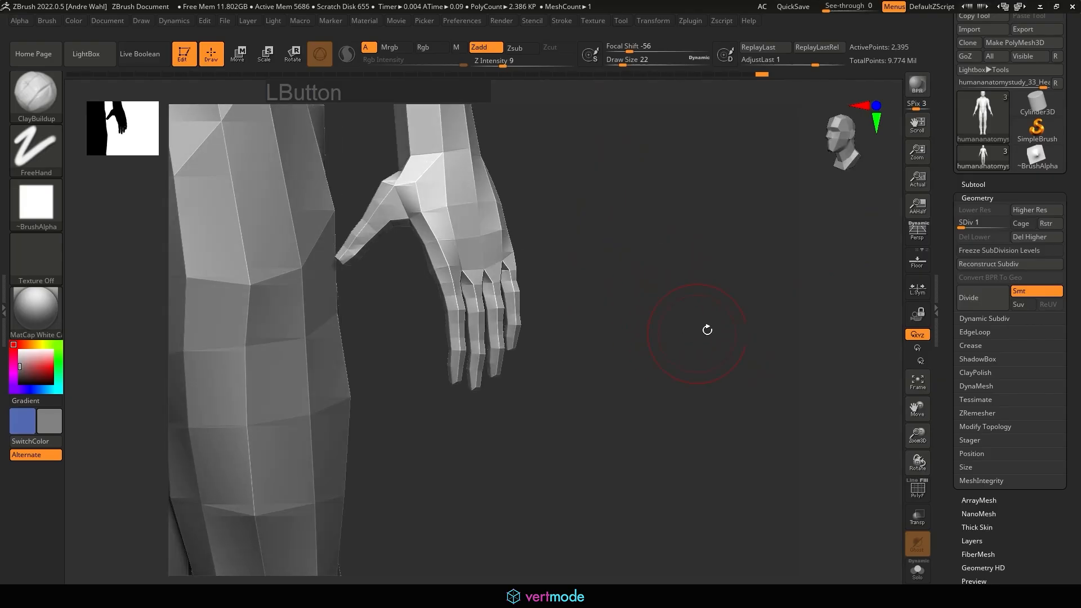
click(969, 224)
drag(669, 307, 690, 113)
mouse_move(736, 384)
mouse_down()
mouse_move(703, 478)
mouse_move(864, 410)
mouse_move(848, 431)
mouse_up()
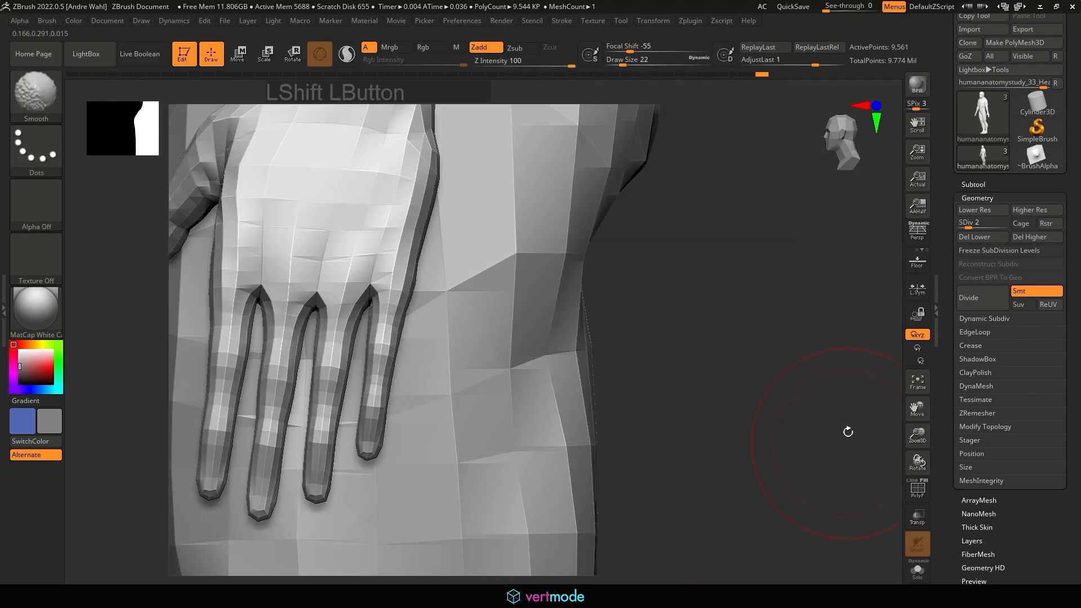
click(978, 224)
click(977, 230)
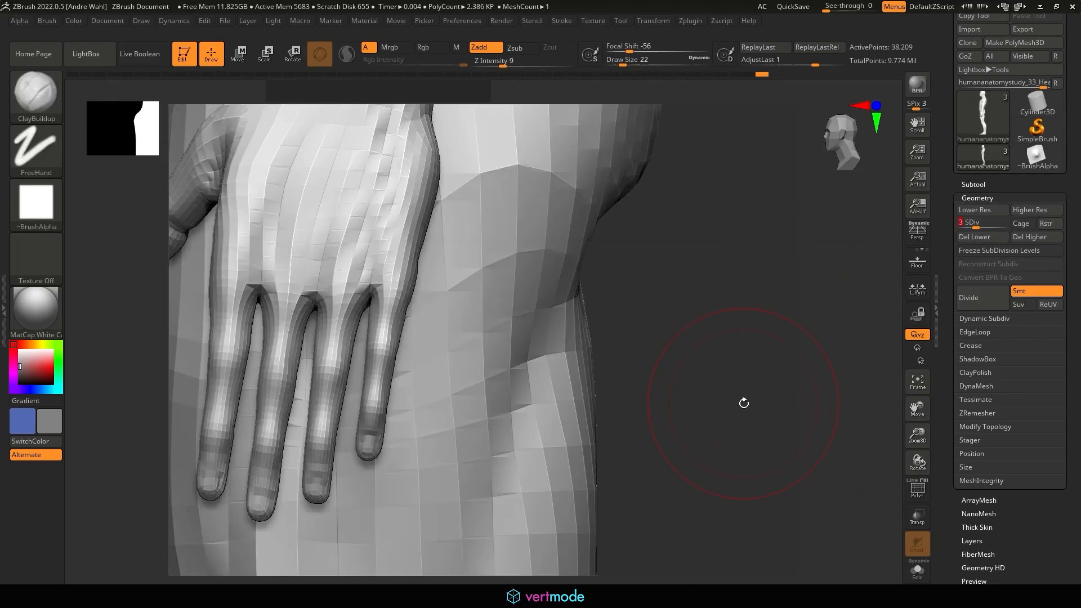
Step: Lasso-mask the fingers and invert the mask so that only the fingers stay editable
alt+drag(743, 403, 640, 590)
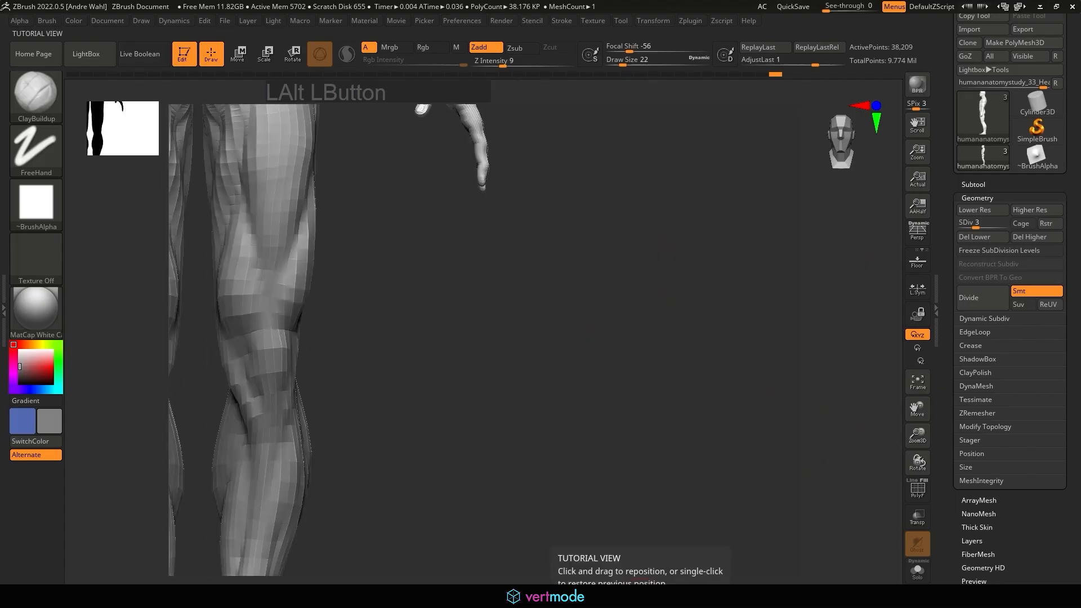
alt+drag(549, 189, 597, 221)
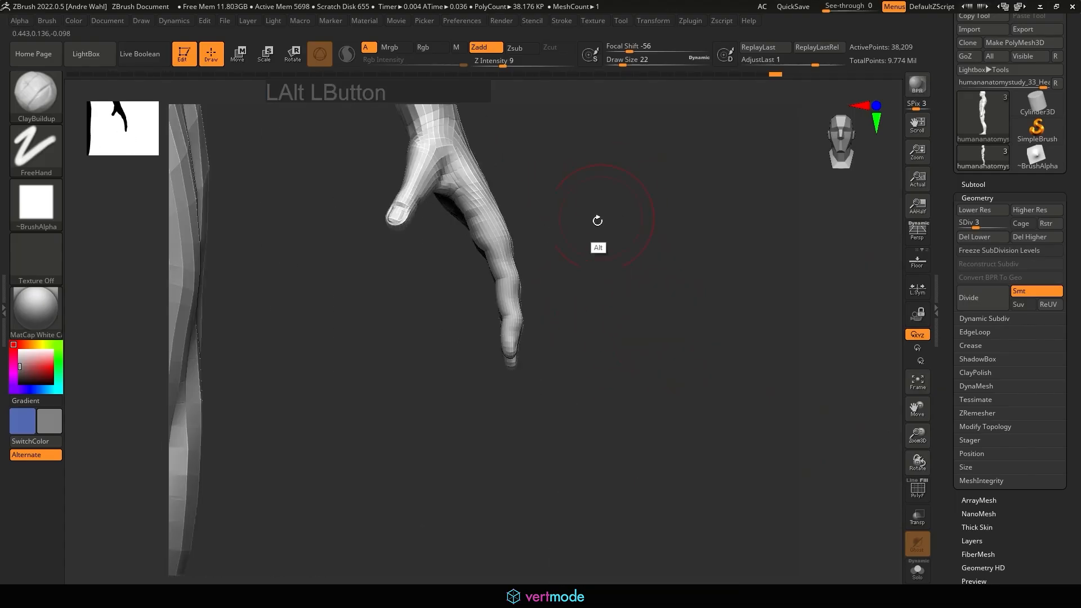
drag(591, 347, 622, 310)
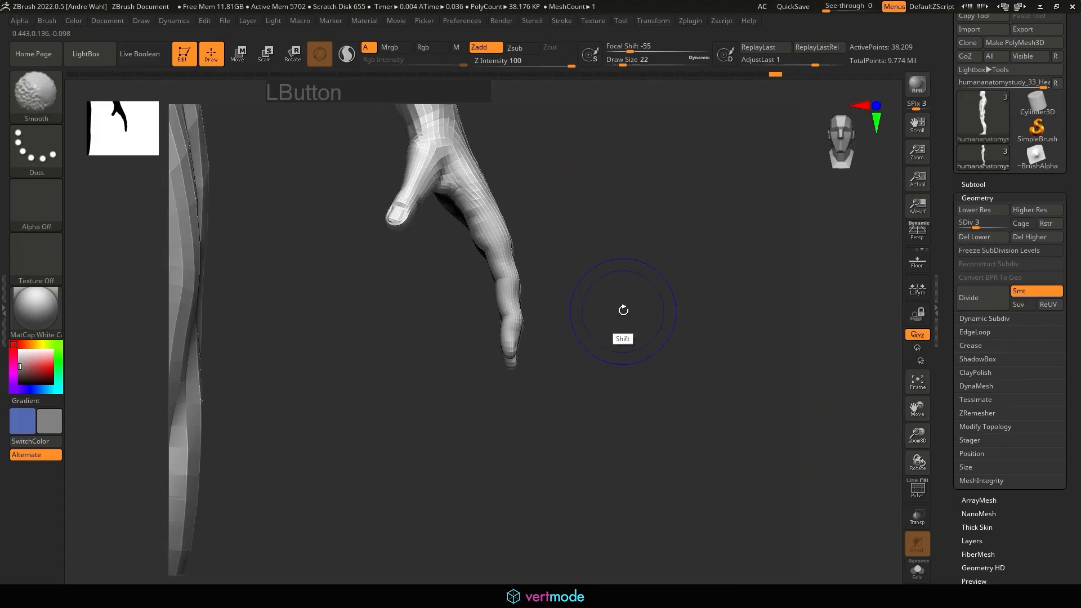
mouse_move(594, 272)
mouse_down()
mouse_move(579, 304)
mouse_move(583, 285)
mouse_move(551, 270)
mouse_up()
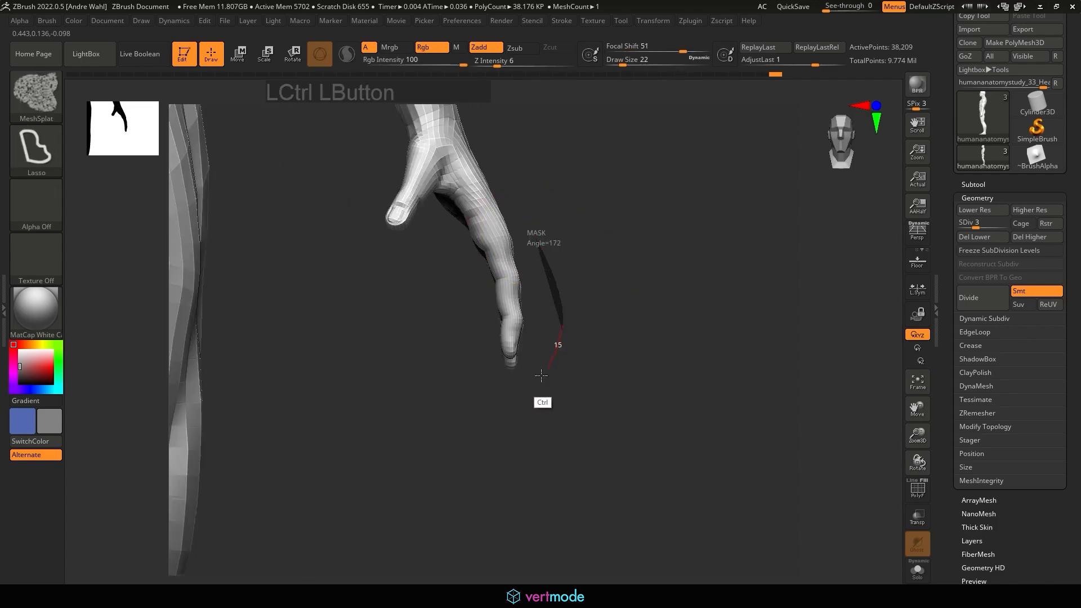
ctrl+drag(438, 248, 437, 245)
mouse_move(636, 330)
mouse_down()
mouse_move(567, 350)
mouse_move(576, 313)
mouse_up()
ctrl+click(555, 287)
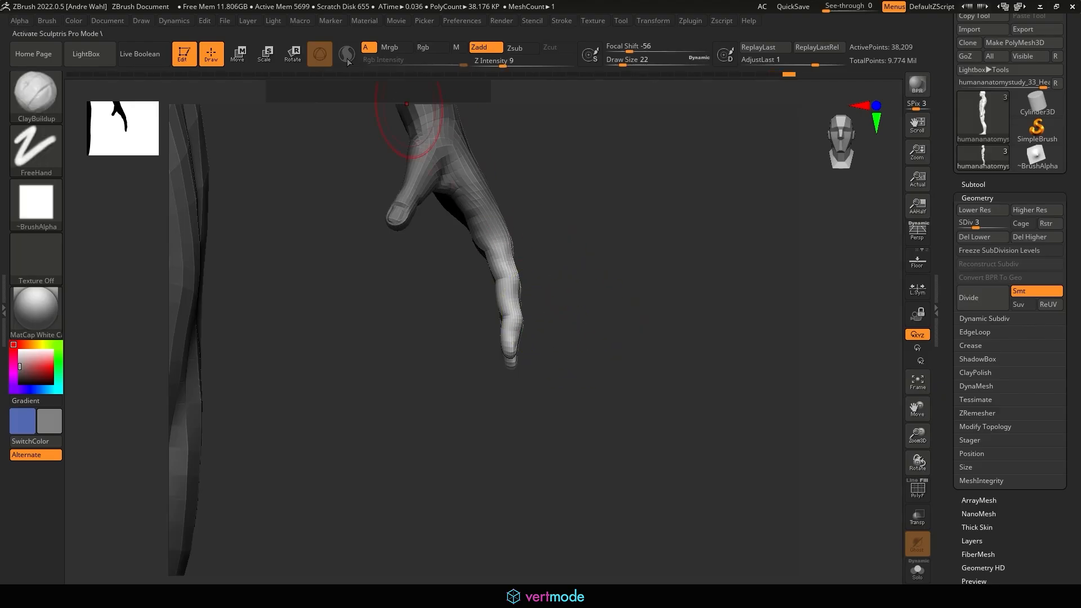
Step: Place the gizmo at the knuckles with its orientation reset, and rotate the fingers outward by about 7 degrees
click(241, 59)
mouse_move(624, 269)
alt+mouse_down()
mouse_move(598, 253)
mouse_move(651, 301)
mouse_move(614, 286)
alt+mouse_up()
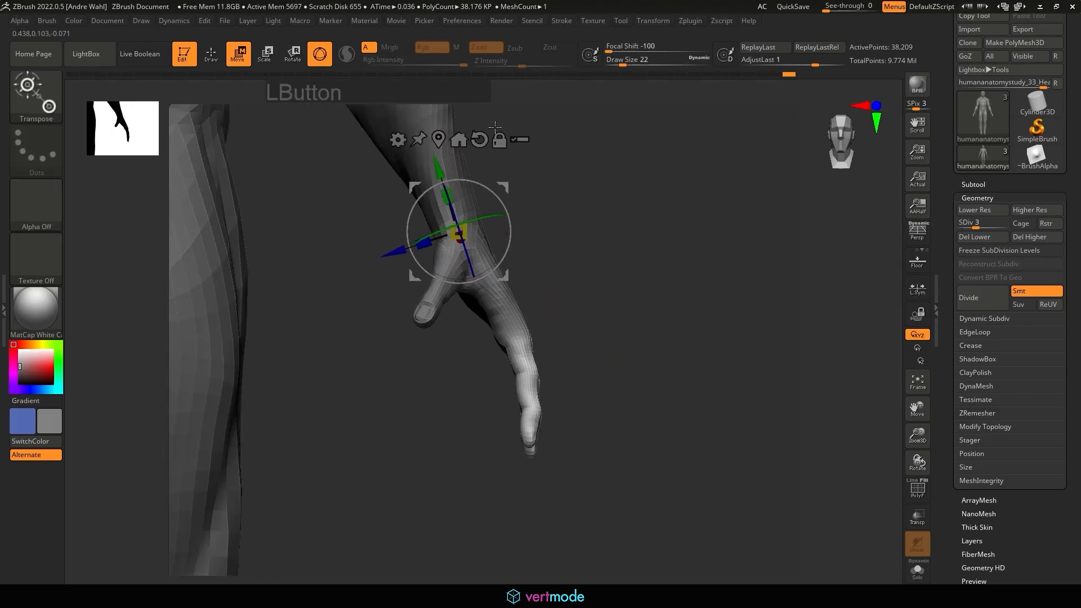
alt+drag(470, 170, 499, 293)
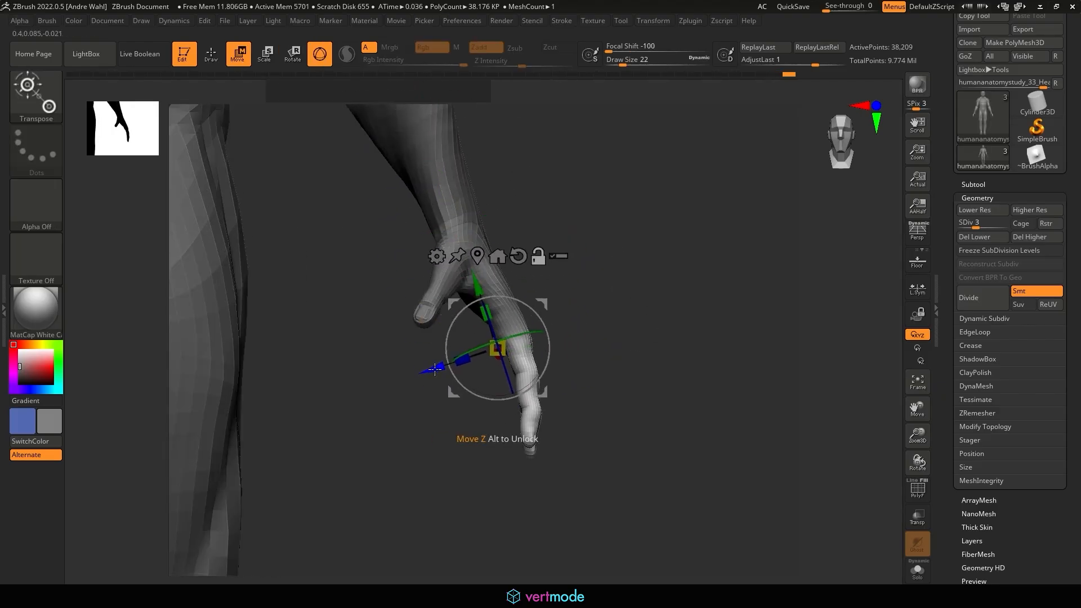
drag(435, 368, 452, 364)
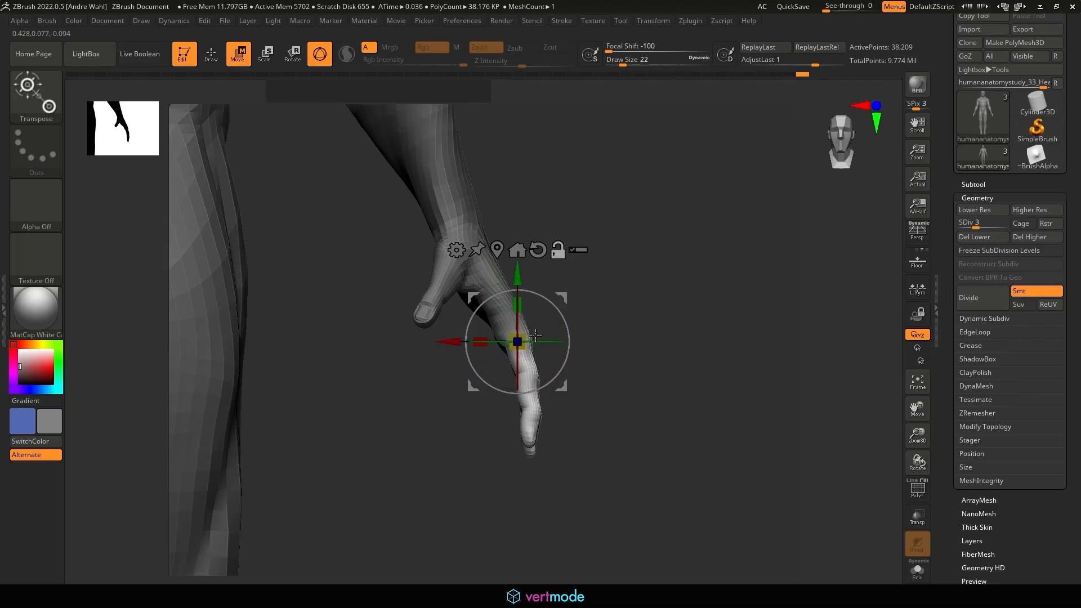
drag(557, 304, 560, 304)
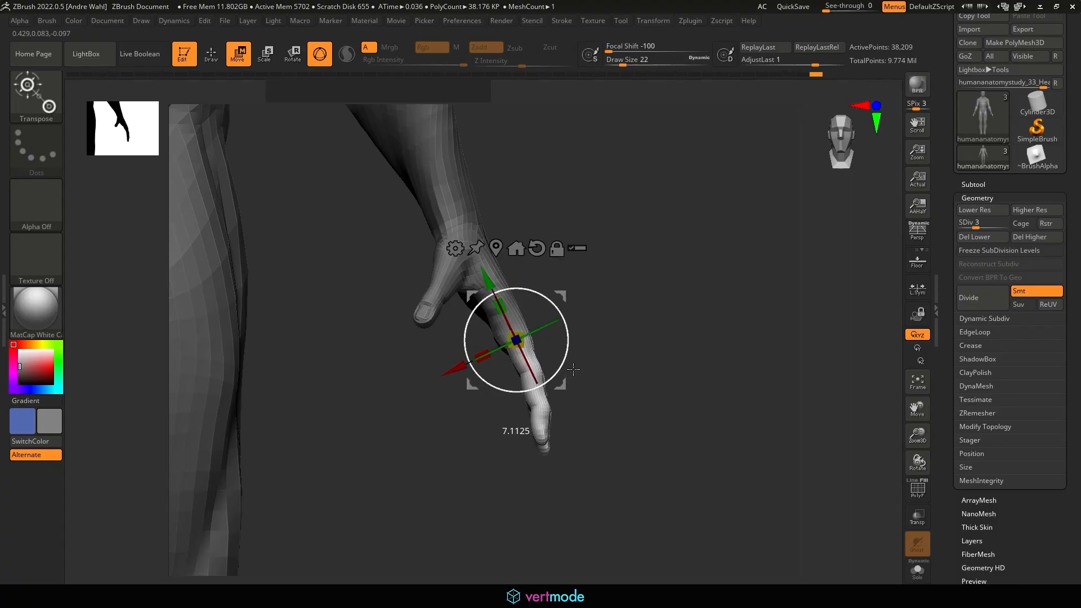
Step: Return to draw mode, clear the mask, and check the adjusted fingers up close and on the full figure
click(214, 61)
alt+drag(612, 302, 609, 259)
mouse_move(609, 259)
mouse_down()
mouse_move(625, 299)
mouse_move(767, 372)
mouse_move(771, 330)
mouse_move(791, 348)
mouse_move(791, 330)
mouse_up()
alt+drag(790, 330, 800, 365)
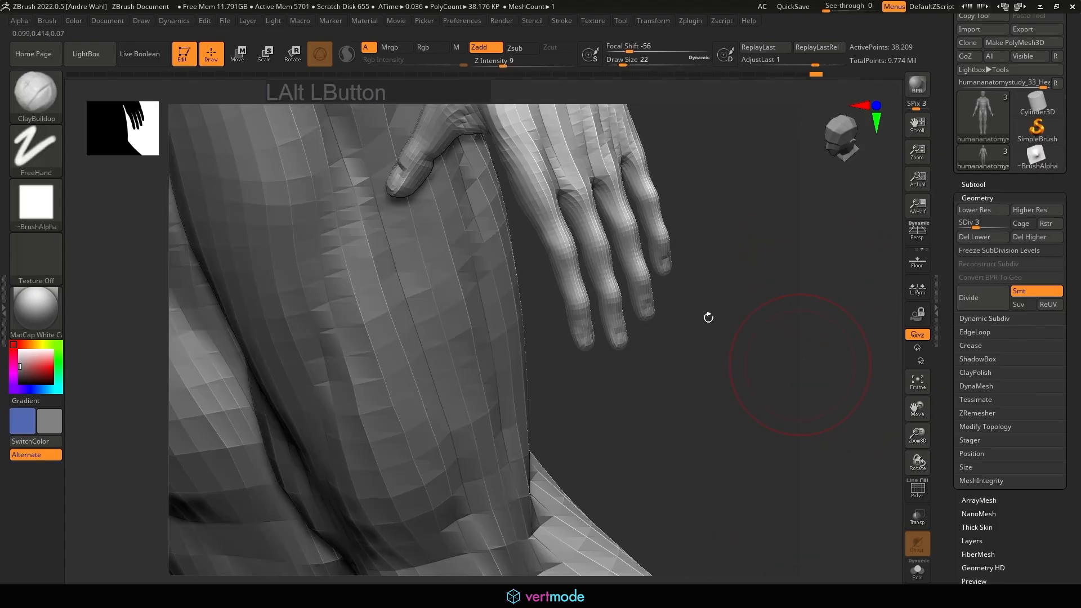
alt+drag(708, 318, 777, 297)
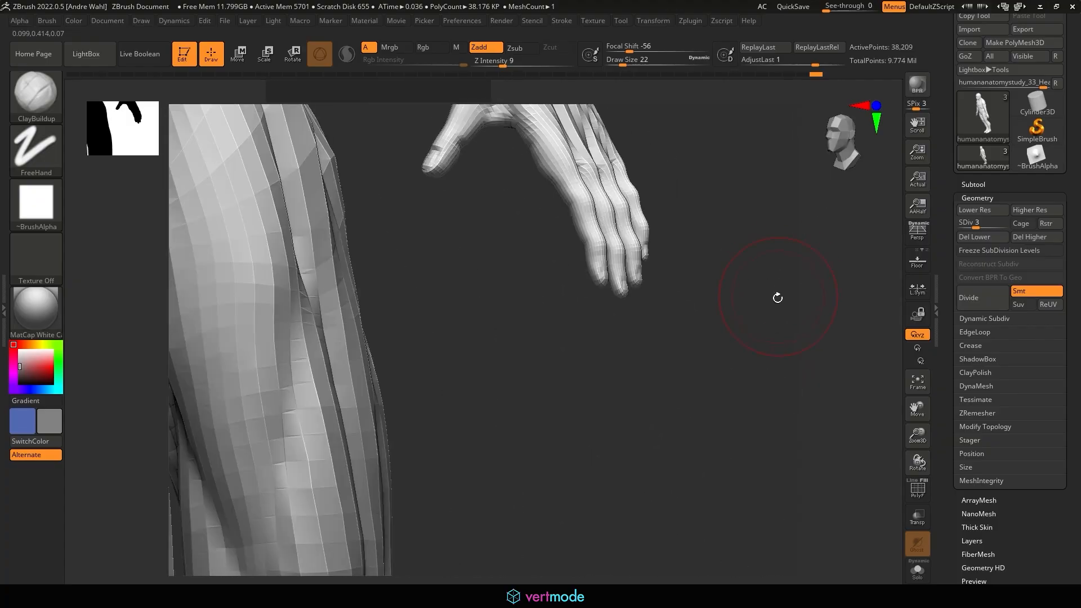
alt+drag(756, 227, 698, 371)
alt+drag(583, 282, 579, 345)
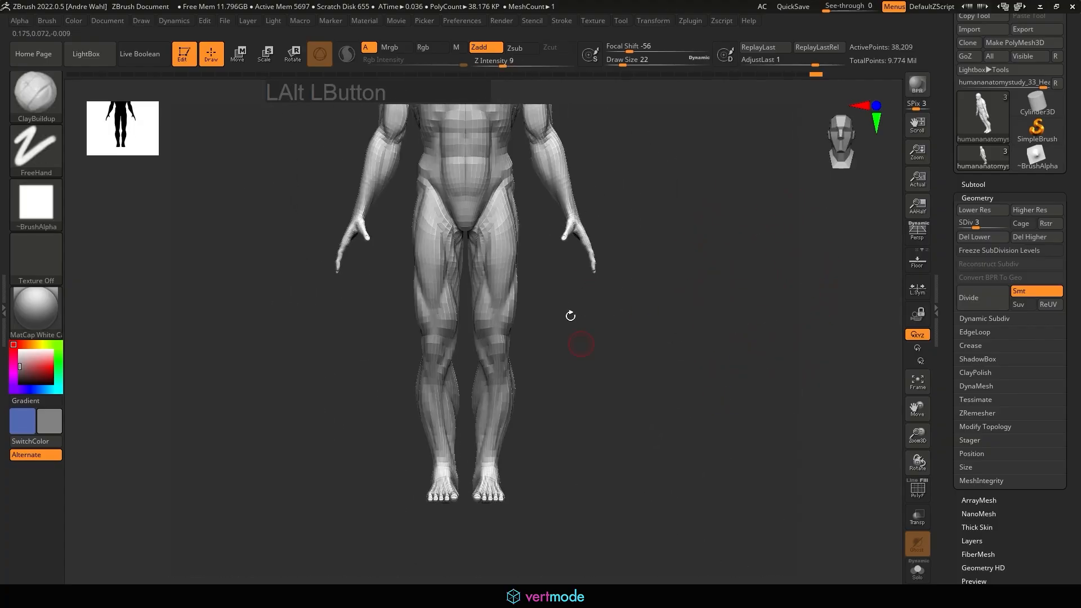
Step: Isolate the upper body and arms, lasso-mask the index finger's two outer segments, and invert the mask so only they stay editable
mouse_move(531, 209)
ctrl+shift+mouse_down()
mouse_move(526, 543)
mouse_move(369, 394)
mouse_move(409, 174)
ctrl+shift+mouse_up()
mouse_move(760, 307)
alt+mouse_down()
mouse_move(632, 364)
mouse_move(734, 472)
mouse_move(682, 479)
alt+mouse_up()
mouse_move(615, 399)
mouse_down()
mouse_move(635, 420)
mouse_move(748, 396)
mouse_move(687, 410)
mouse_up()
mouse_move(434, 298)
ctrl+mouse_down()
mouse_move(434, 394)
mouse_move(464, 418)
mouse_move(489, 301)
mouse_move(480, 279)
ctrl+mouse_up()
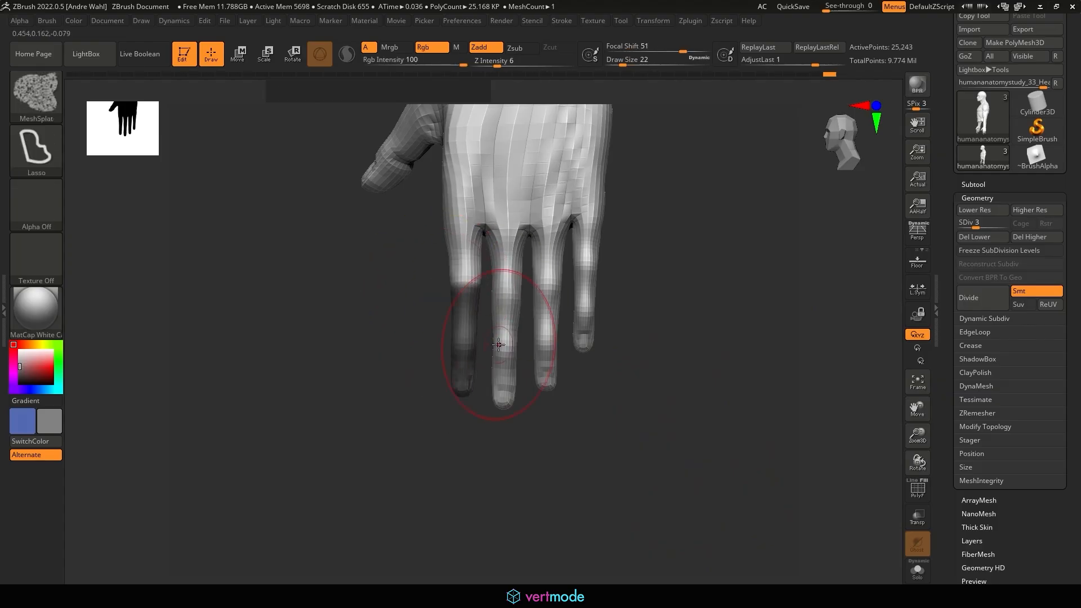
drag(572, 445, 666, 437)
ctrl+click(666, 436)
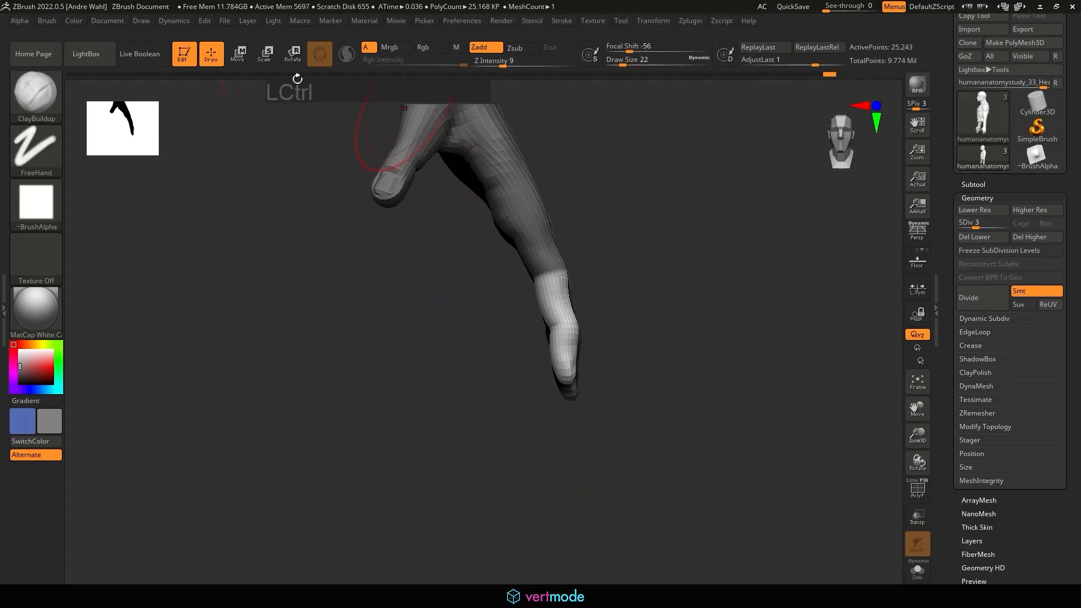
Step: Place the gizmo at the index finger's middle joint and rotate the two outer segments outward, then return to draw mode
key(w)
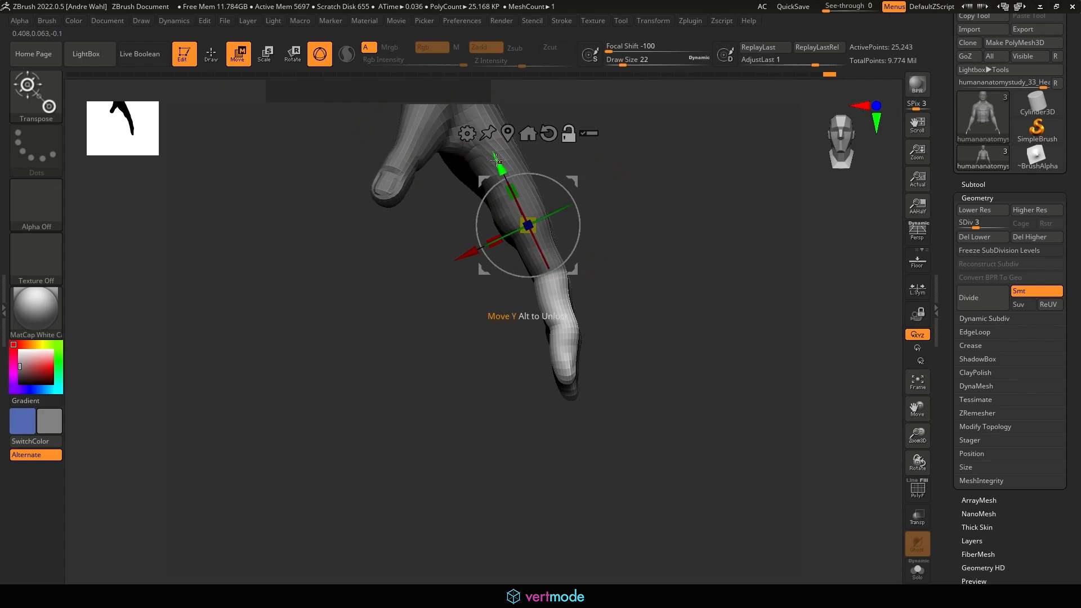
drag(496, 160, 641, 208)
ctrl+shift+click(643, 210)
alt+drag(690, 248, 638, 276)
key(ctrl+z)
drag(726, 303, 538, 131)
click(209, 58)
mouse_move(687, 282)
alt+mouse_down()
mouse_move(647, 224)
mouse_move(644, 248)
alt+mouse_up()
ctrl+drag(511, 221, 487, 224)
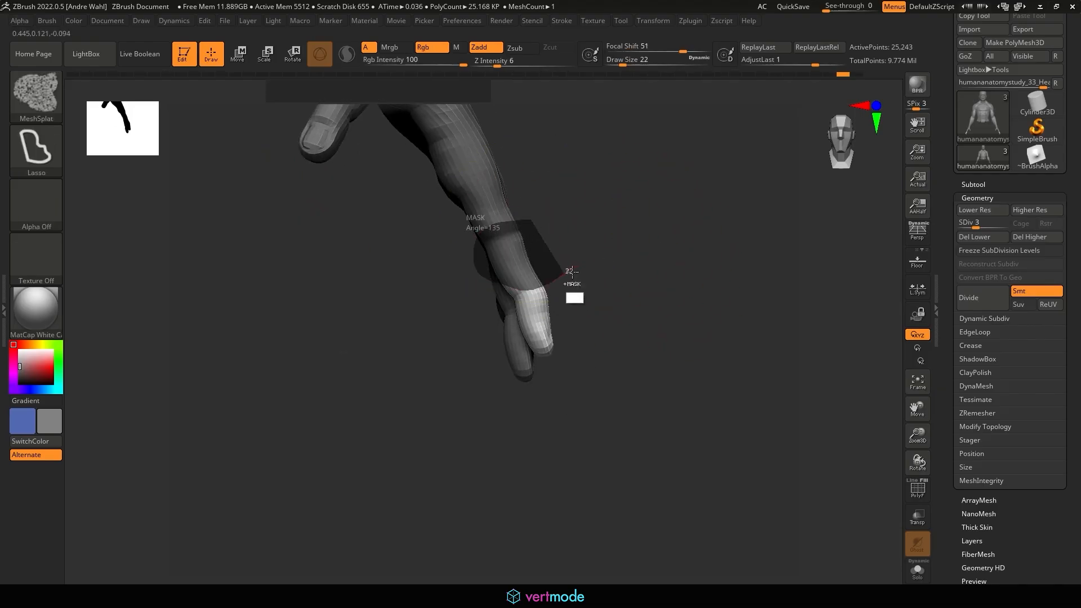
ctrl+drag(572, 270, 569, 273)
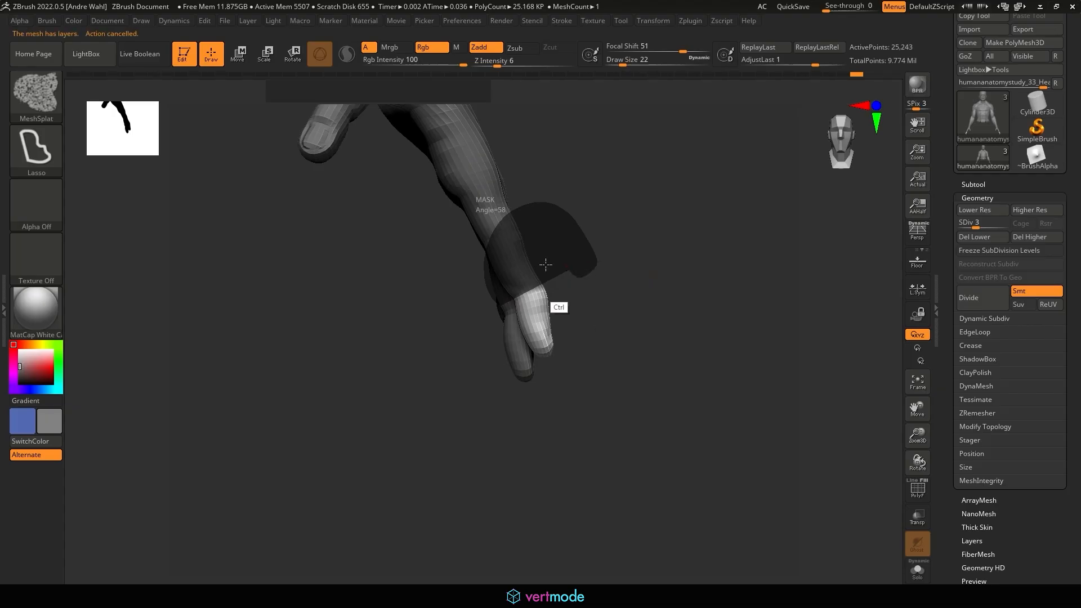
ctrl+drag(545, 264, 559, 257)
ctrl+click(601, 249)
key(ctrl+z)
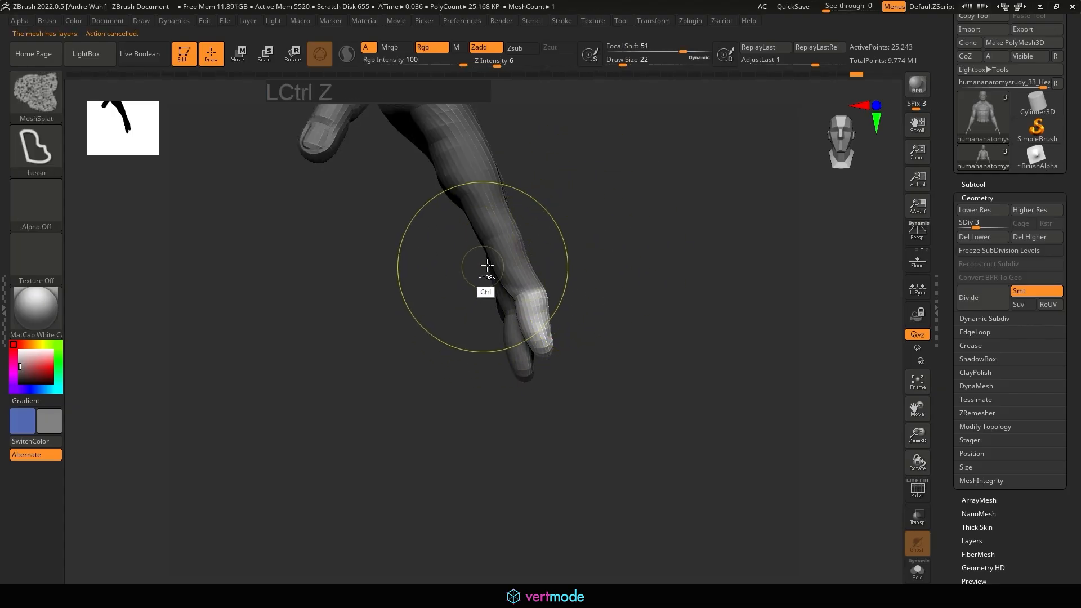
key(ctrl+z)
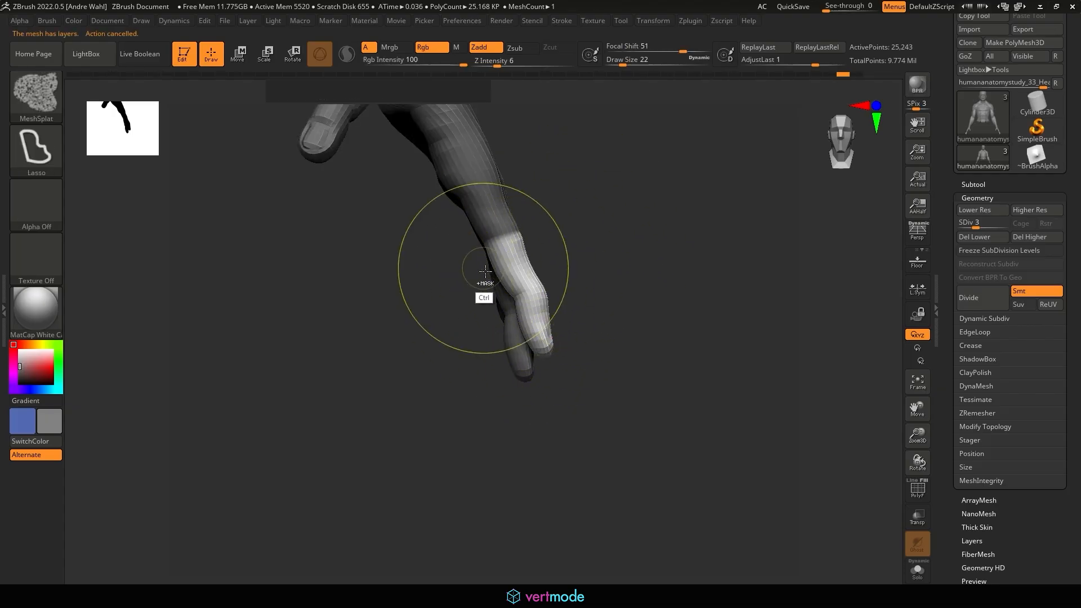
Step: Lasso-mask the index finger's middle segment so that only the fingertip segment stays editable
mouse_move(469, 296)
ctrl+mouse_down()
mouse_move(470, 209)
mouse_move(580, 271)
ctrl+mouse_up()
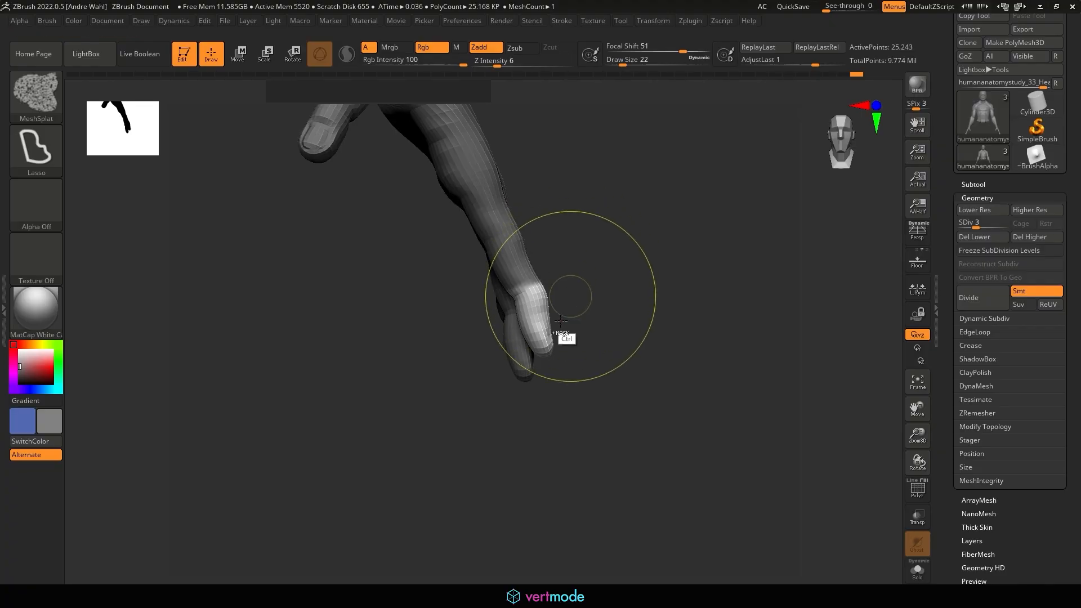
ctrl+drag(466, 314, 568, 236)
ctrl+drag(600, 274, 596, 271)
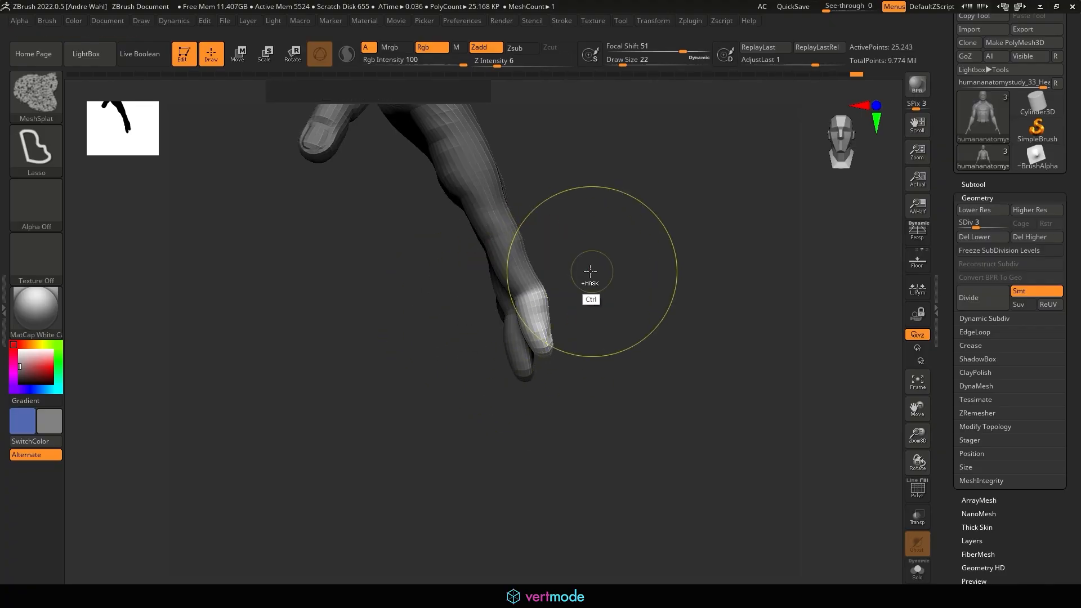
Step: Place the gizmo at the index finger's last joint and rotate the fingertip segment outward by about 9 degrees
click(239, 55)
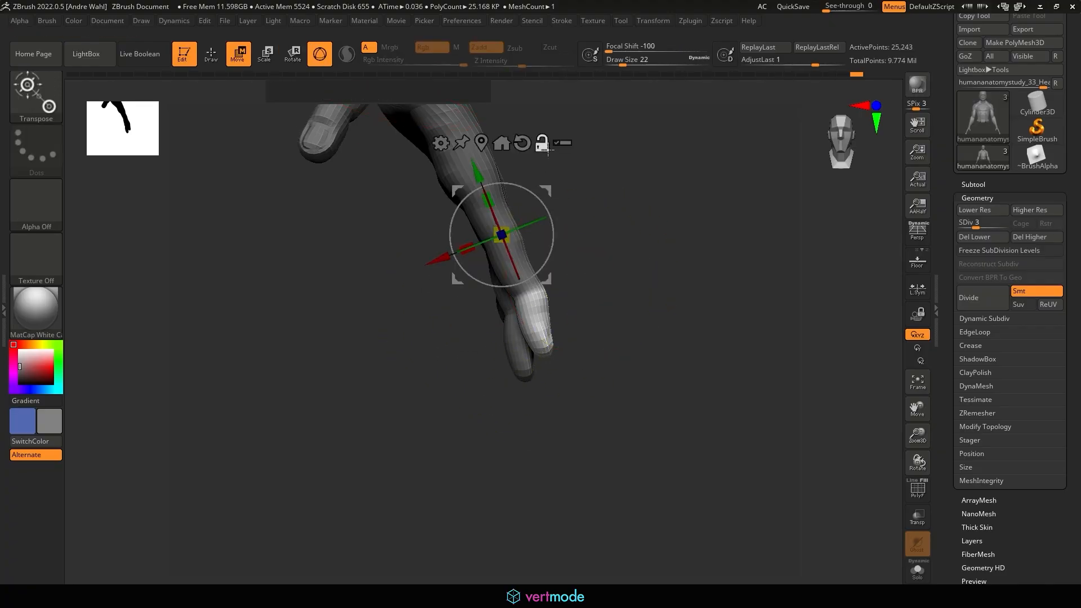
drag(502, 195, 520, 250)
key(ctrl+z)
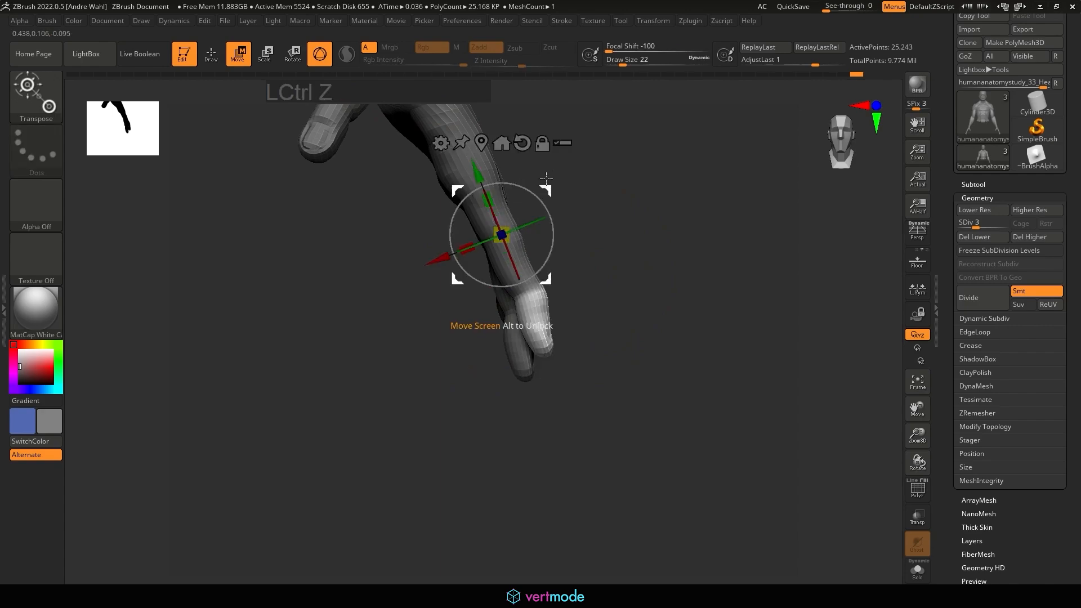
drag(490, 177, 495, 230)
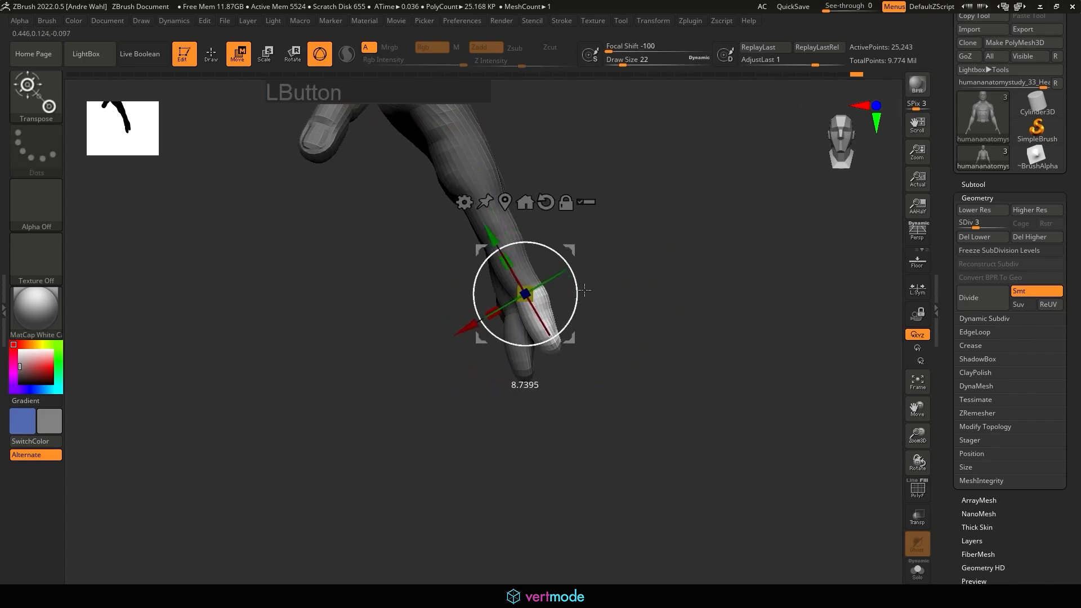
Step: Return to draw mode, clear the mask, and unhide the full figure to check the straightened index finger from several angles
click(214, 62)
mouse_move(651, 238)
ctrl+mouse_down()
mouse_move(684, 262)
mouse_move(657, 223)
ctrl+mouse_up()
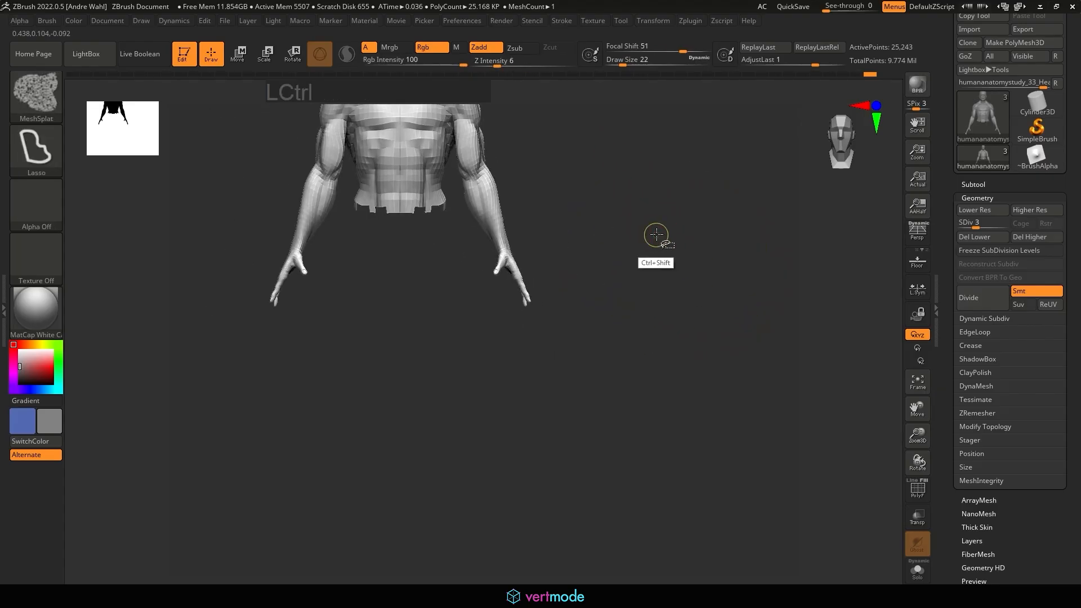
ctrl+shift+click(656, 236)
alt+drag(653, 304, 675, 368)
drag(674, 282, 764, 198)
drag(712, 244, 750, 304)
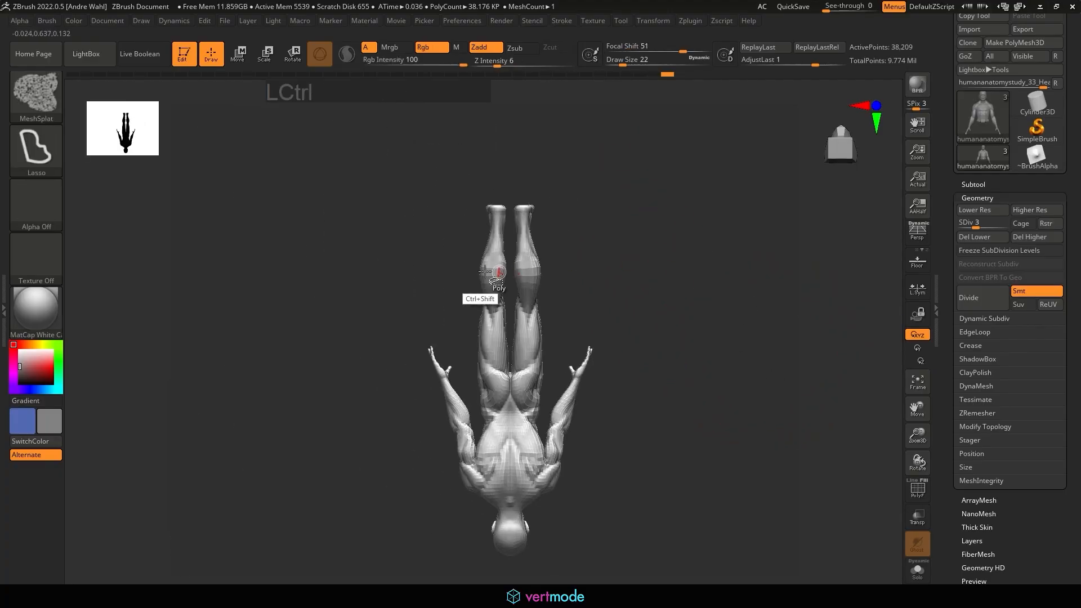
mouse_move(485, 272)
ctrl+shift+mouse_down()
mouse_move(577, 207)
mouse_move(557, 352)
mouse_move(514, 402)
mouse_move(484, 414)
ctrl+shift+mouse_up()
drag(644, 430, 642, 422)
key(ctrl+z)
Step: Hide the legs so that only the upper body and arms stay shown, with the back of the hand in view
shift+drag(656, 377, 718, 403)
mouse_move(557, 378)
ctrl+alt+shift+mouse_down()
mouse_move(527, 422)
mouse_move(485, 411)
ctrl+alt+shift+mouse_up()
mouse_move(627, 434)
mouse_down()
mouse_move(769, 472)
mouse_move(704, 340)
mouse_move(675, 376)
mouse_up()
Step: Lasso-mask the entire middle finger up to its knuckle and invert the mask so that only this finger stays editable
ctrl+drag(574, 232, 565, 266)
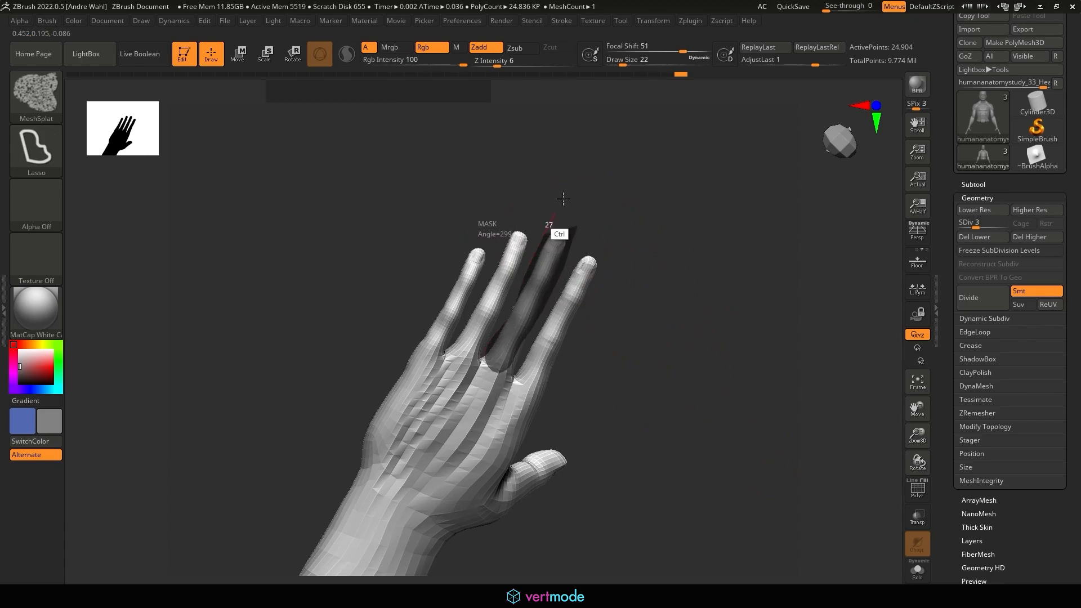
ctrl+drag(563, 199, 537, 238)
ctrl+drag(501, 307, 502, 305)
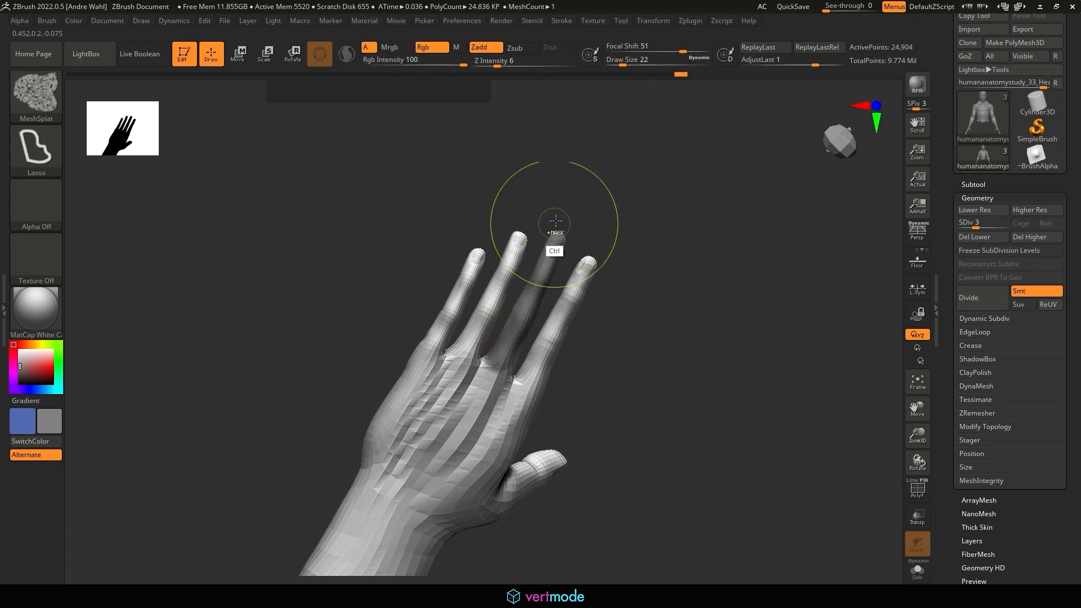
key(ctrl+z)
drag(628, 276, 642, 284)
ctrl+click(689, 343)
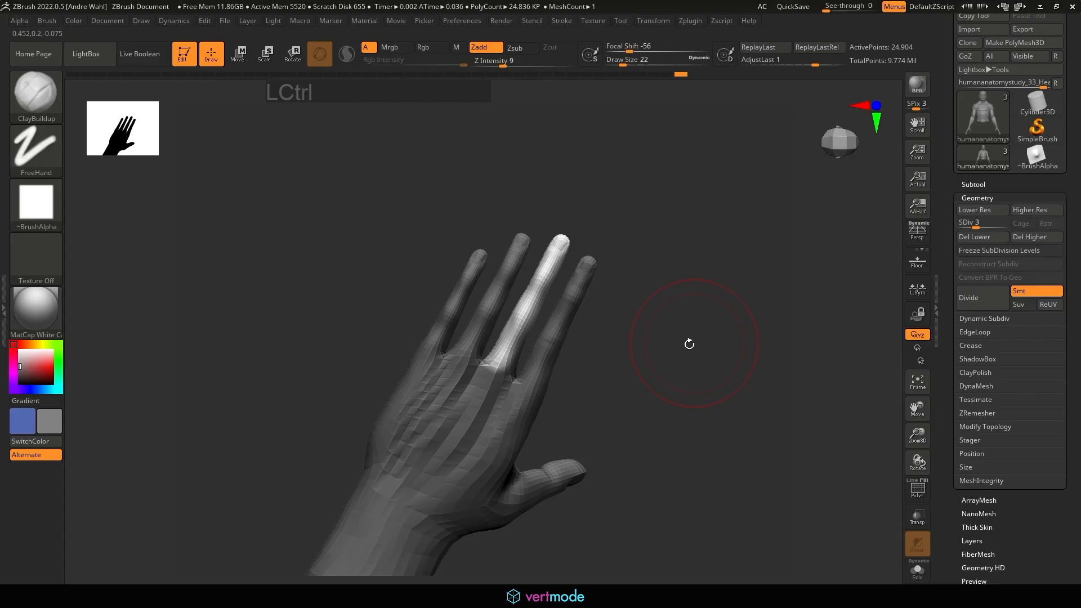
ctrl+click(652, 290)
ctrl+drag(581, 234, 562, 281)
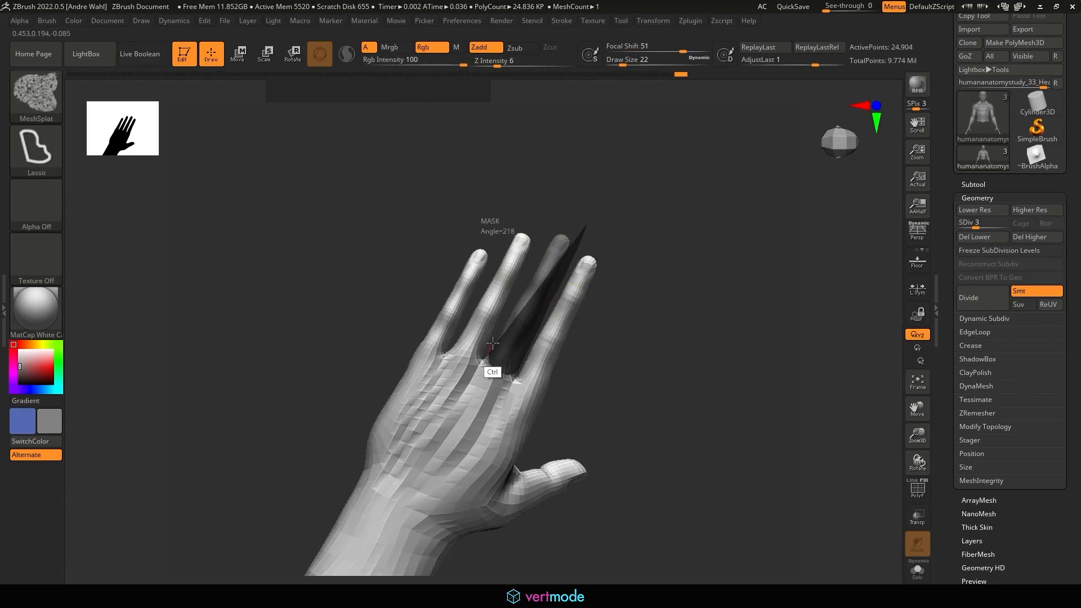
ctrl+drag(514, 304, 566, 225)
ctrl+click(699, 328)
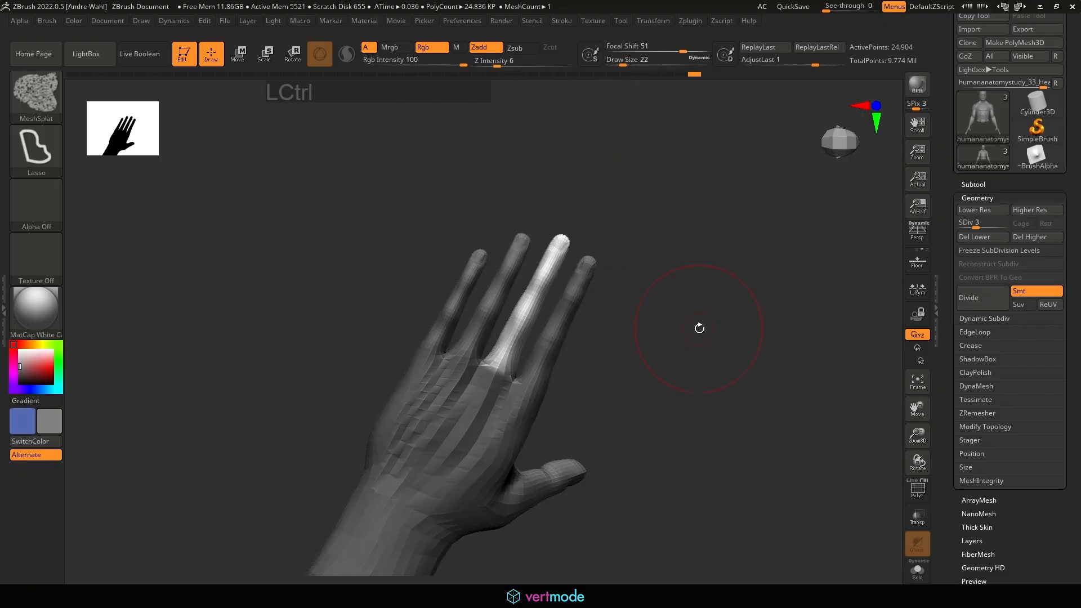
Step: Lasso-mask the base segment of the middle finger from the back of the hand
mouse_move(699, 328)
mouse_down()
mouse_move(645, 275)
mouse_move(735, 316)
mouse_move(737, 343)
mouse_up()
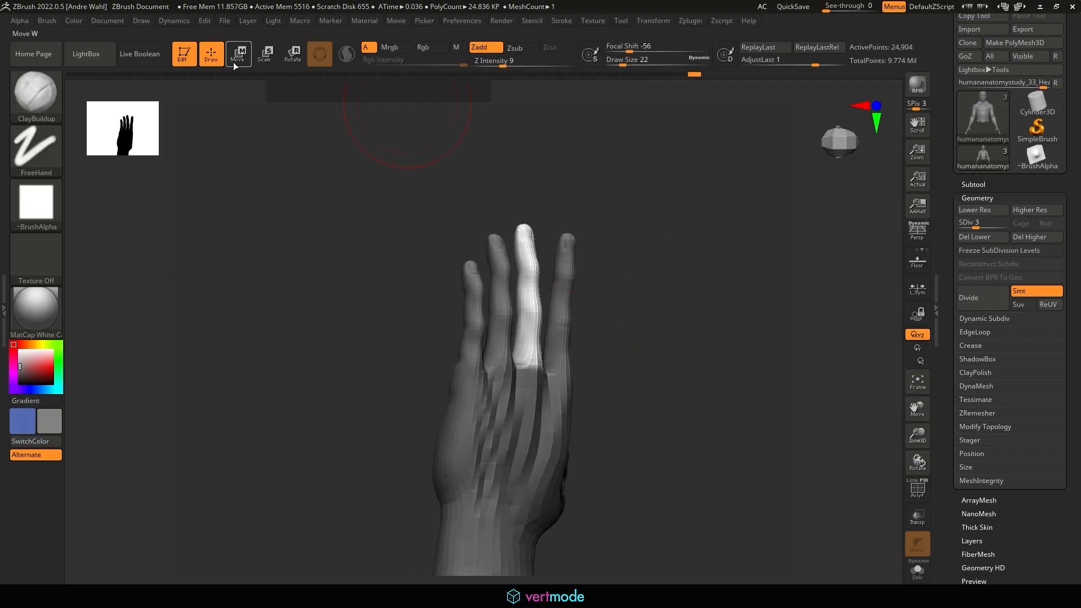
alt+drag(637, 287, 615, 314)
key(ctrl)
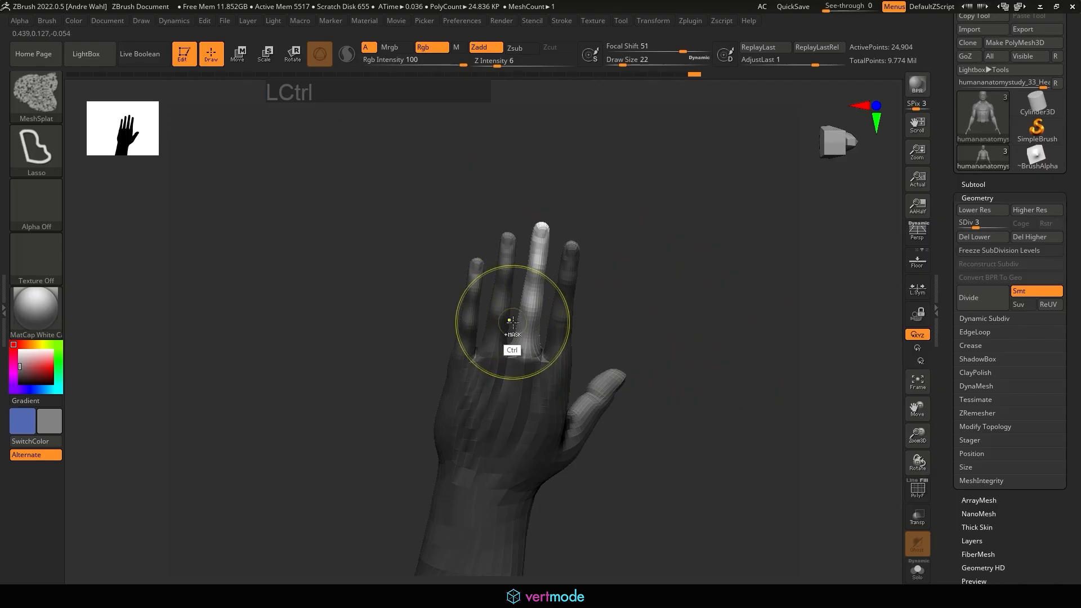
mouse_move(578, 333)
ctrl+mouse_down()
mouse_move(410, 337)
mouse_move(417, 343)
ctrl+mouse_up()
key(ctrl+z)
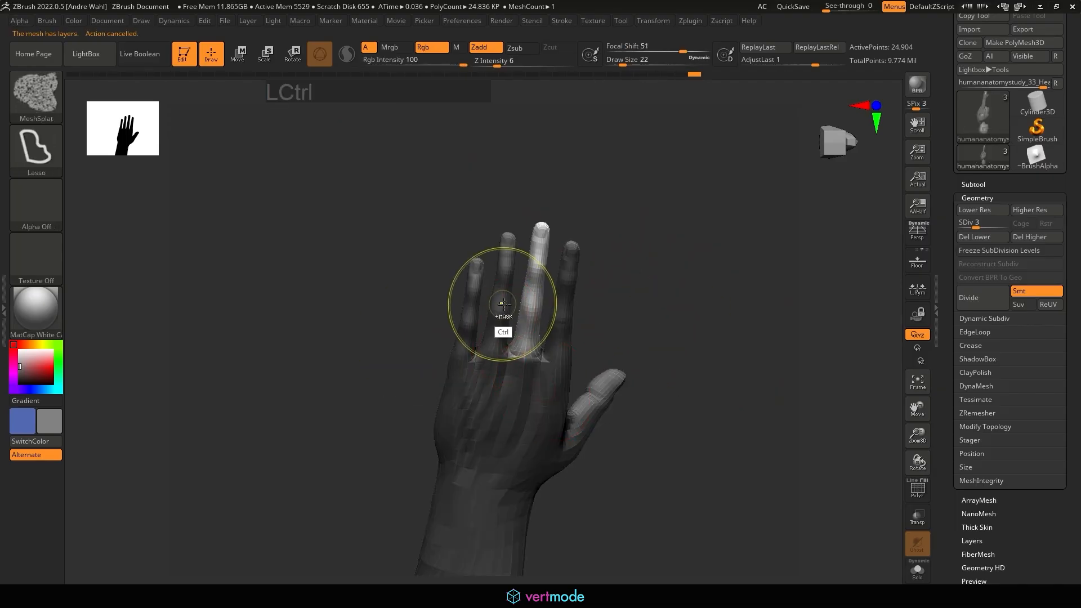
ctrl+drag(444, 319, 445, 322)
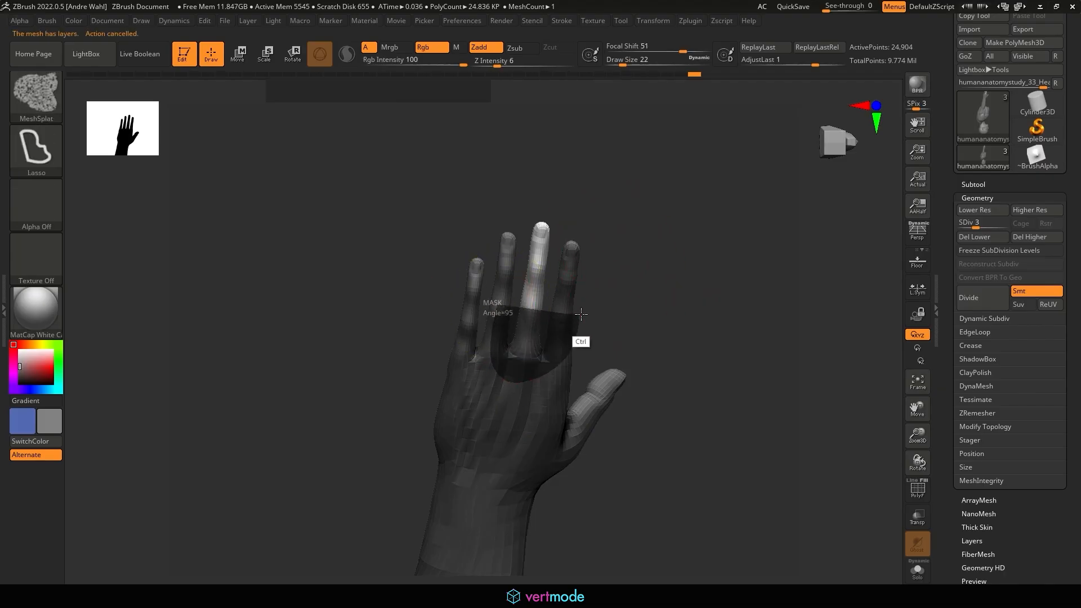
ctrl+drag(579, 314, 583, 312)
Step: Extend the mask over the middle finger's base segment from the palm and thumb side, leaving only the outer segments editable
mouse_move(625, 270)
mouse_down()
mouse_move(603, 280)
mouse_move(645, 259)
mouse_move(645, 308)
mouse_move(701, 354)
mouse_move(551, 322)
mouse_up()
ctrl+drag(503, 381, 396, 344)
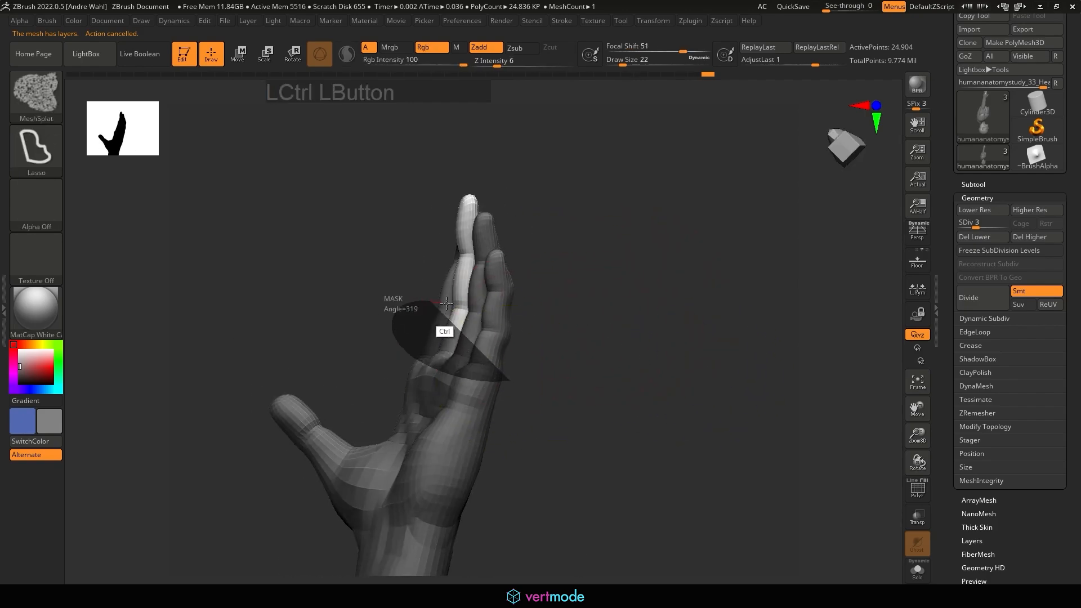
ctrl+drag(446, 303, 509, 338)
mouse_move(586, 340)
mouse_down()
mouse_move(657, 364)
mouse_move(582, 353)
mouse_move(694, 359)
mouse_up()
key(ctrl+z)
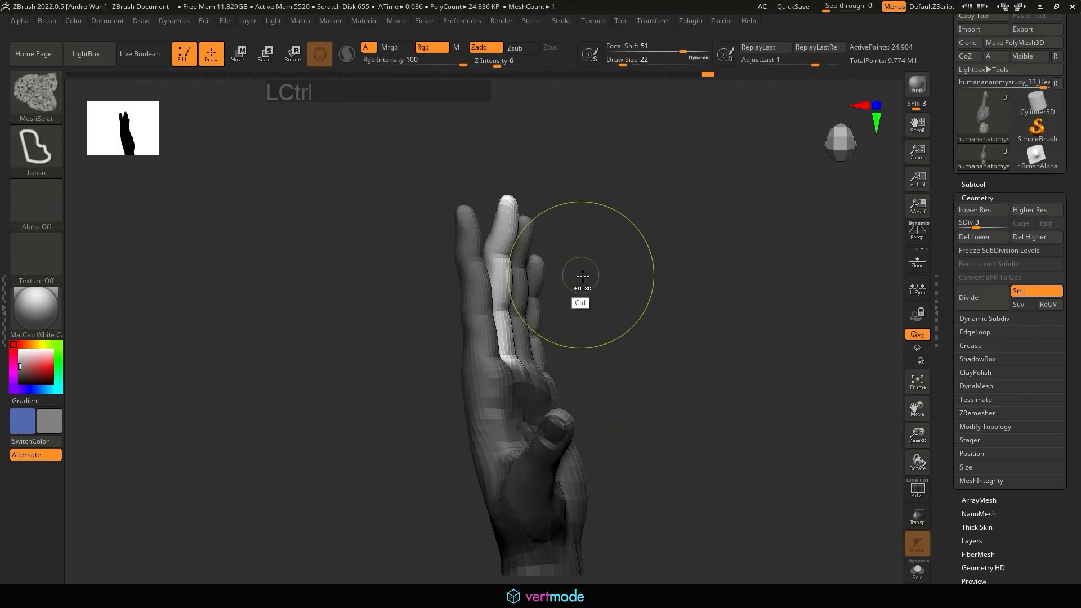
drag(610, 287, 577, 257)
mouse_move(480, 377)
ctrl+mouse_down()
mouse_move(553, 283)
mouse_move(551, 264)
ctrl+mouse_up()
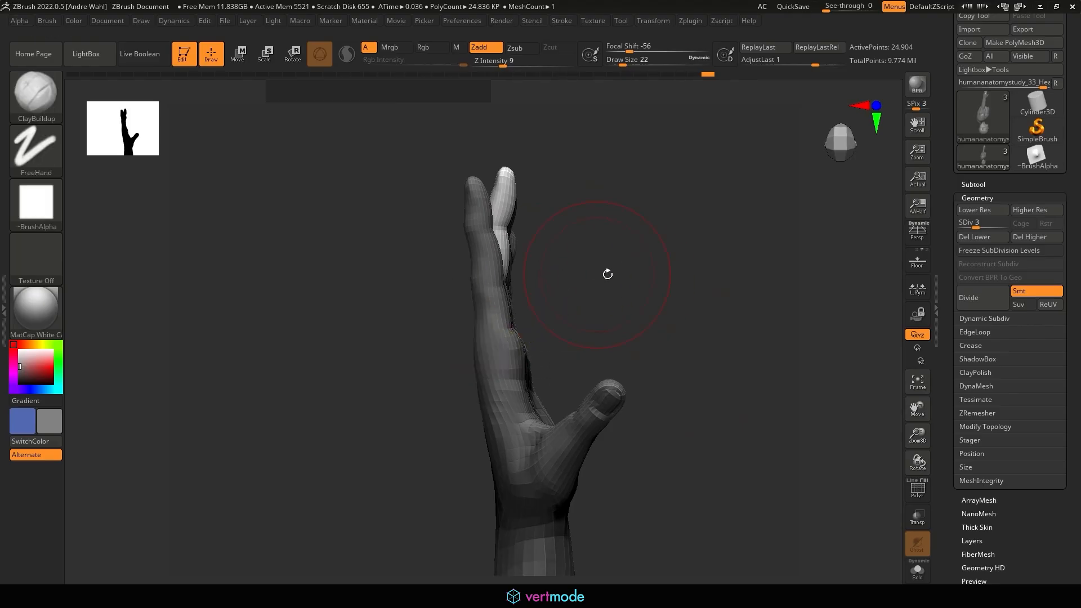
Step: Switch to the move gizmo and reset it to the mesh center with its axes aligned to the world
click(228, 56)
click(505, 242)
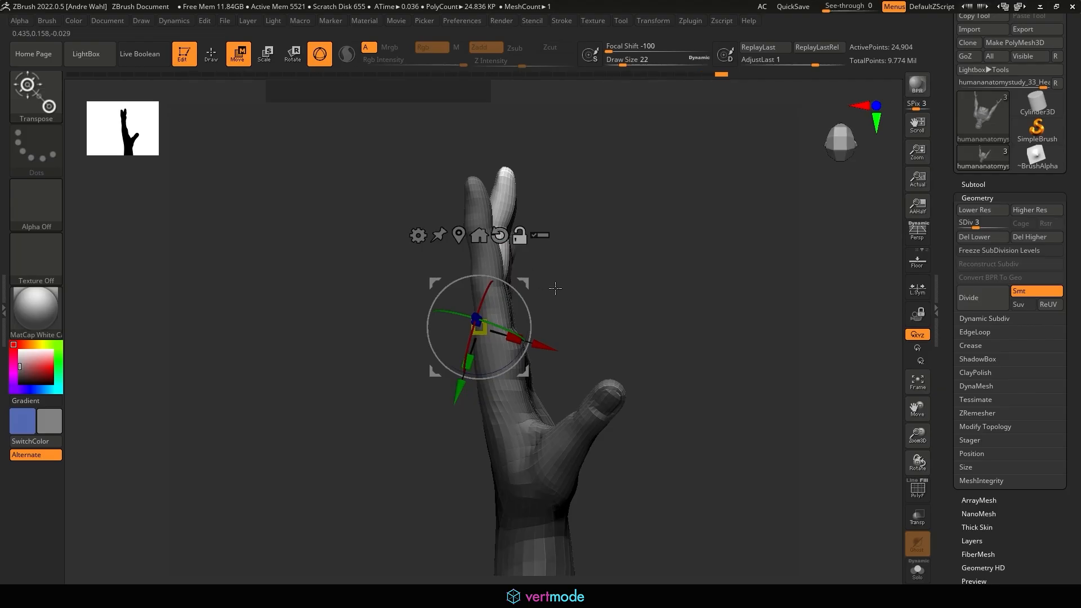
drag(554, 288, 581, 212)
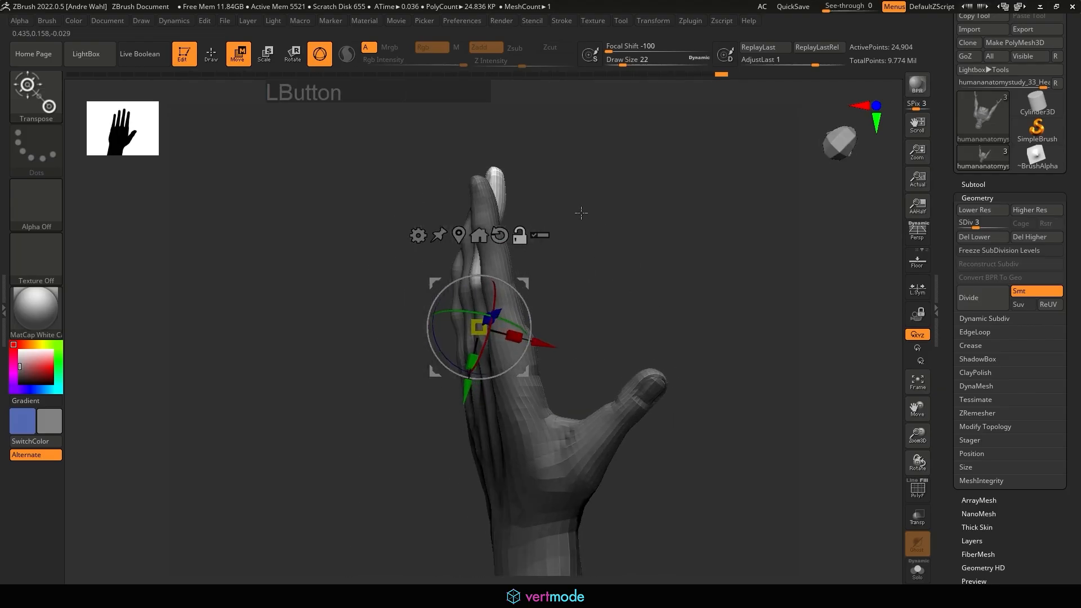
key(ctrl+z)
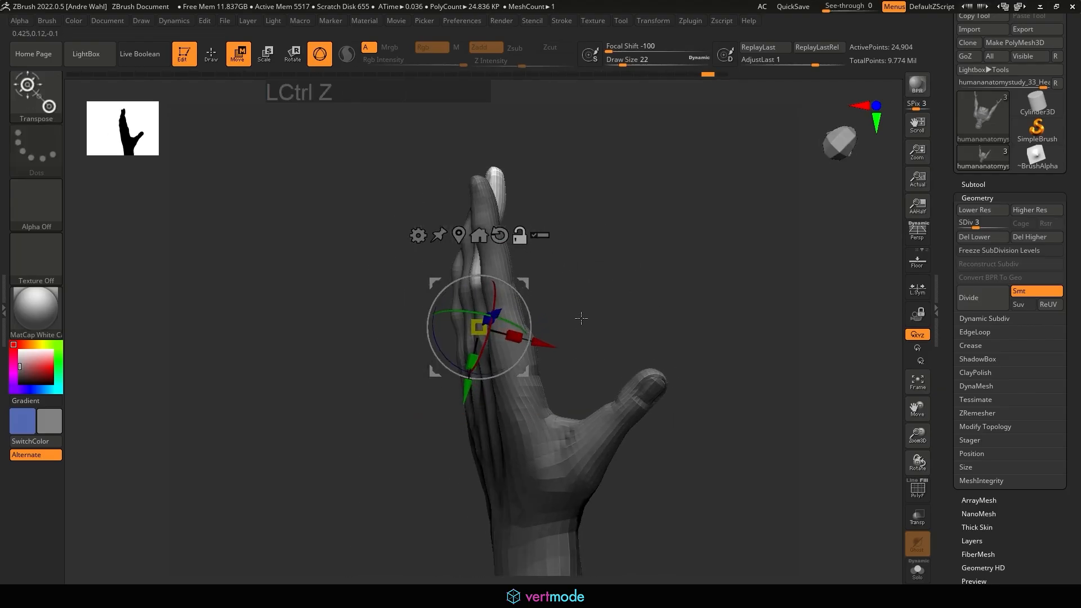
alt+drag(554, 310, 632, 242)
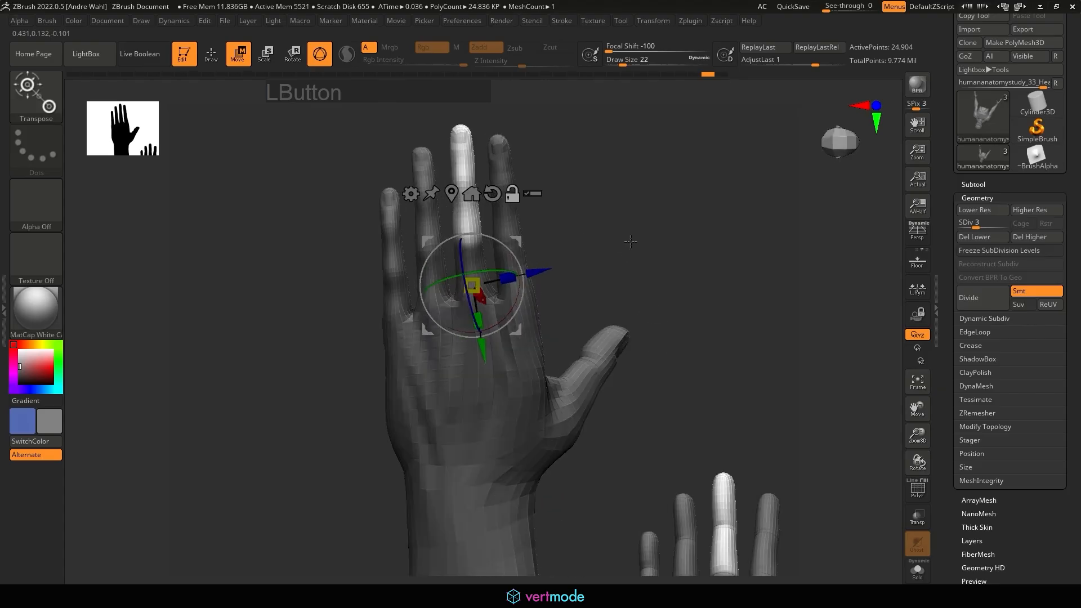
click(480, 196)
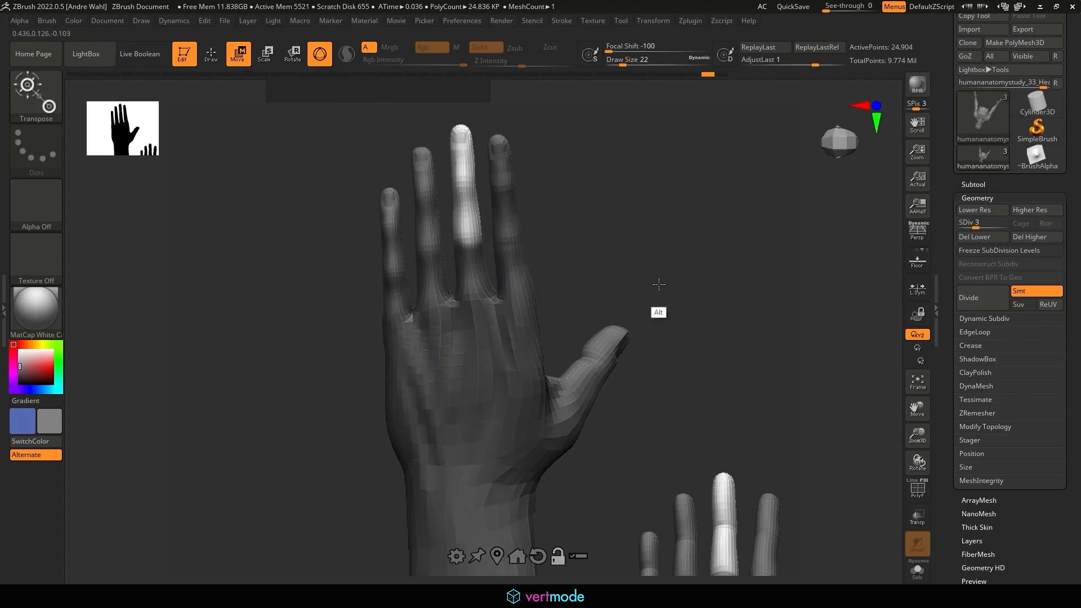
drag(658, 282, 456, 281)
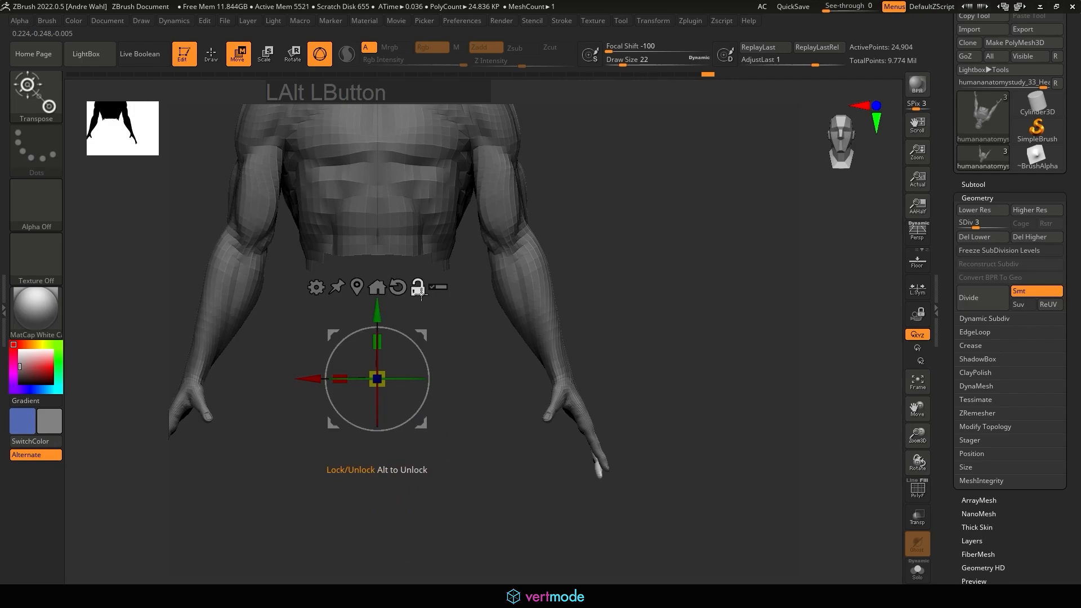
Step: Move the unlocked gizmo along its axes from the torso to the middle finger's middle joint
drag(299, 376, 510, 377)
drag(588, 311, 589, 376)
alt+drag(663, 366, 723, 226)
shift+drag(741, 314, 544, 297)
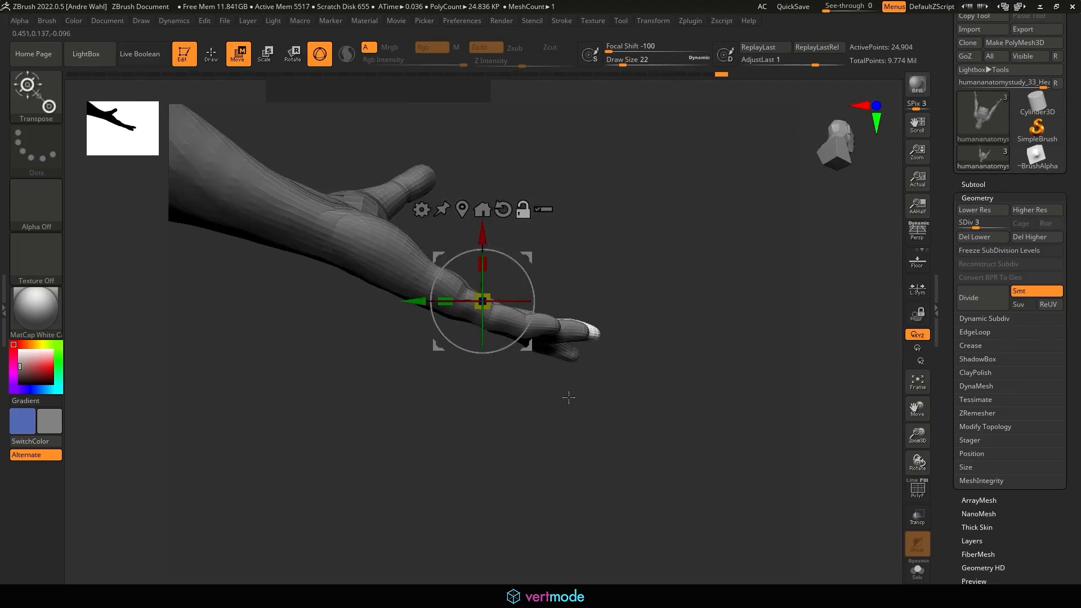
drag(569, 397, 645, 305)
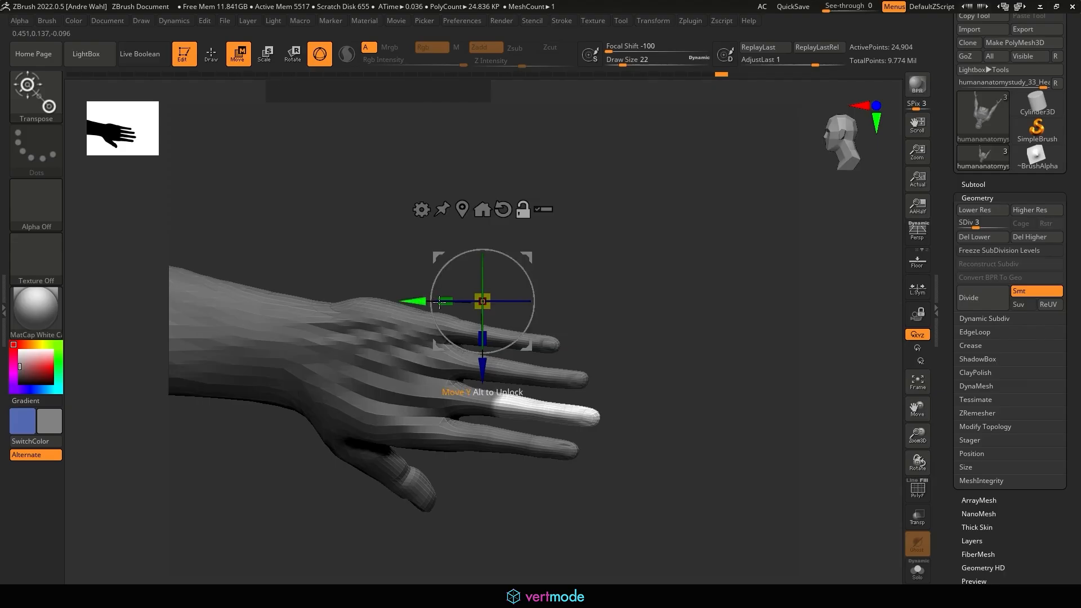
drag(439, 301, 483, 300)
drag(516, 368, 484, 470)
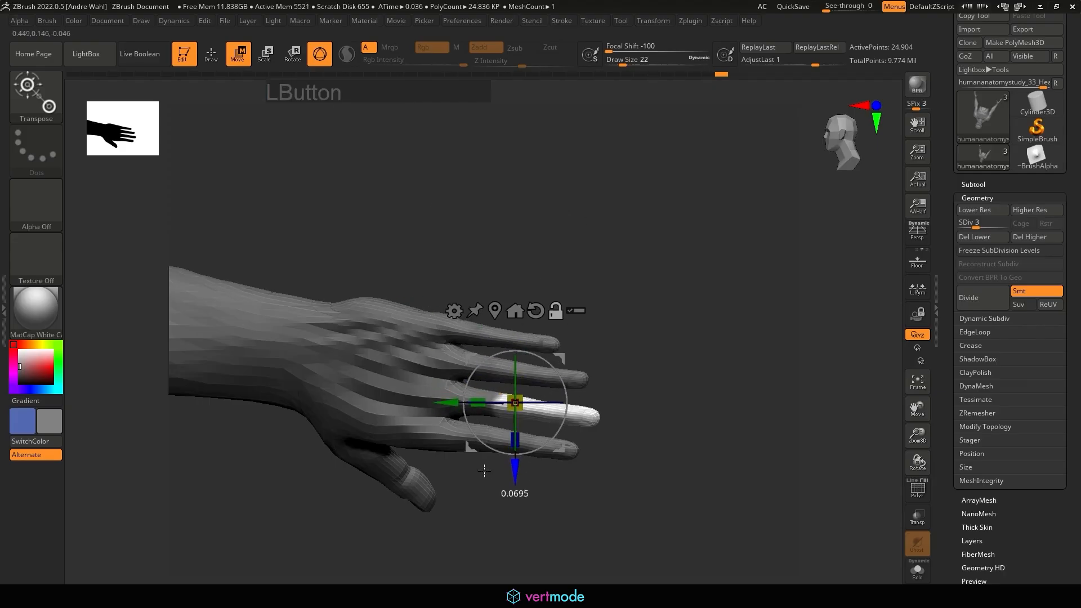
Step: Fit the gizmo's position and angle to the middle finger's middle joint and rotate the outer segments in line with the base segment
drag(444, 404, 435, 404)
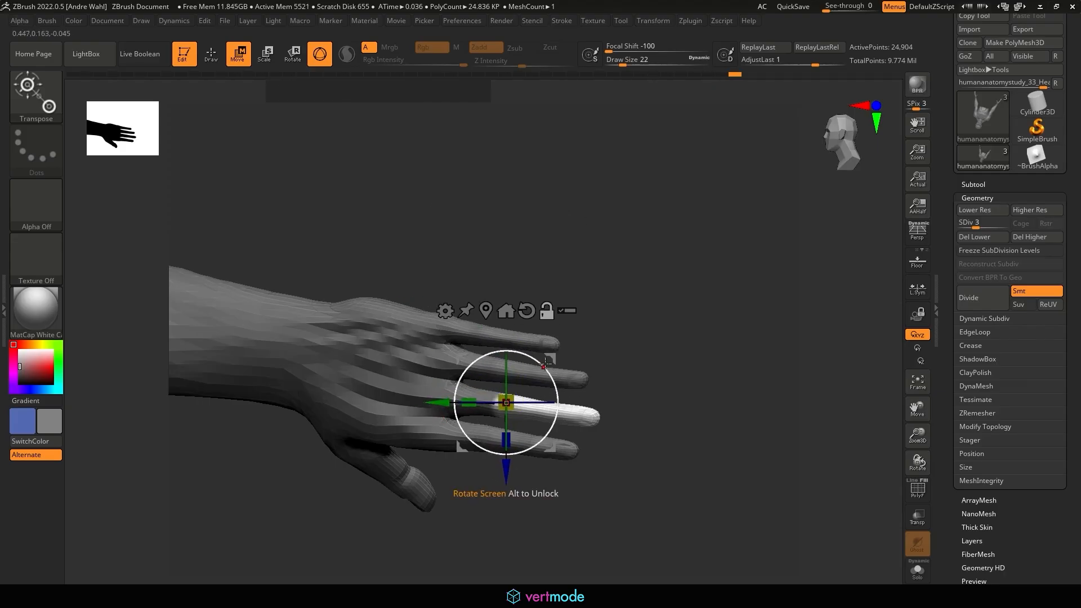
drag(545, 364, 556, 371)
drag(614, 285, 666, 245)
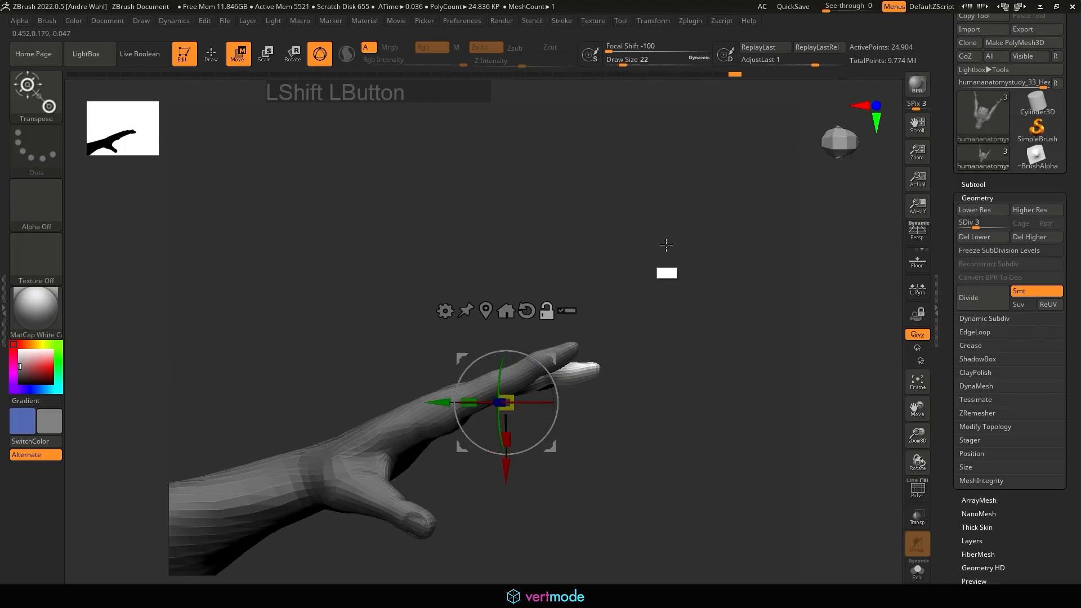
drag(504, 468, 619, 478)
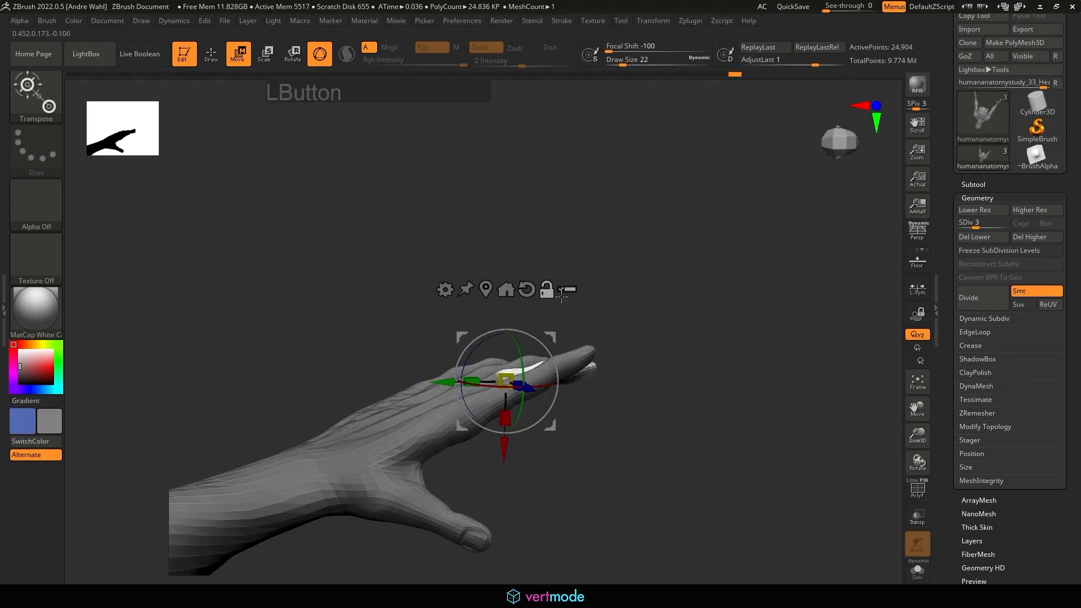
shift+drag(641, 363, 536, 345)
mouse_move(606, 307)
mouse_down()
mouse_move(611, 340)
mouse_move(635, 340)
mouse_move(626, 311)
mouse_up()
alt+drag(647, 360, 684, 436)
drag(516, 442, 519, 442)
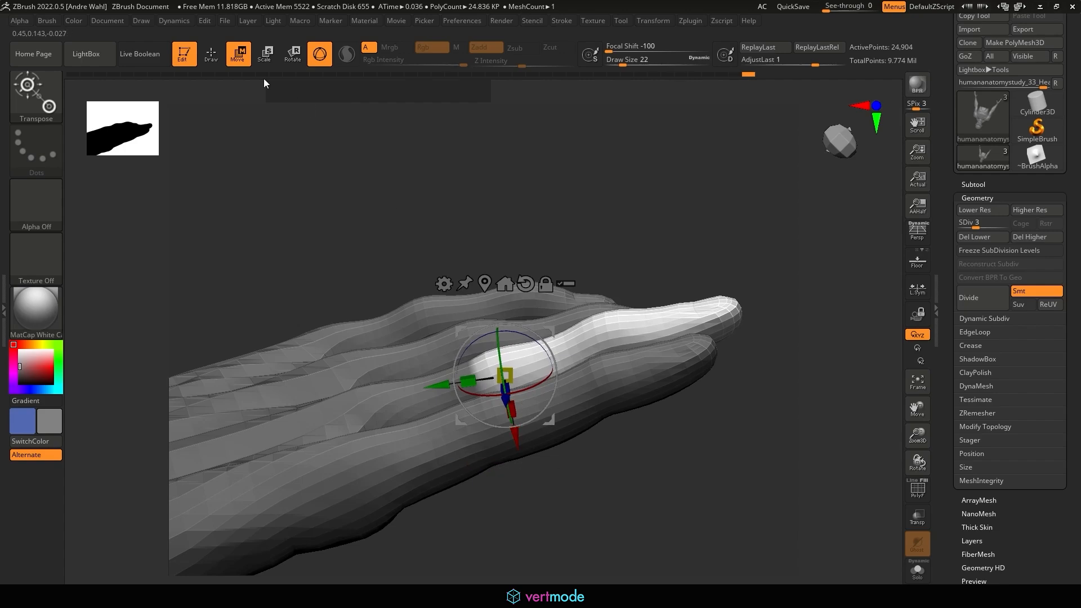
Step: Lasso-mask the middle finger's middle segment so that only its fingertip segment stays editable
click(215, 58)
alt+drag(732, 457, 648, 406)
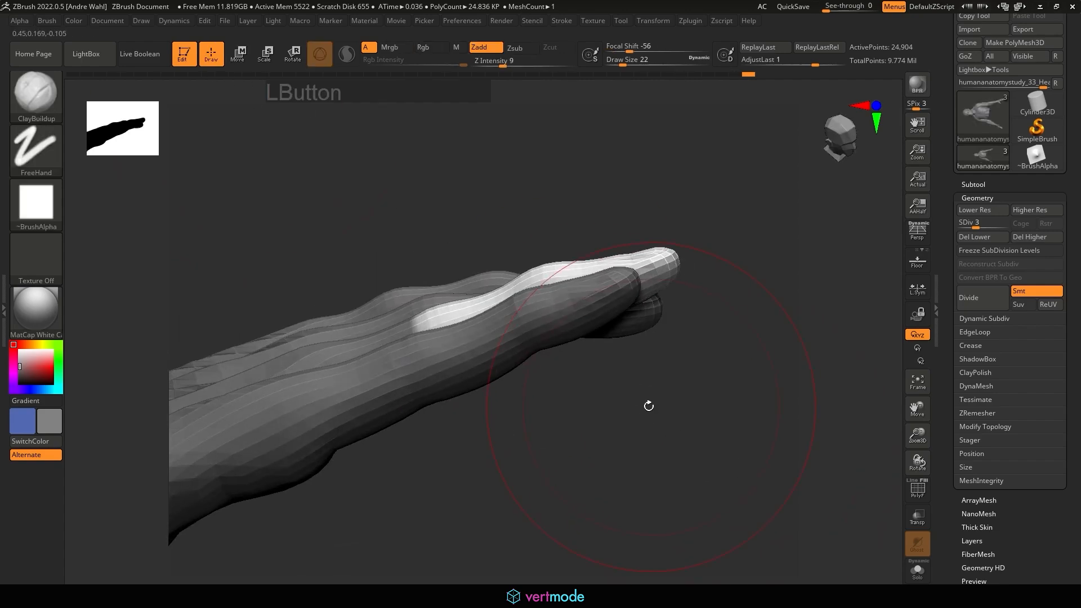
mouse_move(422, 441)
ctrl+mouse_down()
mouse_move(394, 243)
mouse_move(537, 320)
mouse_move(591, 511)
mouse_move(550, 415)
ctrl+mouse_up()
mouse_move(383, 253)
ctrl+mouse_down()
mouse_move(434, 385)
mouse_move(563, 358)
mouse_move(508, 213)
mouse_move(509, 224)
ctrl+mouse_up()
Step: Place the gizmo at the middle finger's last joint and rotate the fingertip to straighten it
click(237, 61)
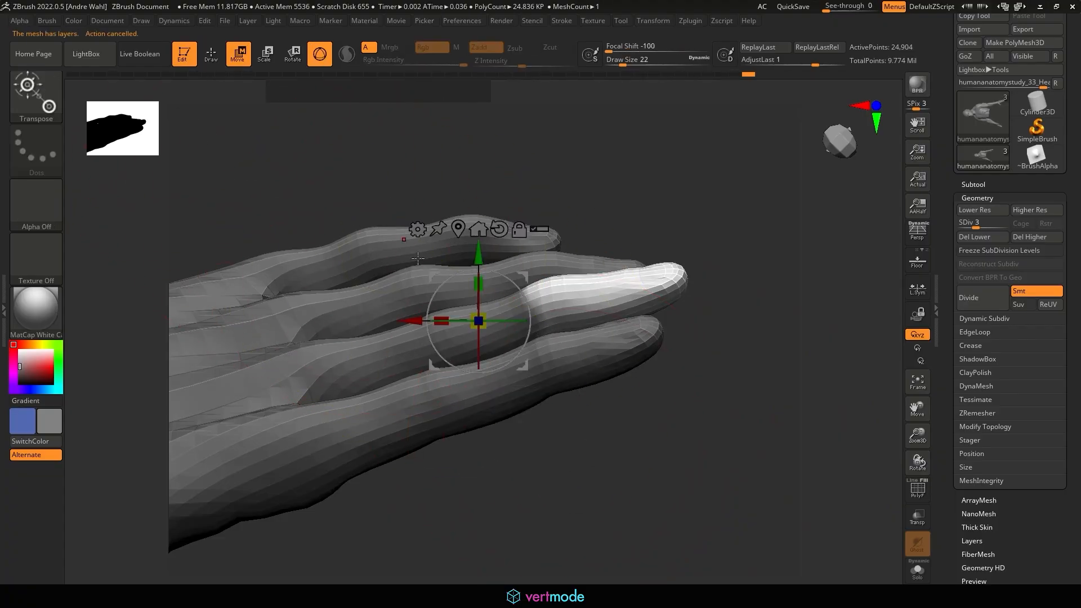
drag(412, 323, 473, 323)
drag(664, 398, 656, 190)
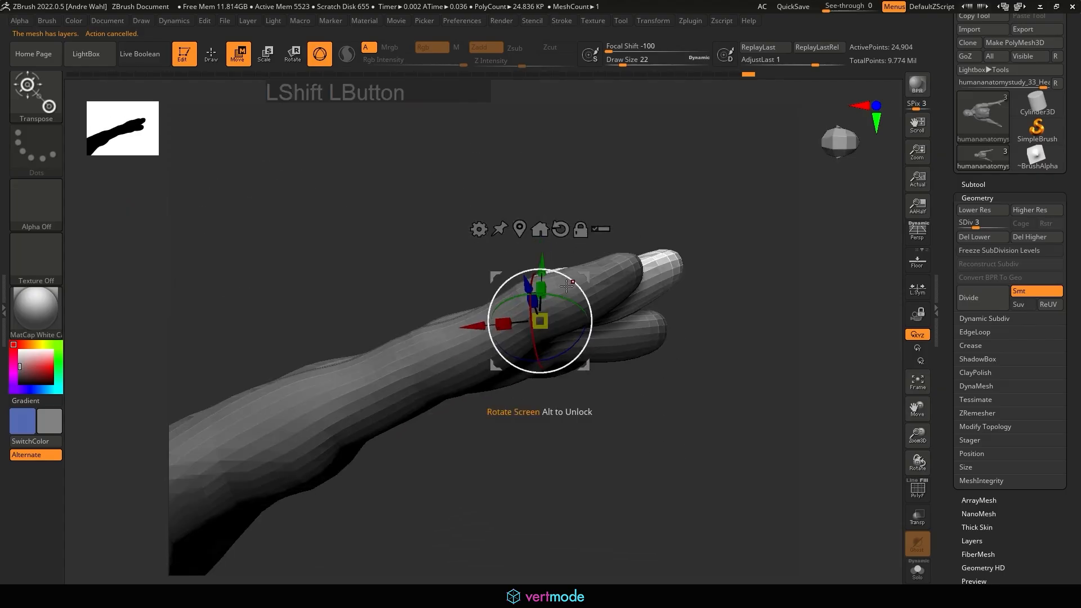
drag(582, 290, 581, 283)
Step: Clear the mask and lasso-mask the ring finger's outer segments from the back of the hand
click(210, 56)
mouse_move(608, 169)
mouse_down()
mouse_move(632, 200)
mouse_move(658, 302)
mouse_move(670, 449)
mouse_move(661, 427)
mouse_move(685, 352)
mouse_move(690, 179)
mouse_move(692, 251)
mouse_move(705, 238)
mouse_move(726, 370)
mouse_move(710, 306)
mouse_move(702, 415)
mouse_move(711, 234)
mouse_move(651, 225)
mouse_move(670, 234)
mouse_up()
shift+drag(593, 238, 635, 214)
ctrl+drag(618, 253, 633, 284)
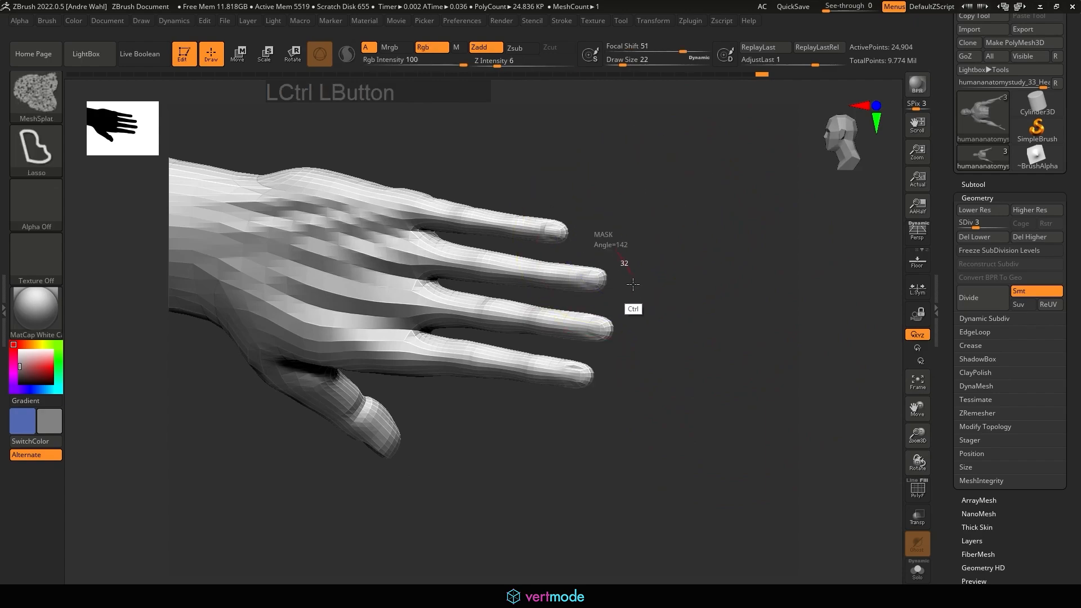
ctrl+drag(484, 239, 485, 240)
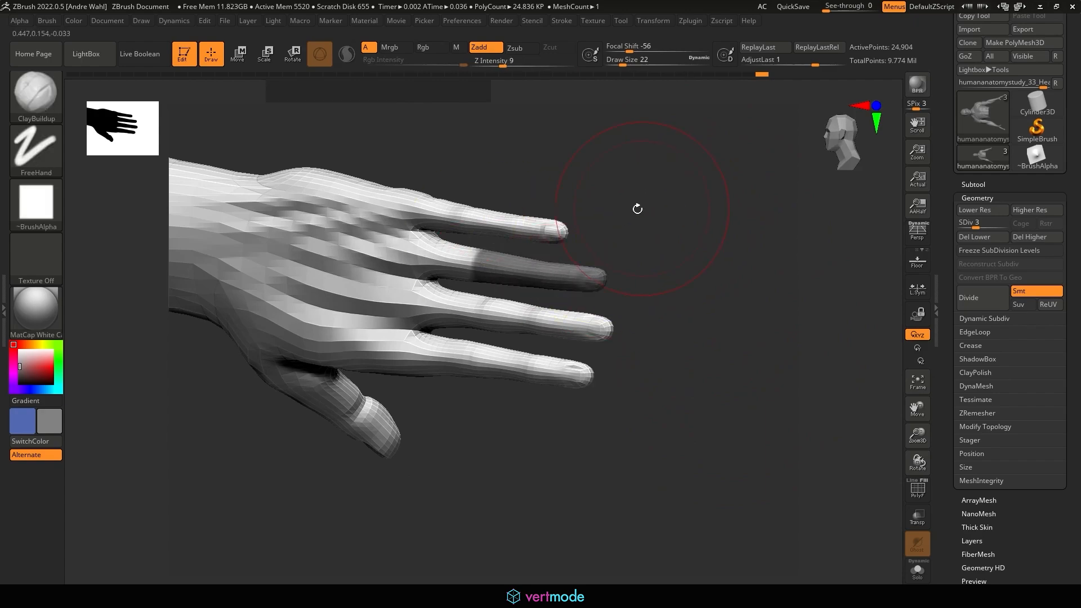
Step: Invert the mask and extend it over the ring finger's base segment from the palm side
mouse_move(634, 208)
mouse_down()
mouse_move(687, 248)
mouse_move(647, 245)
mouse_move(658, 176)
mouse_move(719, 261)
mouse_move(710, 224)
mouse_move(731, 270)
mouse_move(712, 181)
mouse_move(707, 219)
mouse_move(717, 210)
mouse_move(642, 294)
mouse_up()
mouse_move(634, 370)
ctrl+mouse_down()
mouse_move(586, 284)
mouse_move(672, 304)
mouse_move(669, 324)
ctrl+mouse_up()
ctrl+drag(594, 388, 516, 332)
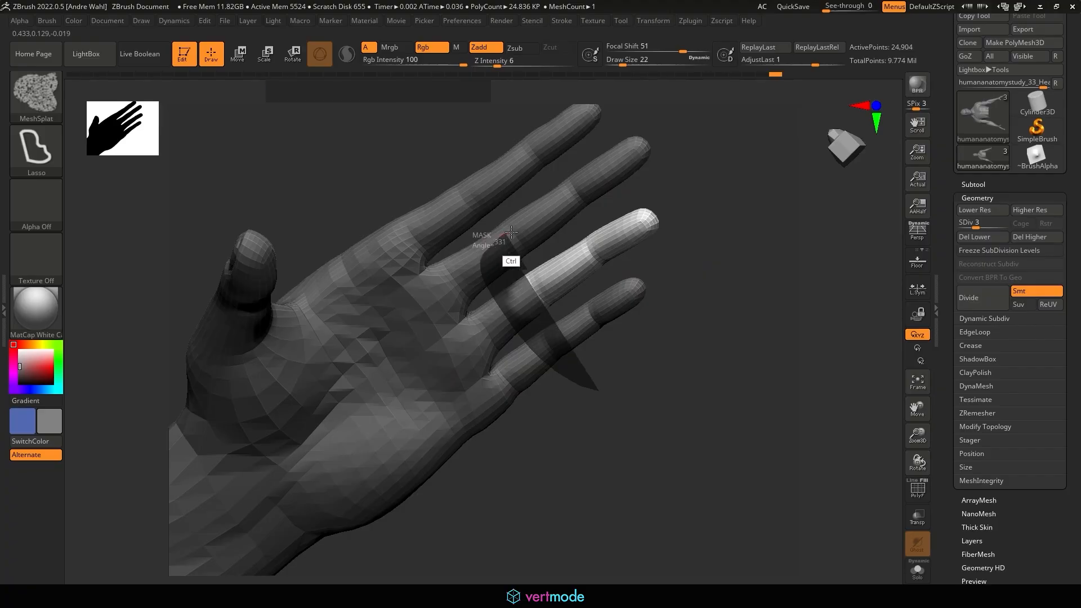
mouse_move(510, 231)
ctrl+mouse_down()
mouse_move(646, 405)
mouse_move(639, 475)
mouse_move(617, 386)
mouse_move(462, 189)
ctrl+mouse_up()
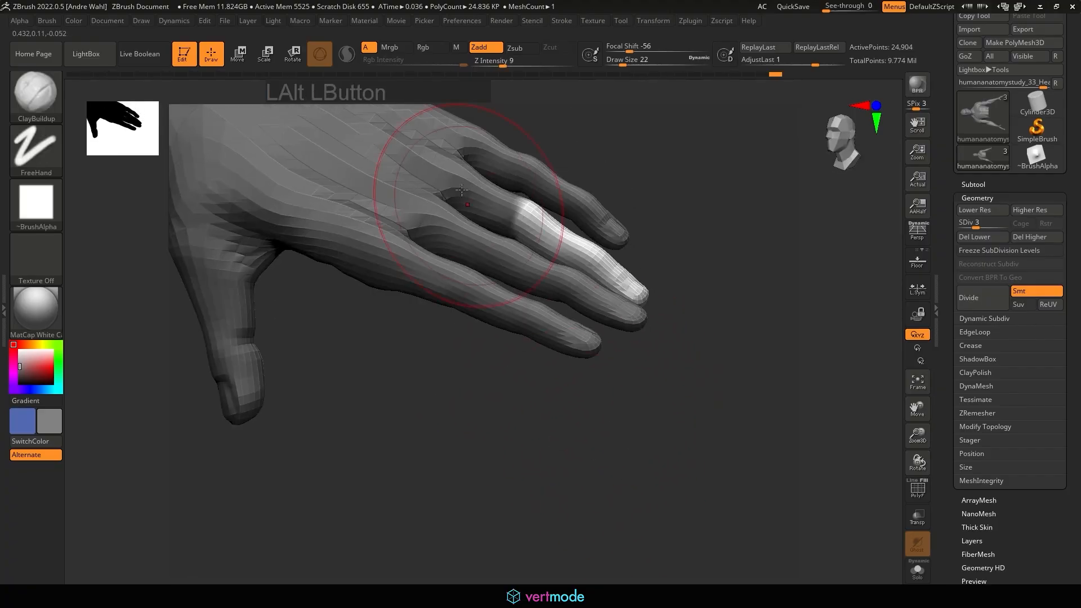
Step: Move the unlocked gizmo to the ring finger's middle joint and rotate the outer segments up to straighten the finger
click(238, 55)
drag(665, 182, 684, 298)
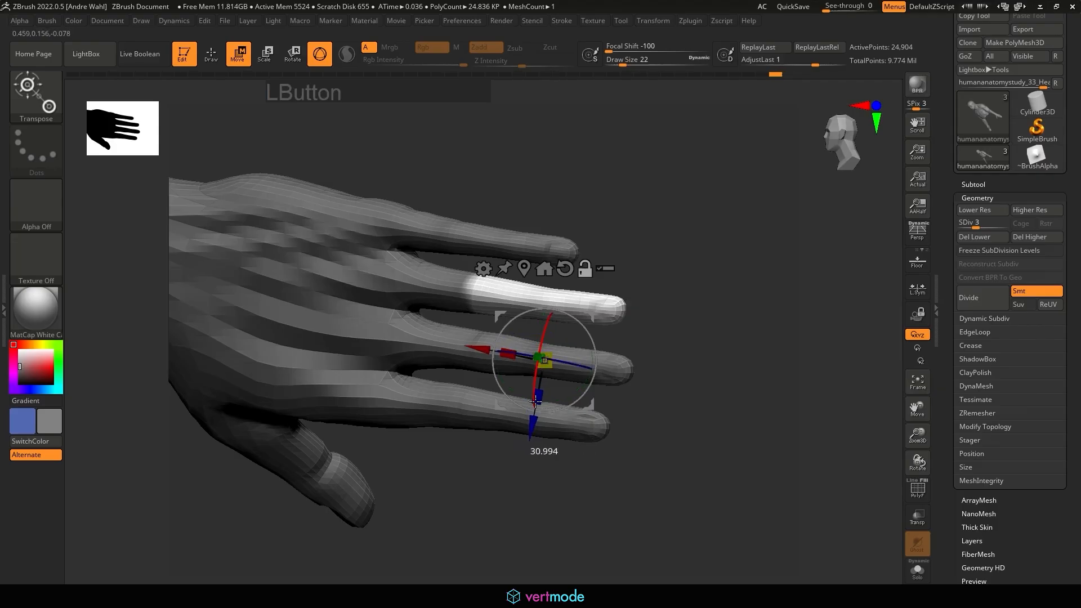
drag(532, 425, 539, 372)
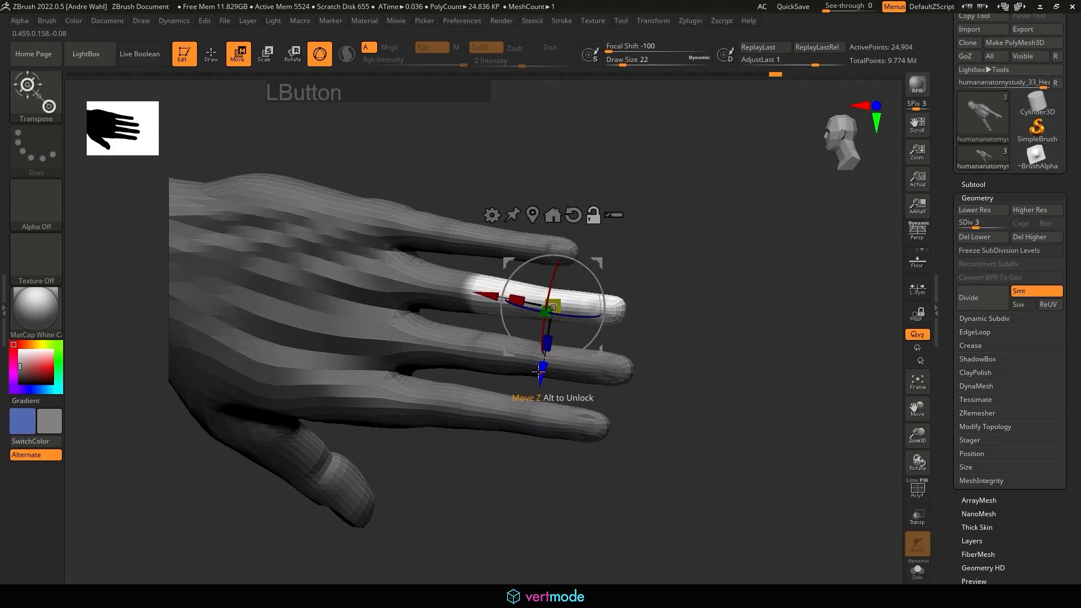
drag(481, 295, 406, 280)
drag(695, 394, 503, 219)
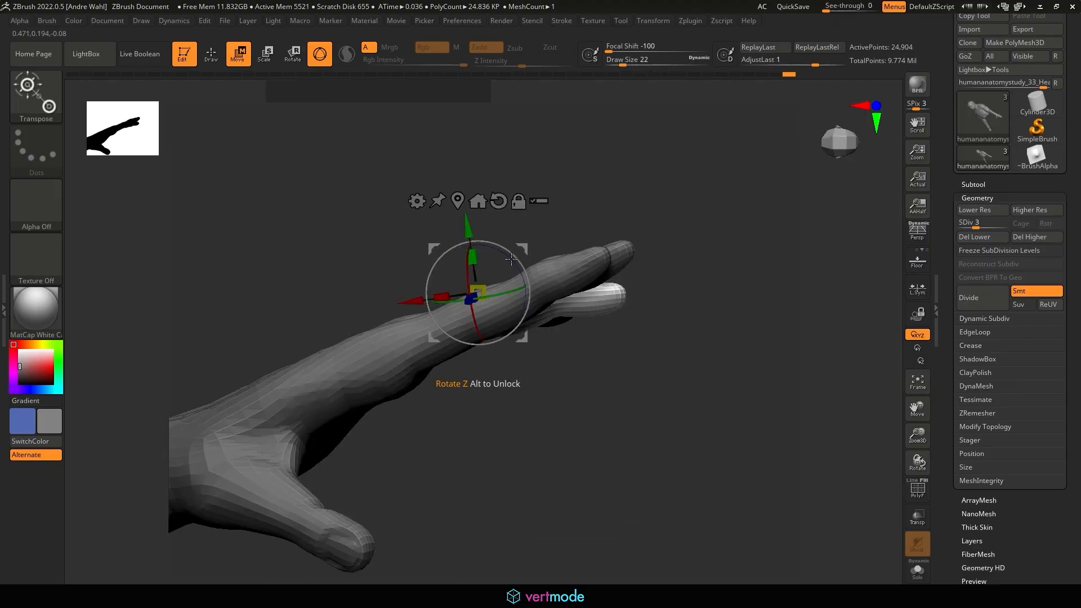
drag(516, 264, 508, 256)
Step: Lasso-mask the ring finger's middle segment from the palm side, leaving only the fingertip segment editable
drag(537, 186, 659, 195)
click(211, 55)
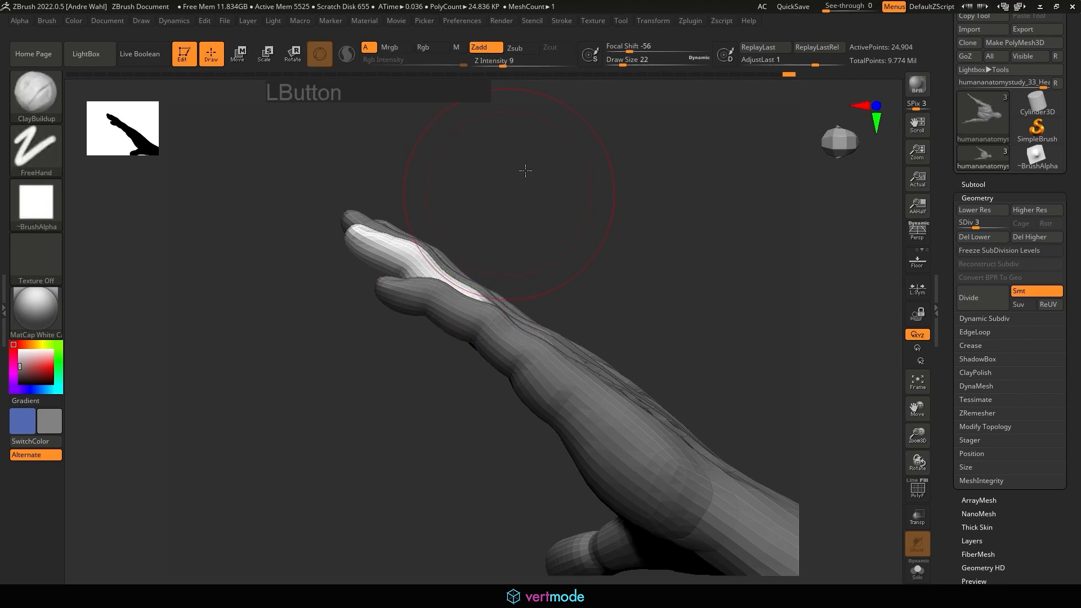
mouse_move(524, 169)
mouse_down()
mouse_move(563, 188)
mouse_move(536, 171)
mouse_up()
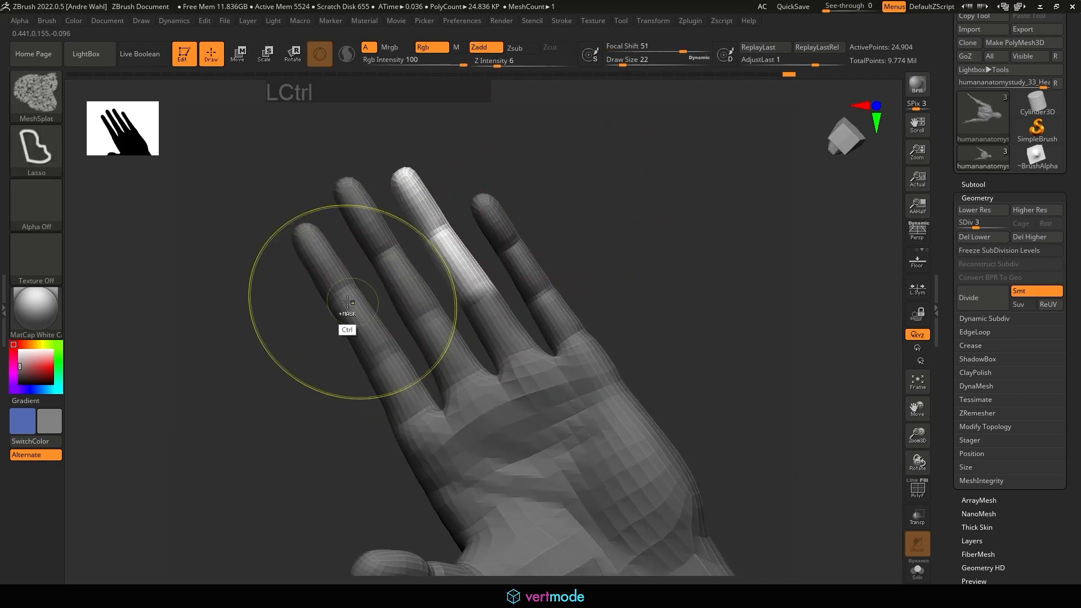
mouse_move(306, 323)
ctrl+mouse_down()
mouse_move(439, 404)
mouse_move(536, 186)
mouse_move(535, 158)
ctrl+mouse_up()
Step: Place the gizmo at the ring finger's last joint and rotate the fingertip about 8.6 degrees to straighten it
click(239, 56)
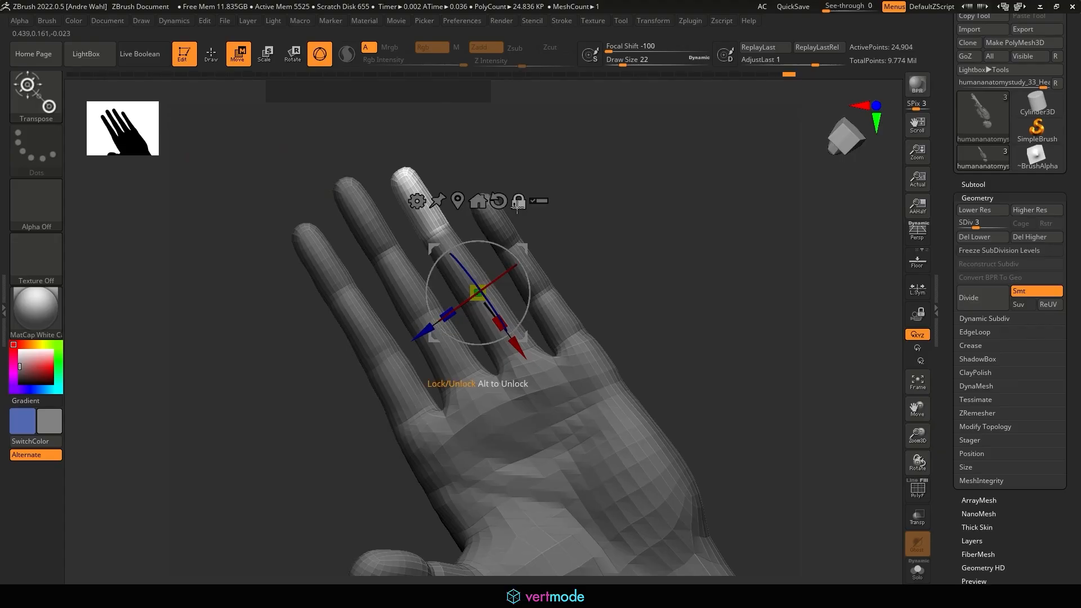
drag(529, 350, 476, 288)
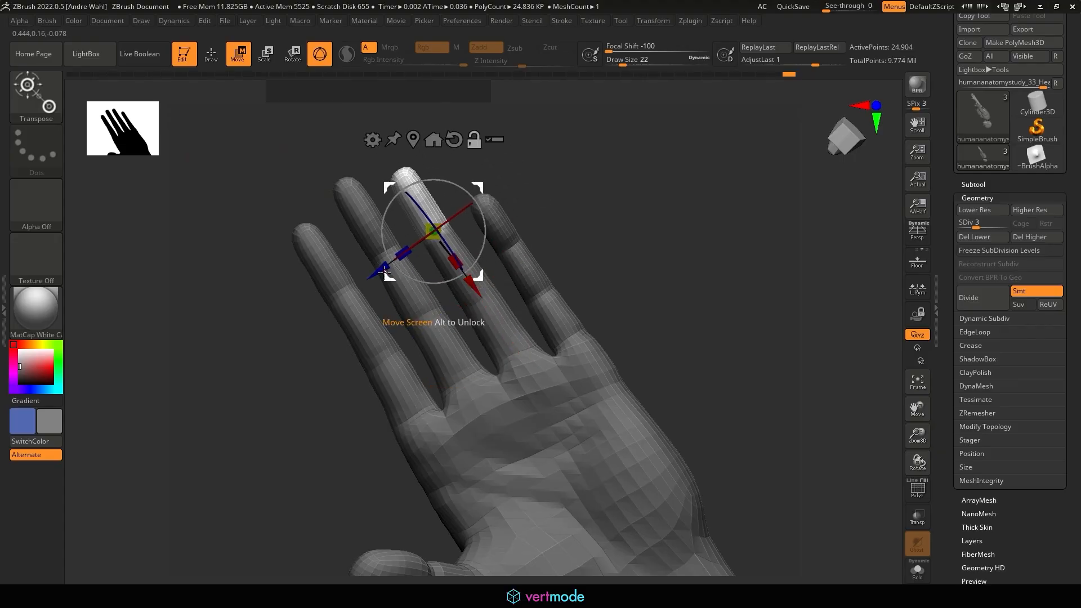
drag(384, 274, 396, 277)
drag(472, 283, 474, 287)
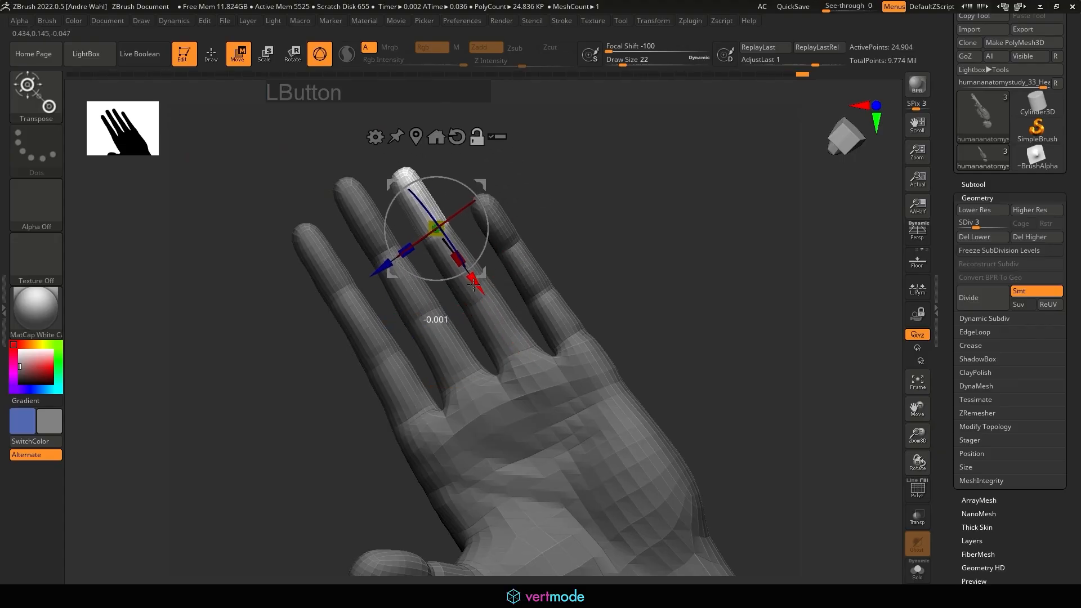
mouse_move(555, 175)
mouse_down()
mouse_move(566, 192)
mouse_move(574, 175)
mouse_up()
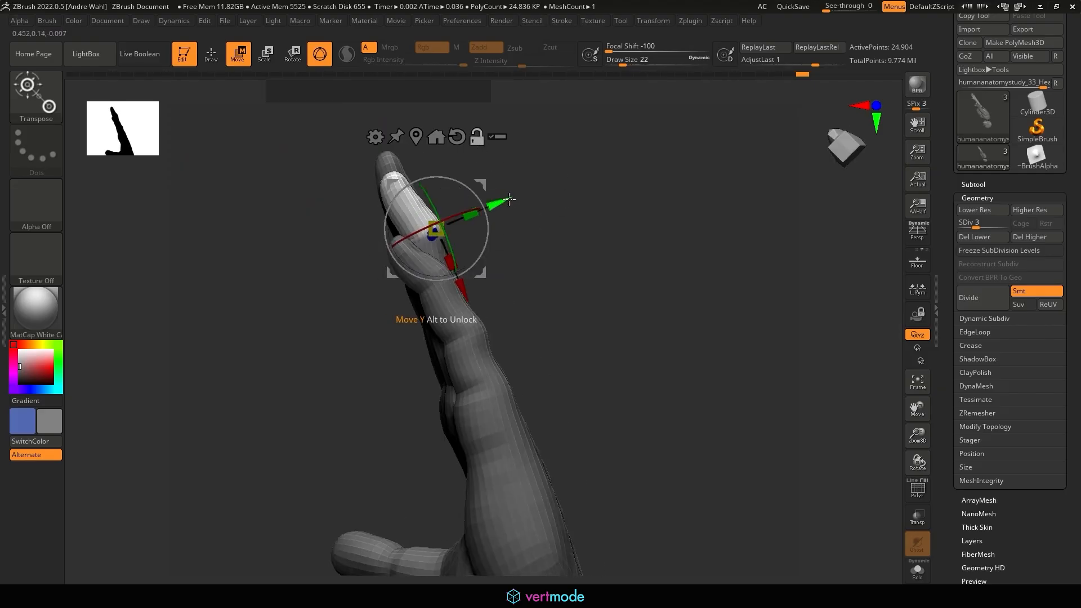
drag(509, 200, 452, 191)
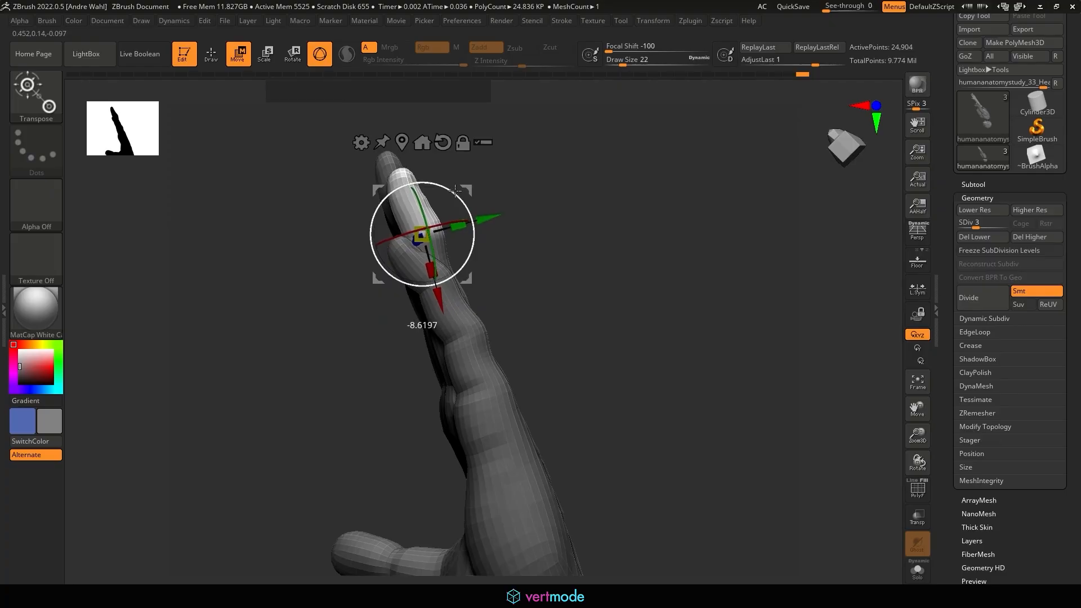
Step: Clear the mask, lasso-mask the little finger's outer segments from the back of the hand and invert the selection
mouse_move(583, 190)
mouse_down()
mouse_move(562, 203)
mouse_move(580, 234)
mouse_move(620, 222)
mouse_move(516, 210)
mouse_move(523, 194)
mouse_move(581, 207)
mouse_move(547, 227)
mouse_move(535, 276)
mouse_move(386, 345)
mouse_move(413, 340)
mouse_move(392, 235)
mouse_up()
click(211, 54)
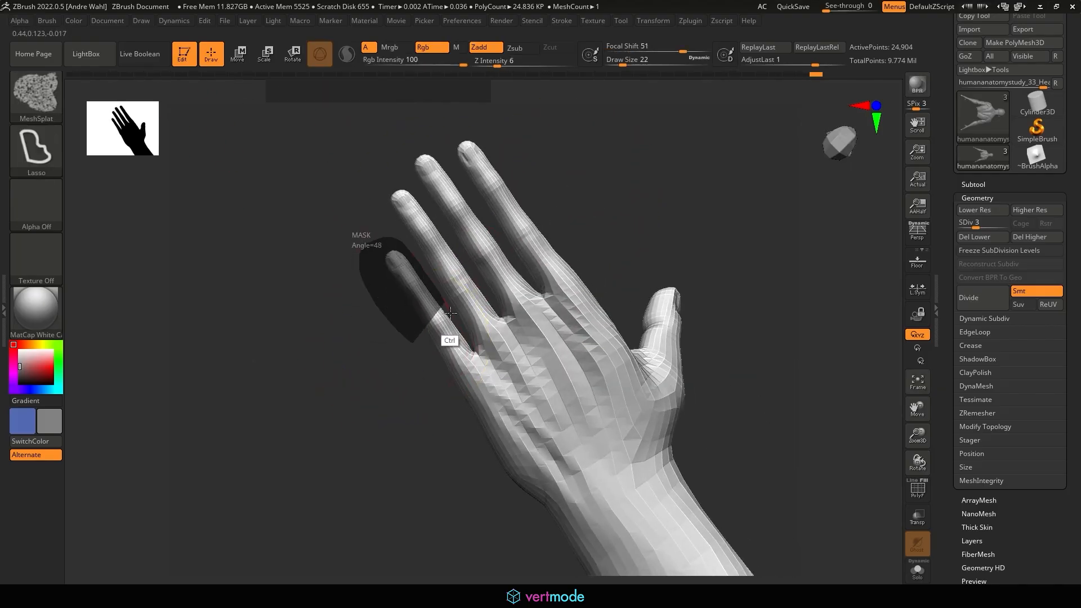
ctrl+drag(456, 324, 445, 336)
mouse_move(396, 366)
mouse_down()
mouse_move(565, 250)
mouse_move(535, 220)
mouse_up()
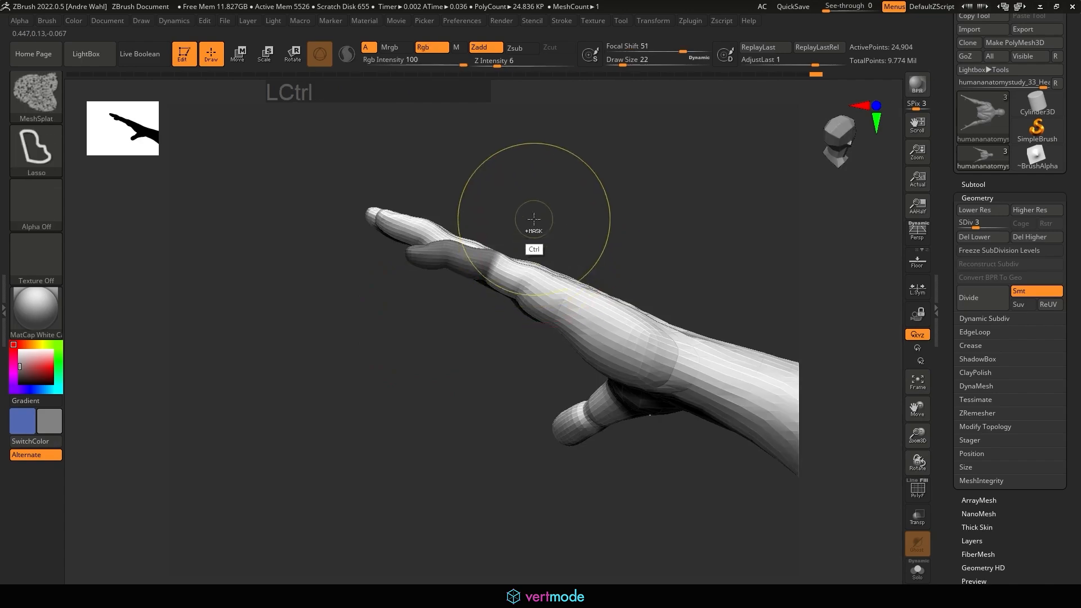
ctrl+click(531, 217)
Step: Move the gizmo to the little finger's middle joint and rotate the outer segments up to straighten the finger
click(246, 54)
alt+drag(497, 137, 492, 167)
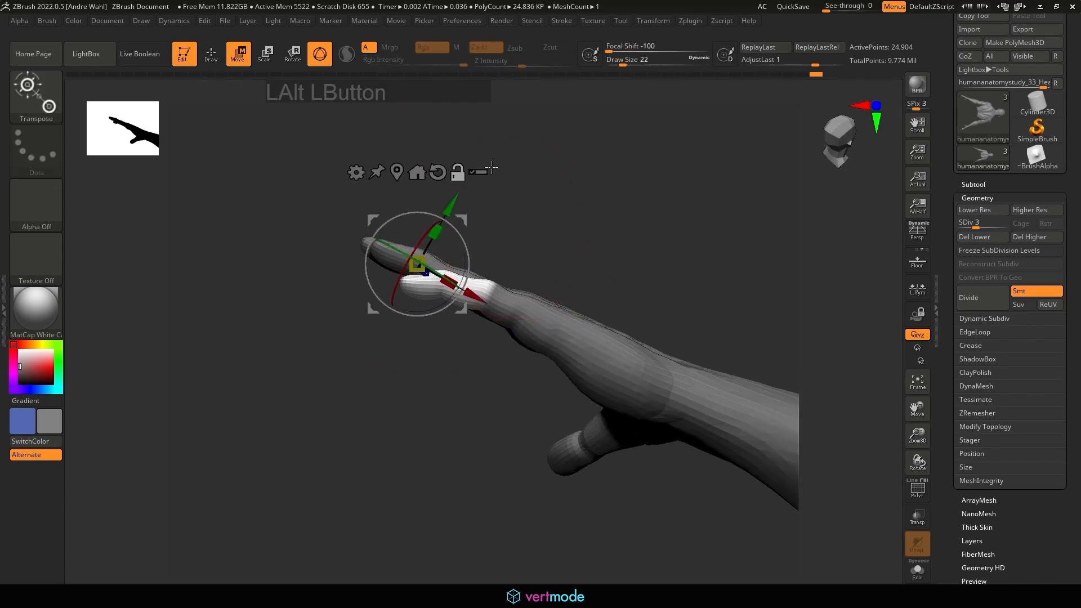
drag(474, 290, 541, 317)
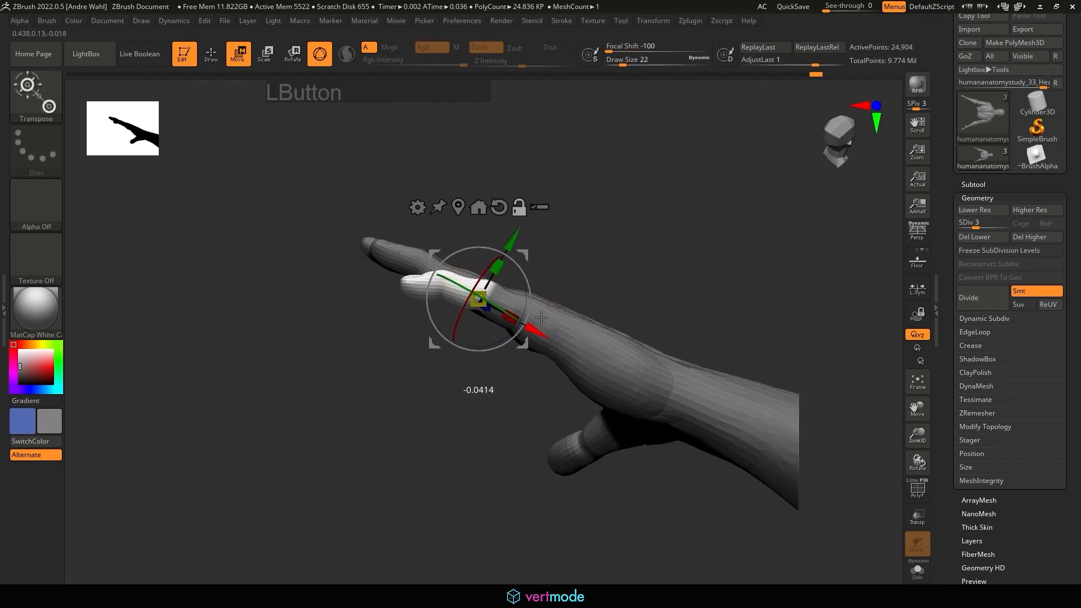
drag(517, 237, 532, 278)
Step: Lasso-mask the little finger's middle segment so that only its fingertip segment stays editable
click(213, 55)
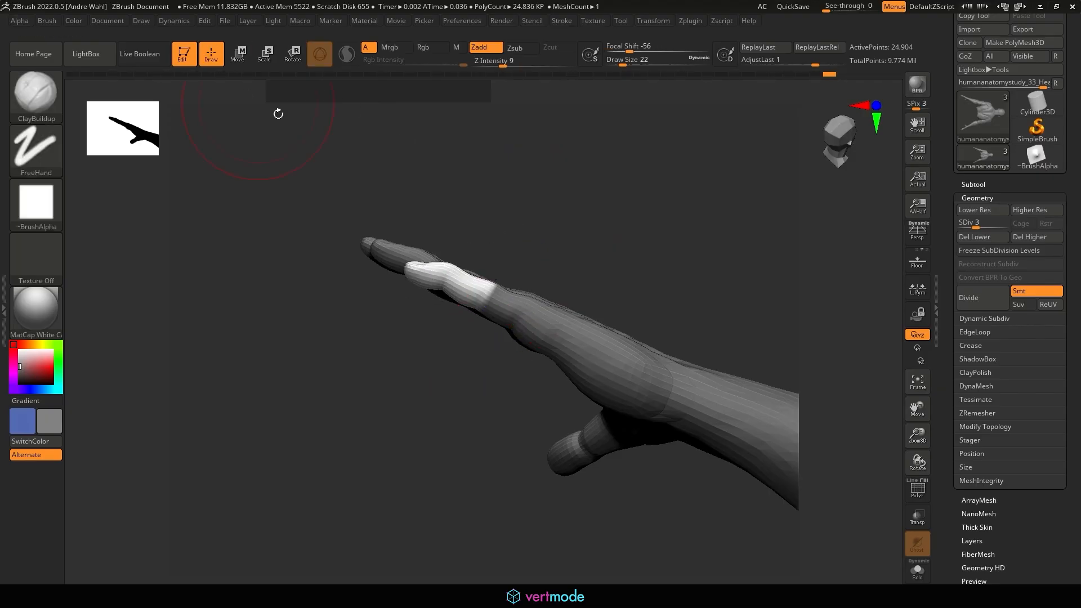
mouse_move(500, 175)
mouse_down()
mouse_move(484, 248)
mouse_move(445, 309)
mouse_move(480, 259)
mouse_move(440, 349)
mouse_up()
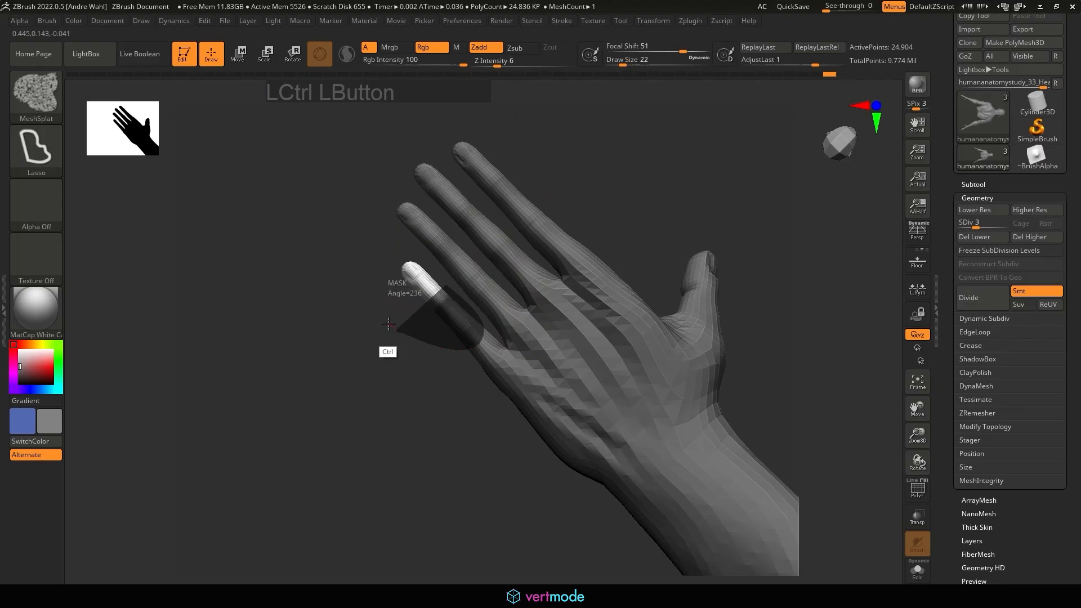
ctrl+drag(388, 323, 390, 315)
mouse_move(394, 324)
mouse_down()
mouse_move(465, 313)
mouse_move(546, 185)
mouse_up()
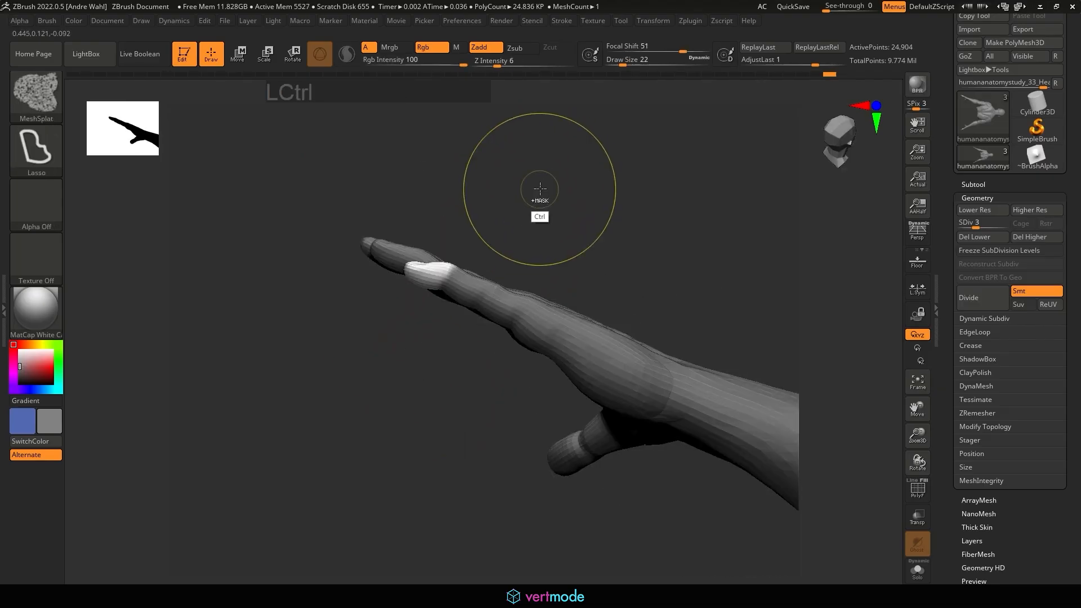
Step: Move the unlocked gizmo to the little finger's last joint and rotate the fingertip to straighten it
click(237, 54)
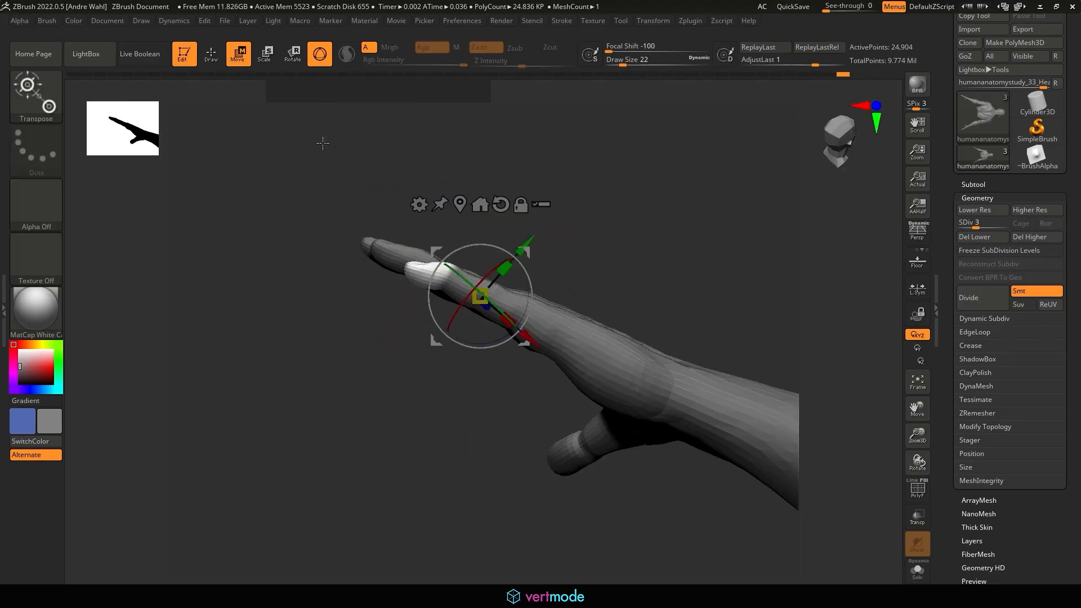
click(520, 209)
drag(532, 307, 498, 305)
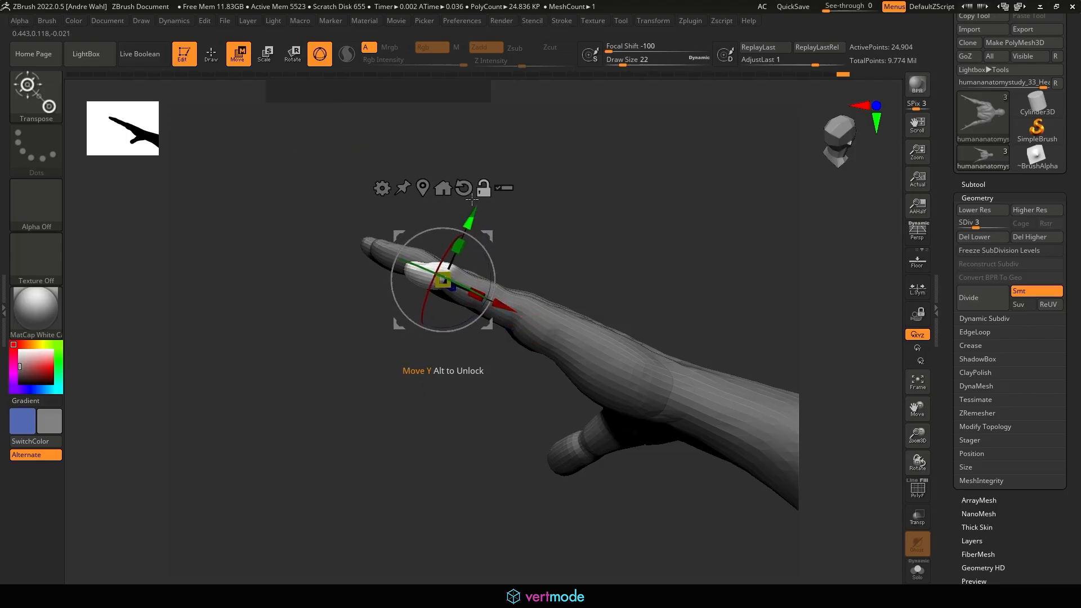
drag(485, 249, 495, 269)
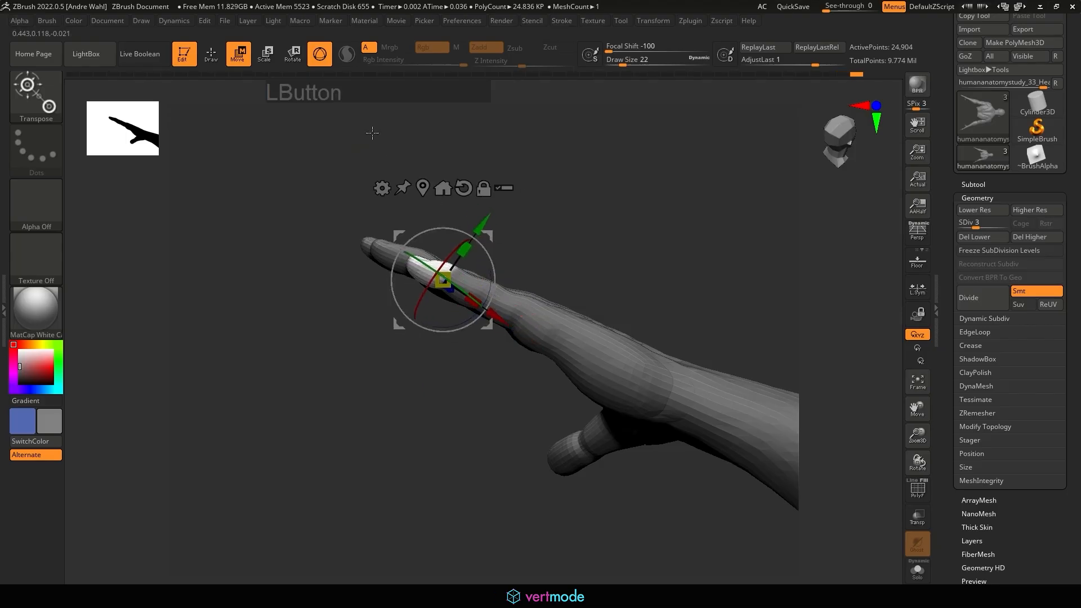
Step: Clear the finger mask and bring back the full figure at subdivision level 5 in front view
click(215, 59)
mouse_move(536, 202)
mouse_down()
mouse_move(615, 197)
mouse_move(654, 316)
mouse_move(651, 278)
mouse_move(704, 282)
mouse_move(687, 278)
mouse_move(681, 289)
mouse_move(707, 309)
mouse_up()
ctrl+shift+click(674, 274)
drag(673, 274, 737, 283)
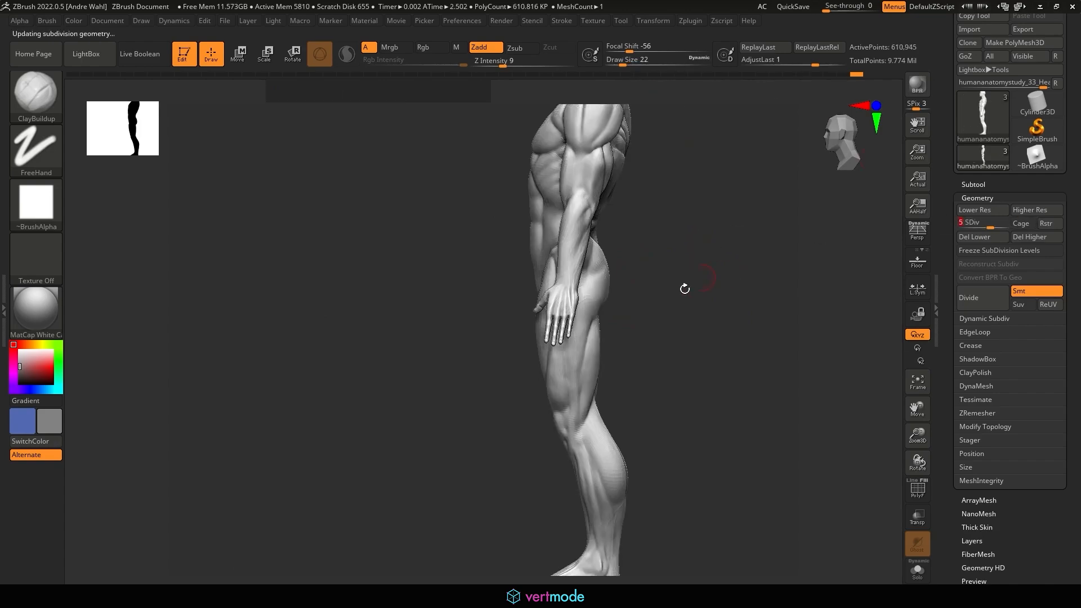
alt+drag(686, 289, 753, 445)
alt+drag(707, 388, 649, 349)
Step: Save the tool as a new version named humananatomystudy_34_APoseChange in the ZBrush folder
drag(1076, 115, 1078, 210)
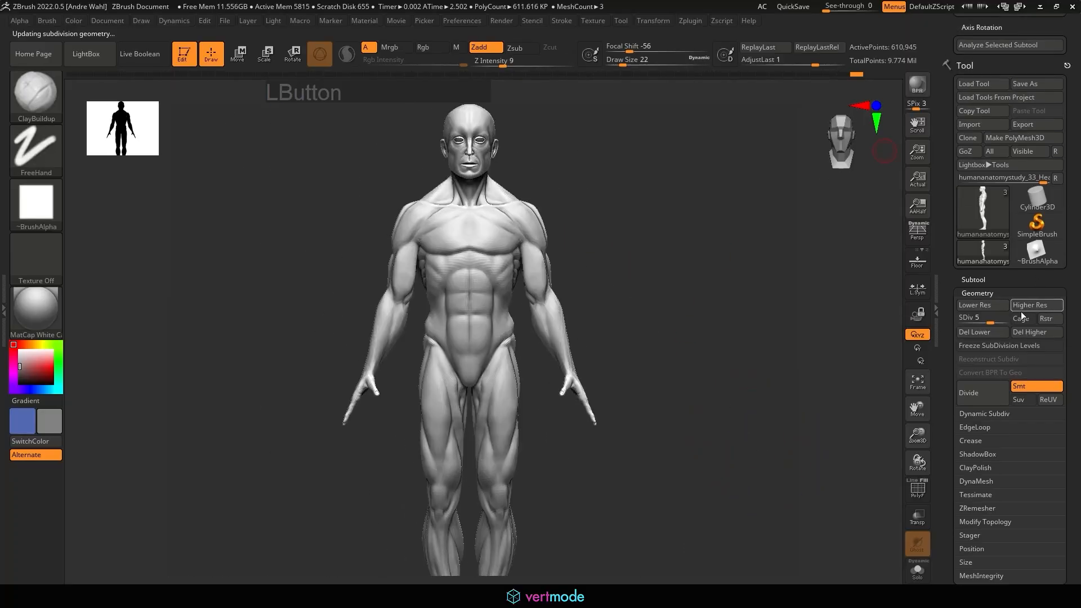
click(1042, 83)
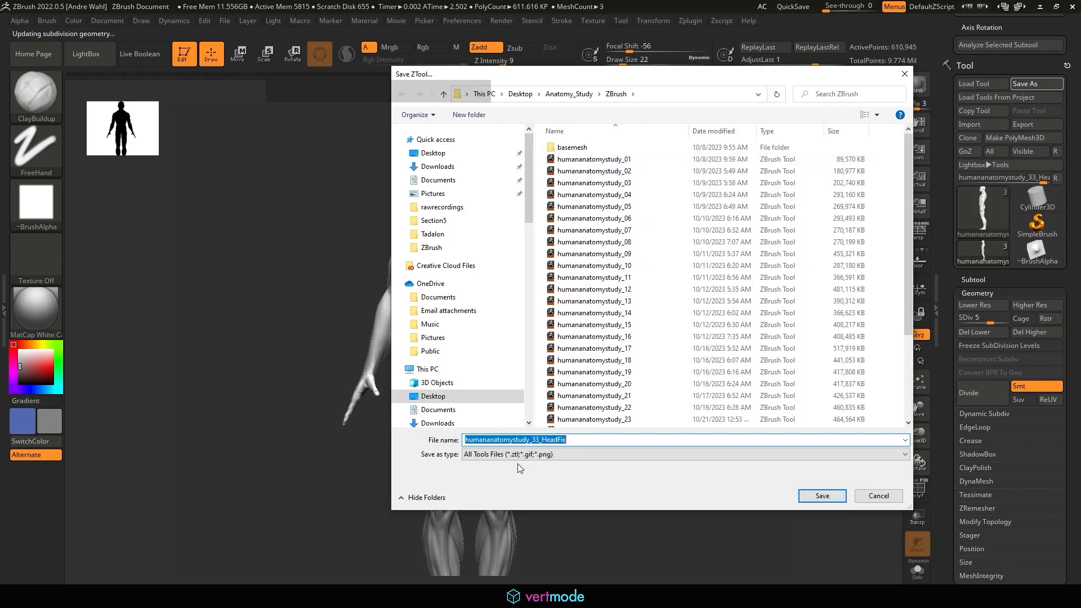
click(580, 437)
key(BackSpace)
key(BackSpace)
key(BackSpace)
key(BackSpace)
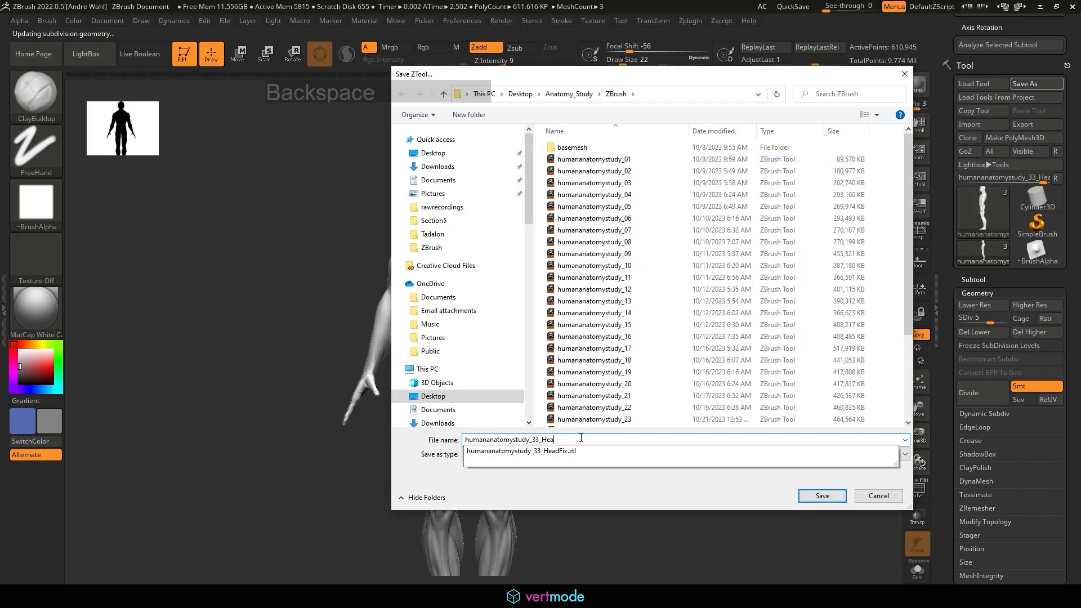
key(BackSpace)
key(BackSpace)
text(4)
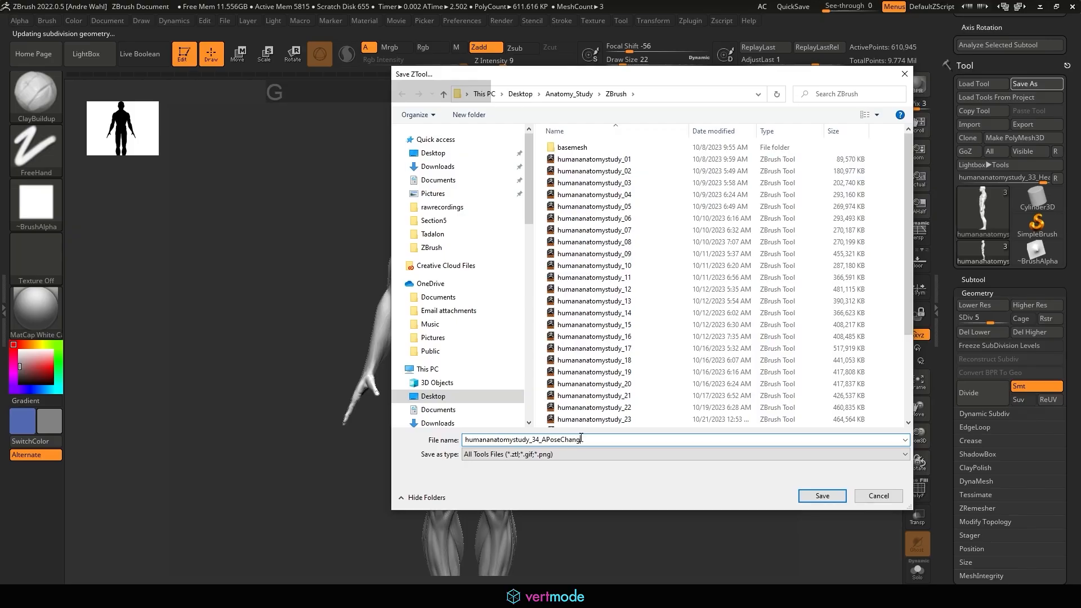
click(823, 495)
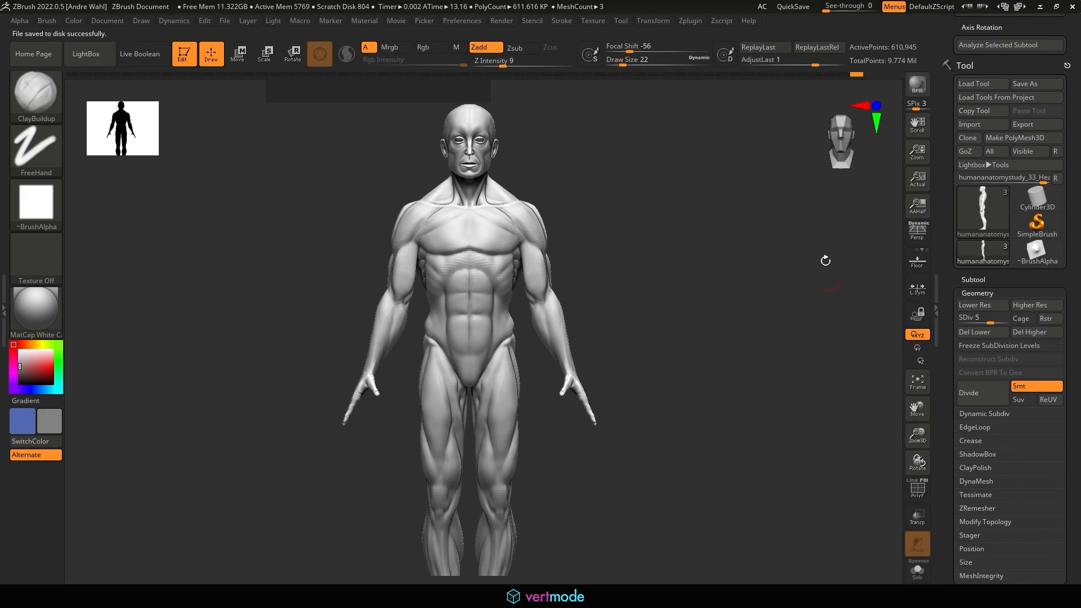
Step: At subdivision level 3, hide the torso to mask both arms, and bring the complete body back into view
drag(980, 324, 971, 324)
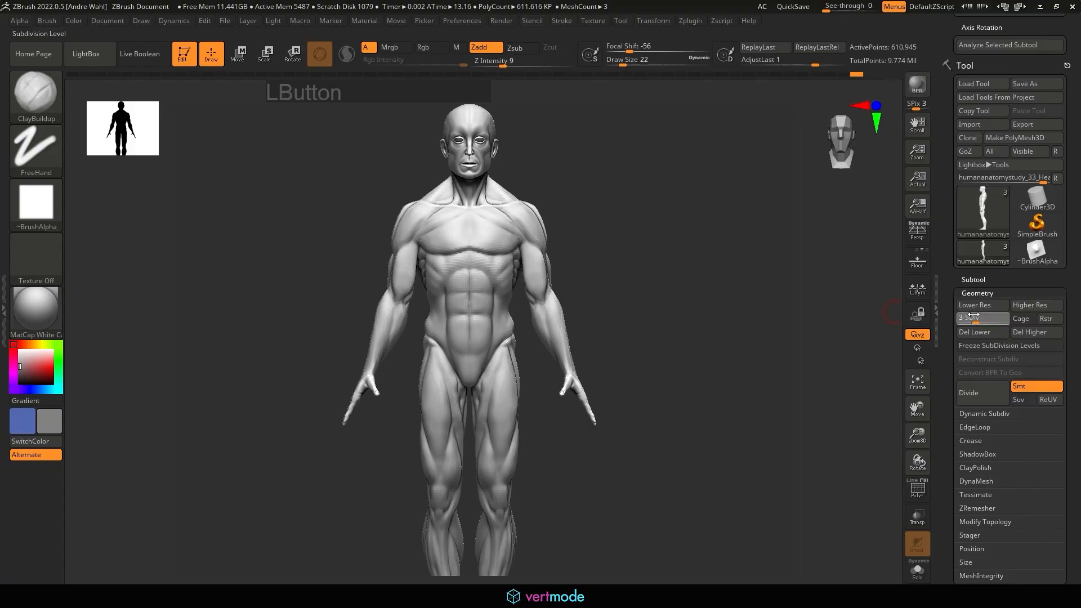
ctrl+shift+click(488, 263)
ctrl+shift+click(485, 255)
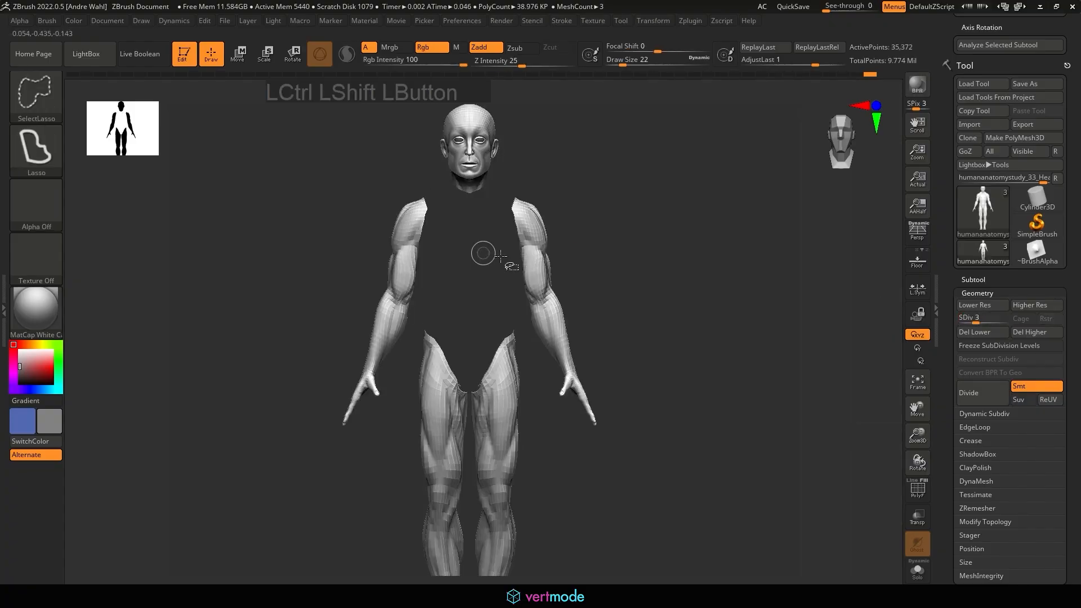
alt+drag(670, 238, 690, 249)
ctrl+shift+click(593, 282)
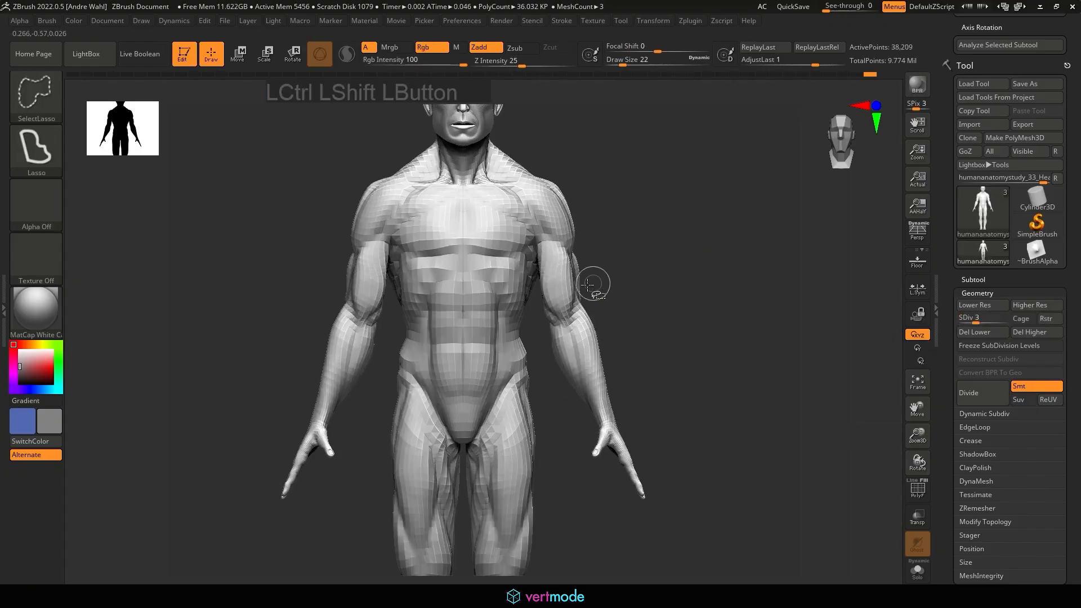
ctrl+shift+click(485, 272)
ctrl+shift+click(491, 269)
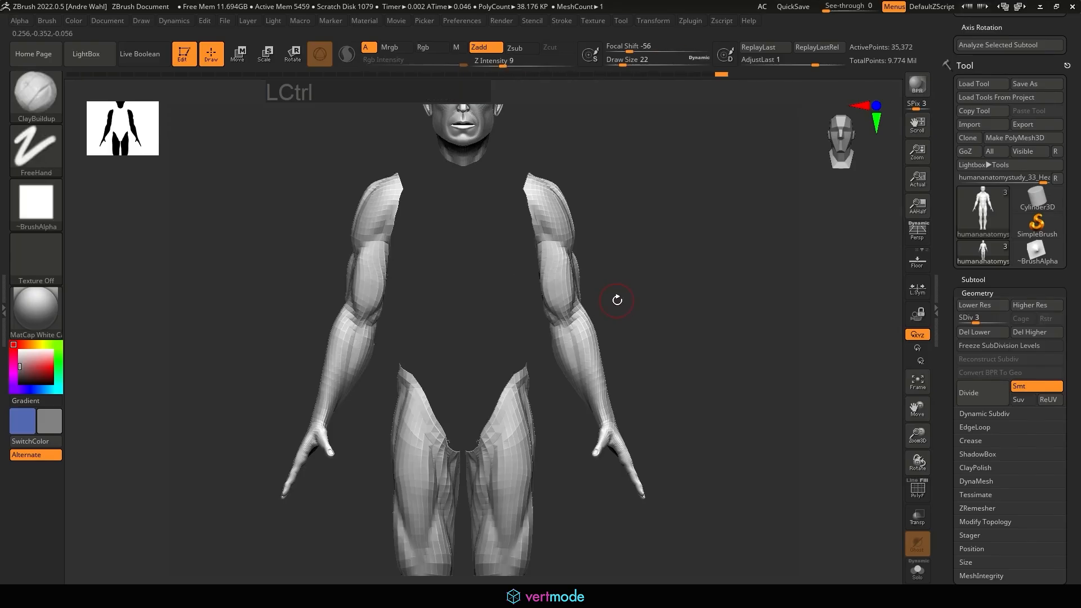
mouse_move(655, 367)
ctrl+mouse_down()
mouse_move(622, 525)
mouse_move(499, 243)
mouse_move(580, 132)
ctrl+mouse_up()
ctrl+shift+click(646, 252)
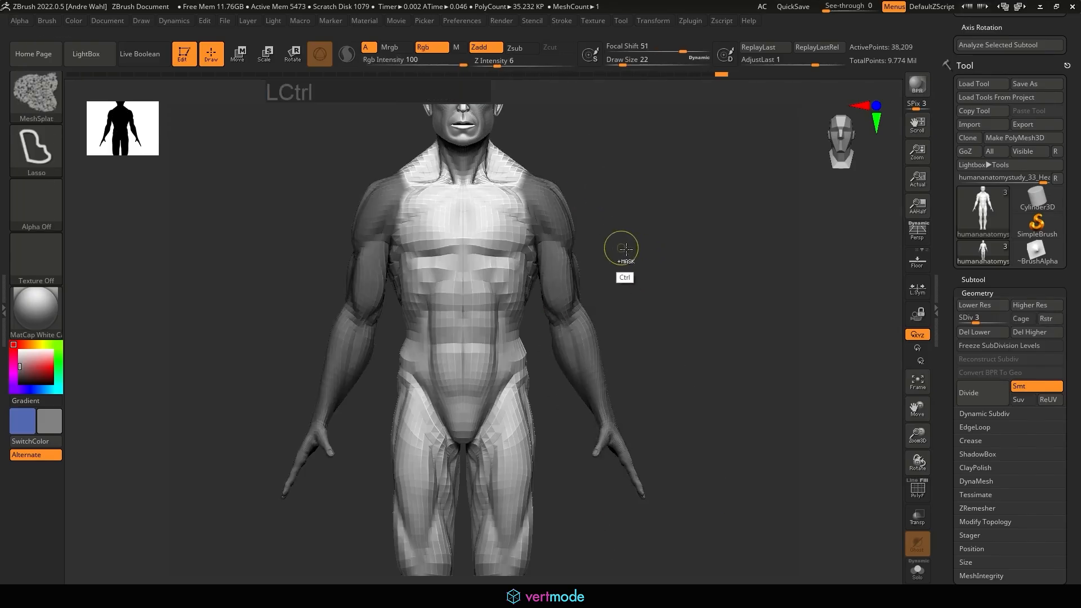
Step: Soften the arm mask's edge at the shoulders and invert it so that only the arms stay editable
ctrl+click(494, 268)
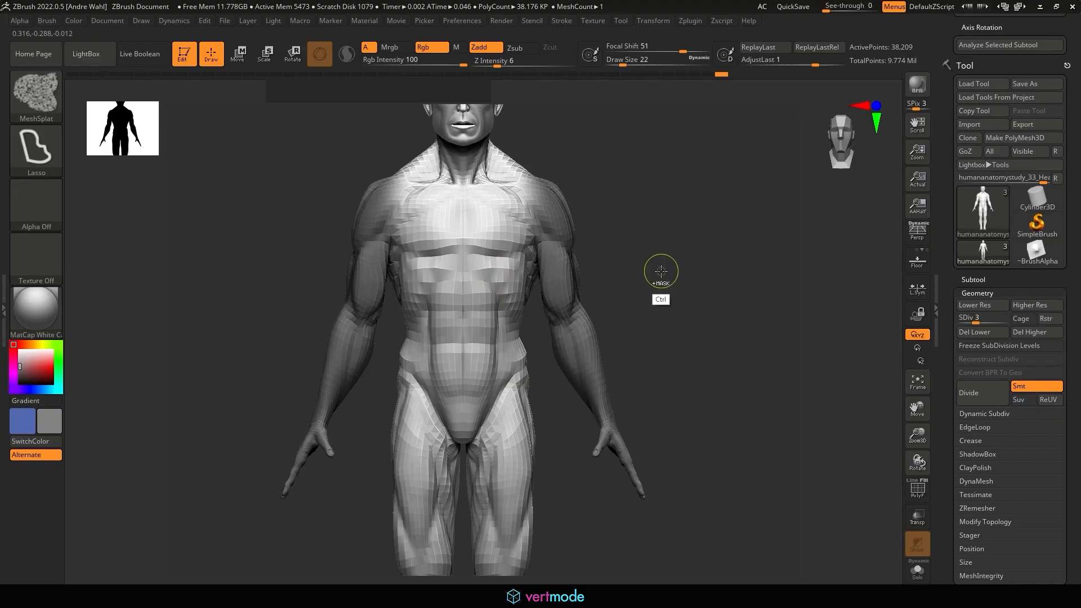
key(ctrl+z)
ctrl+click(660, 270)
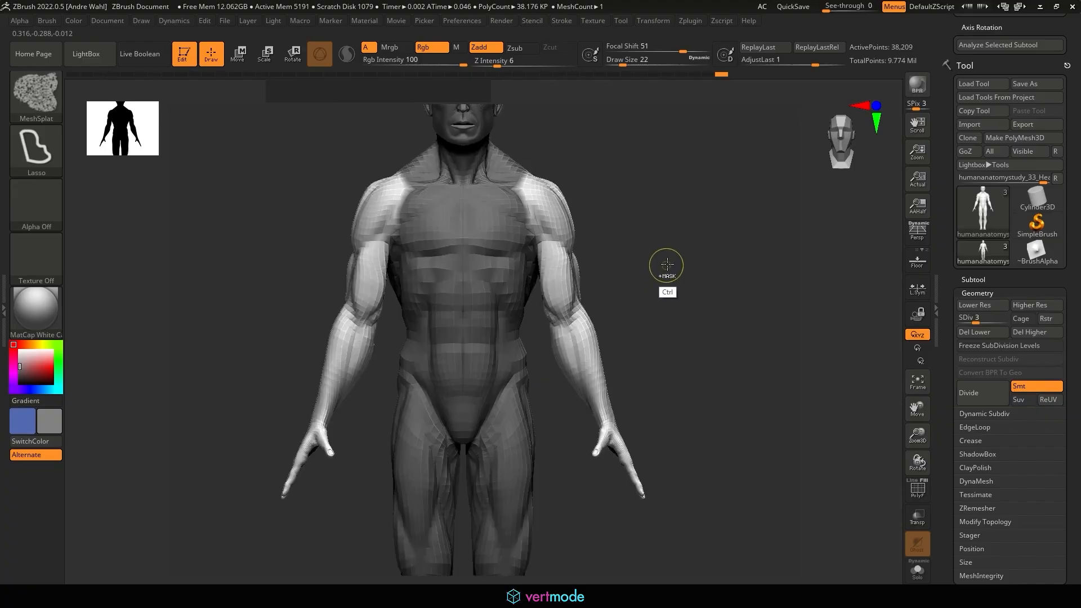
Step: Reset the transform gizmo's position and orientation, place its pivot in the centre of the shoulder joint, and lock it there
click(237, 54)
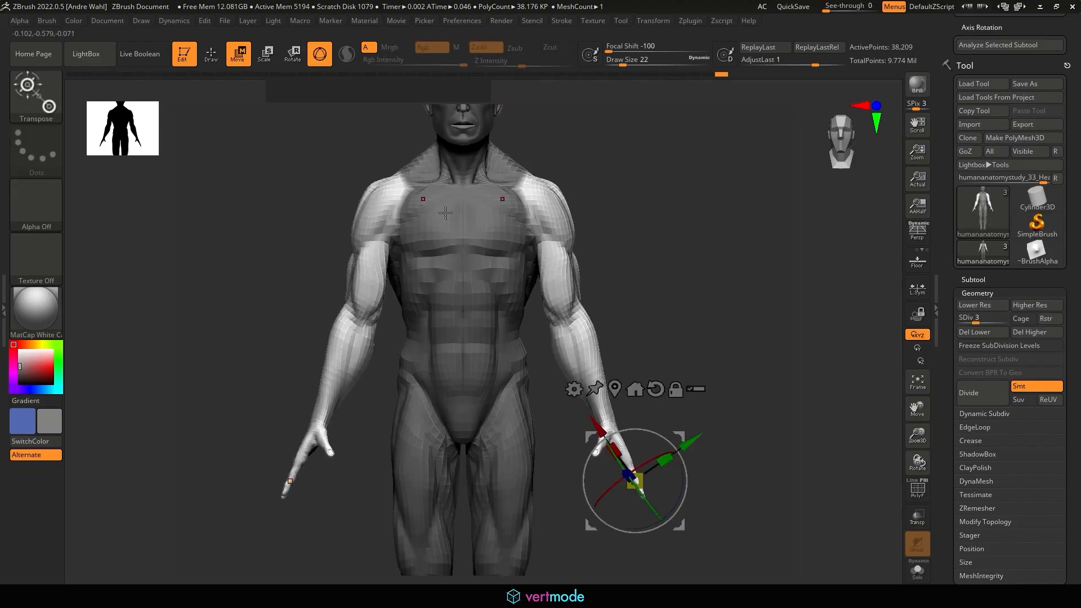
click(634, 389)
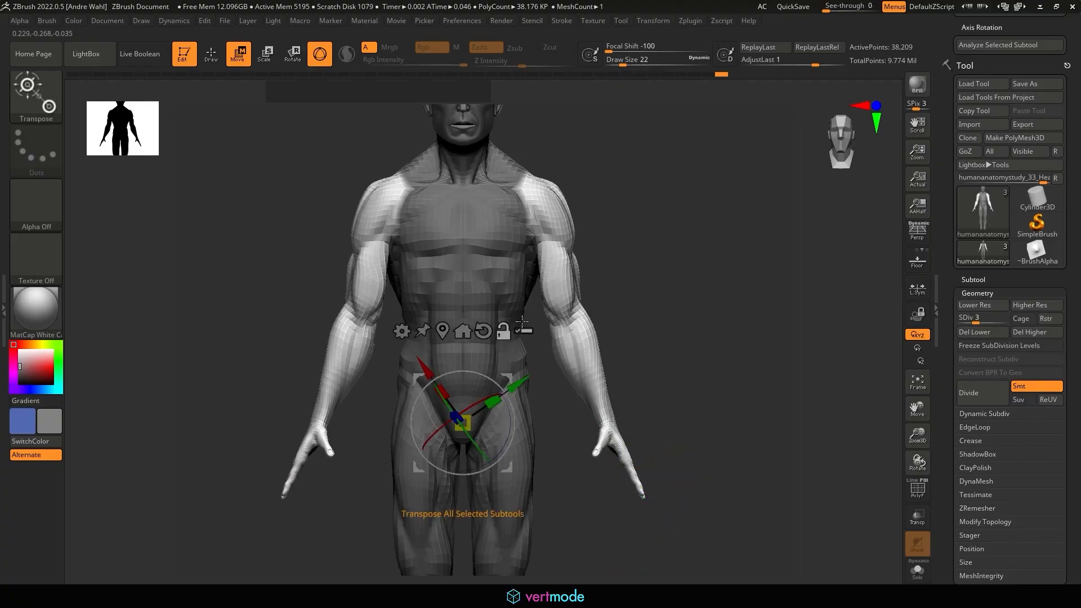
click(483, 331)
alt+drag(462, 422, 463, 213)
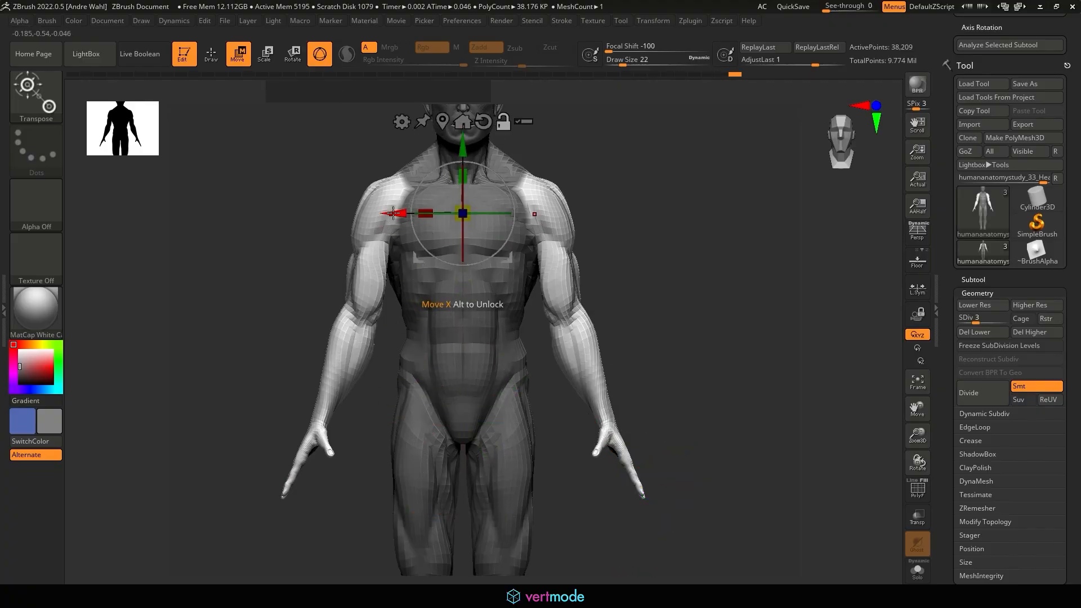
alt+drag(393, 212, 458, 213)
drag(586, 162, 687, 196)
drag(463, 213, 479, 213)
click(585, 122)
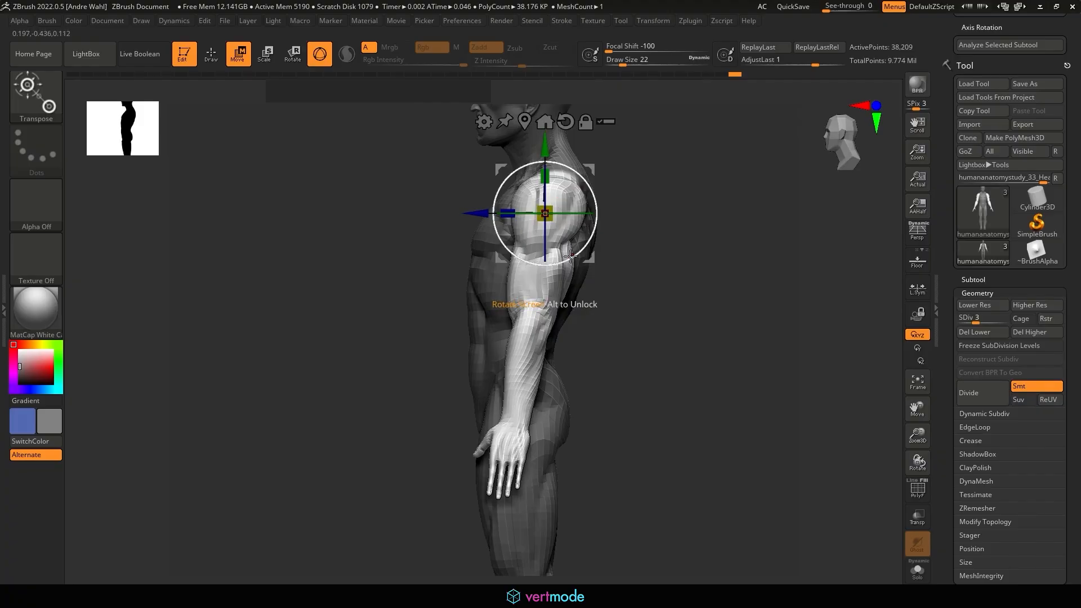
Step: Try rotating the unmasked arms outward around the shoulder joint, and undo the rotation
drag(566, 260, 702, 282)
drag(582, 177, 581, 200)
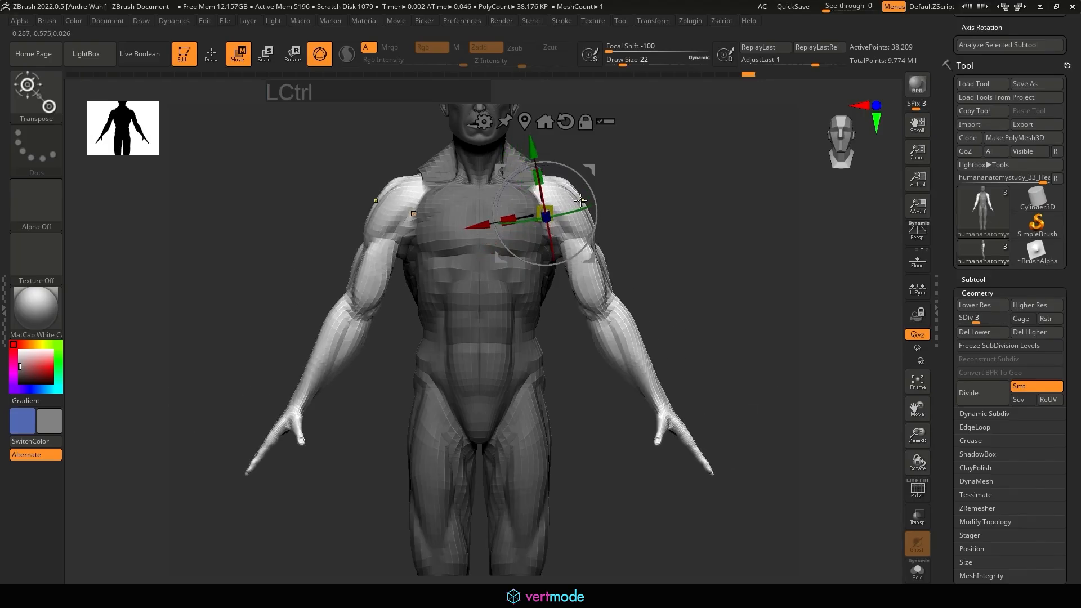
key(ctrl+z)
key(ctrl+z)
Step: Blur the shoulder mask further and rotate both arms outward about 13 degrees into a wider A-pose
ctrl+click(595, 180)
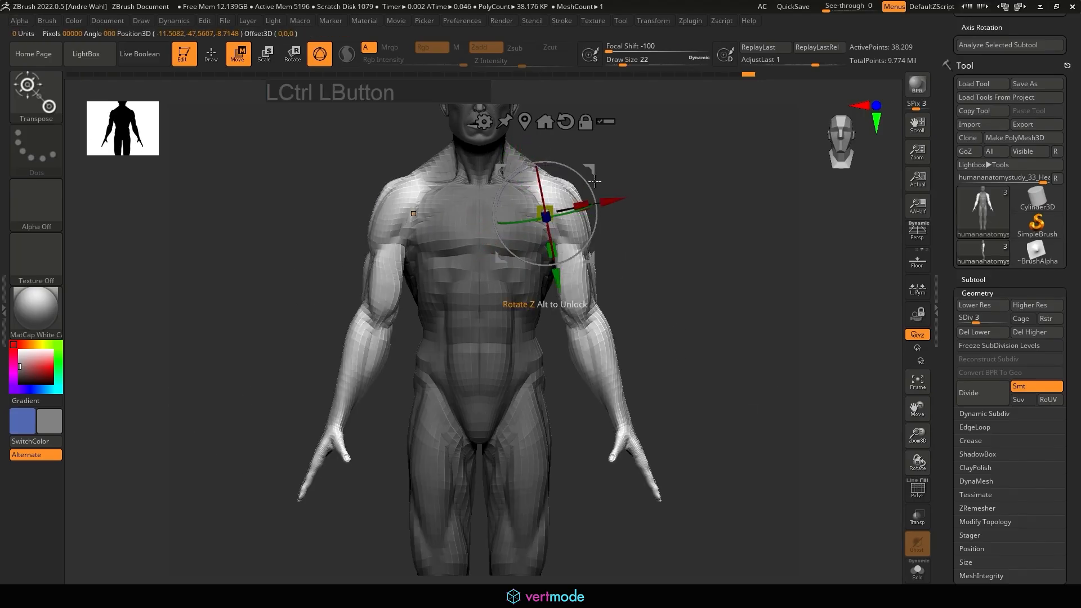
drag(583, 178, 574, 170)
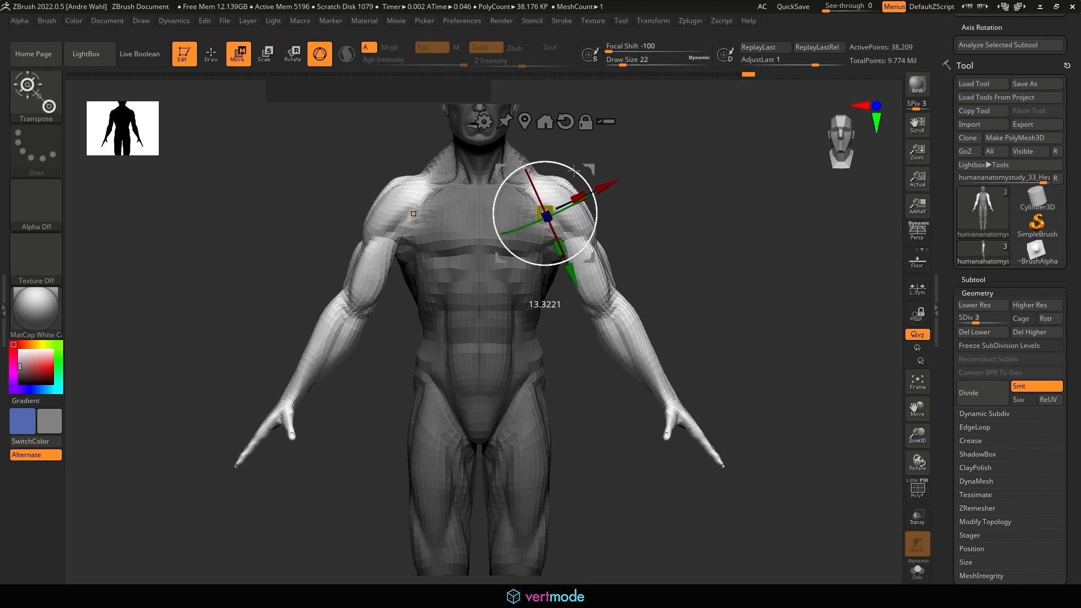
mouse_move(667, 209)
alt+mouse_down()
mouse_move(647, 193)
mouse_move(561, 194)
mouse_move(442, 222)
alt+mouse_up()
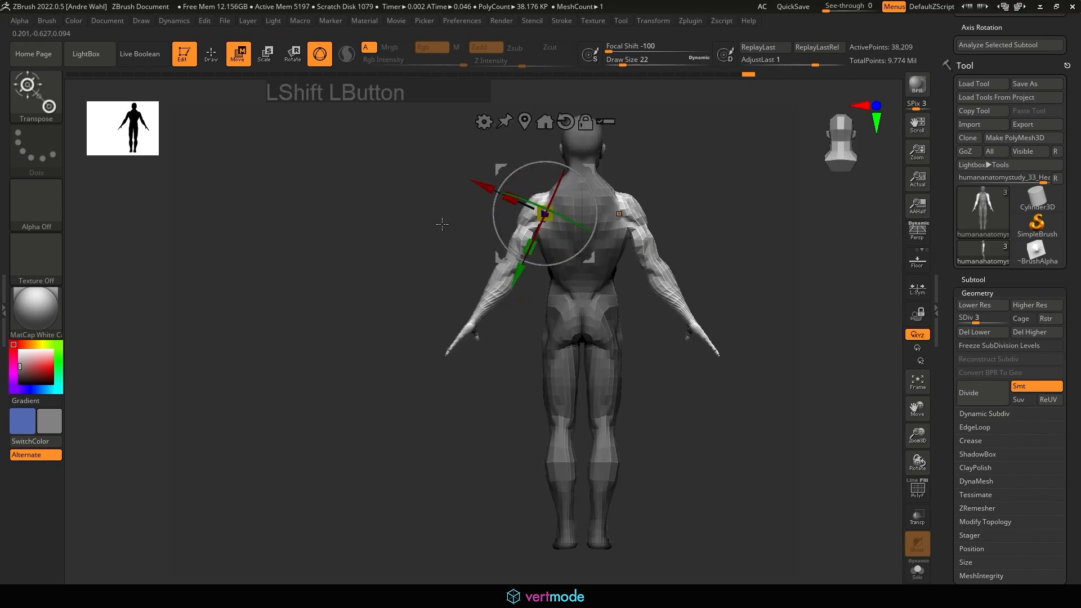
Step: Return to sculpting mode, clear the arm mask, and raise the figure to subdivision level 4
click(207, 60)
mouse_move(275, 220)
alt+mouse_down()
mouse_move(227, 278)
mouse_move(332, 316)
alt+mouse_up()
drag(975, 322, 982, 322)
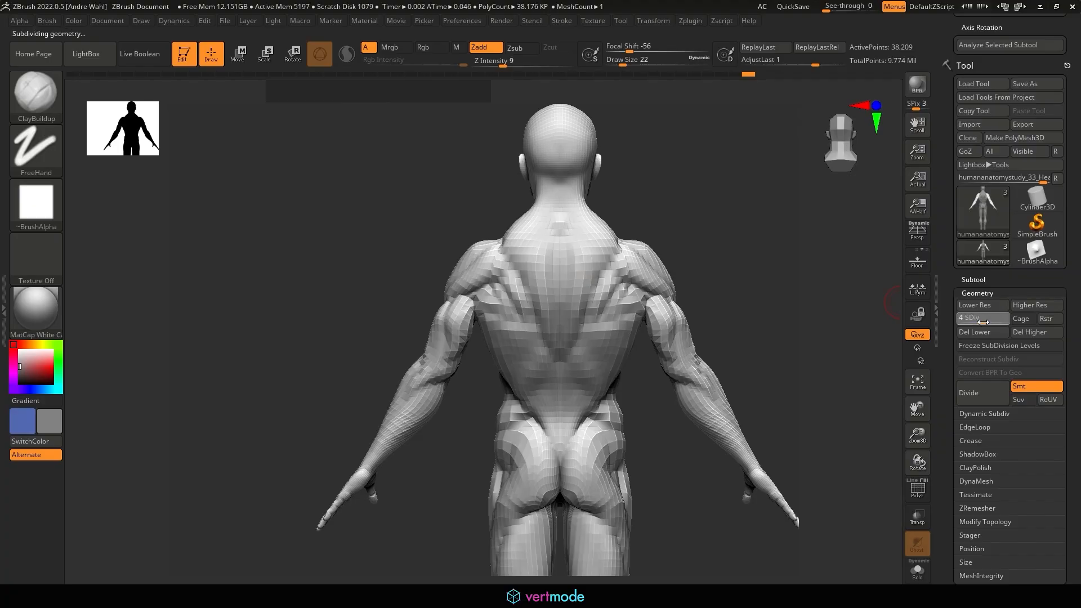
Step: Inspect the raised shoulder from behind and below, and smooth the armpit area with the Smooth brush at draw size 10
mouse_move(651, 211)
mouse_down()
mouse_move(632, 242)
mouse_move(581, 257)
mouse_move(586, 239)
mouse_move(610, 235)
mouse_move(553, 252)
mouse_up()
alt+drag(764, 257, 683, 184)
drag(690, 256, 643, 241)
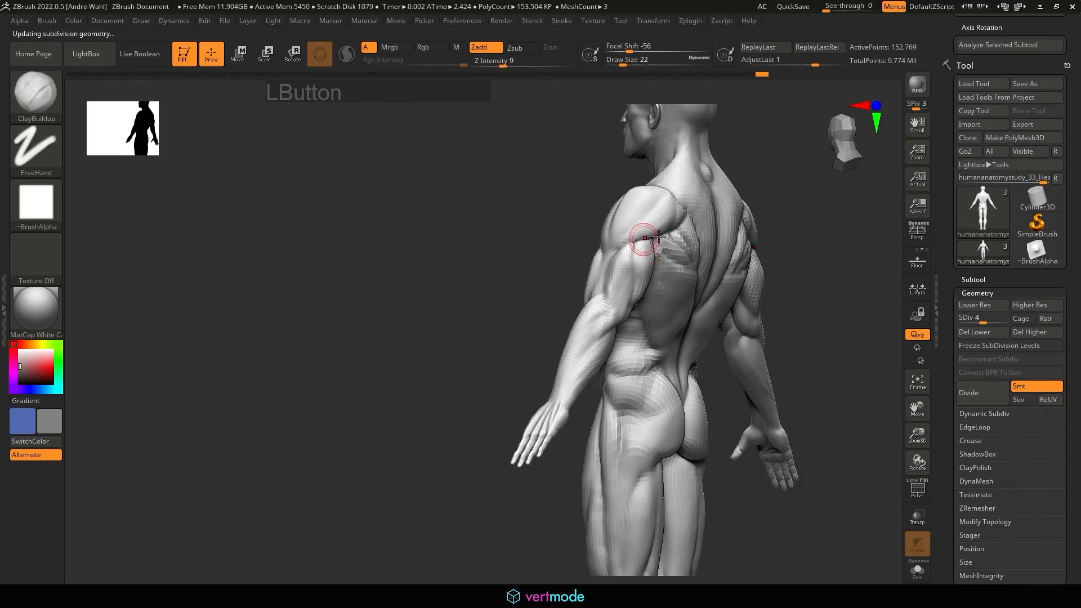
shift+drag(540, 190, 540, 276)
drag(550, 396, 549, 330)
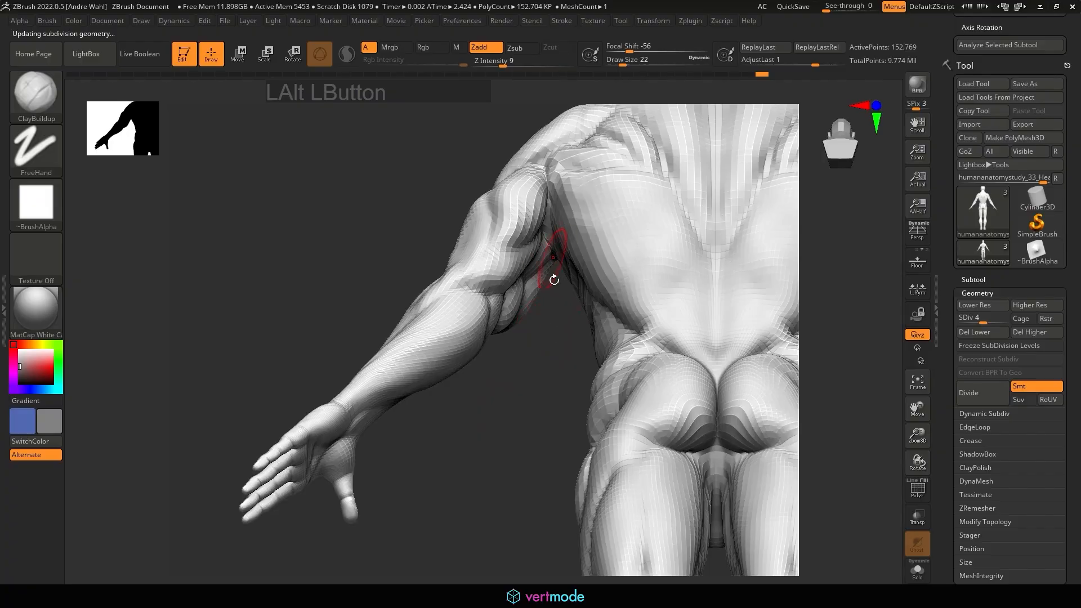
mouse_move(554, 280)
mouse_down()
mouse_move(542, 290)
mouse_move(532, 188)
mouse_move(546, 206)
mouse_move(545, 165)
mouse_move(543, 198)
mouse_up()
drag(544, 324, 546, 194)
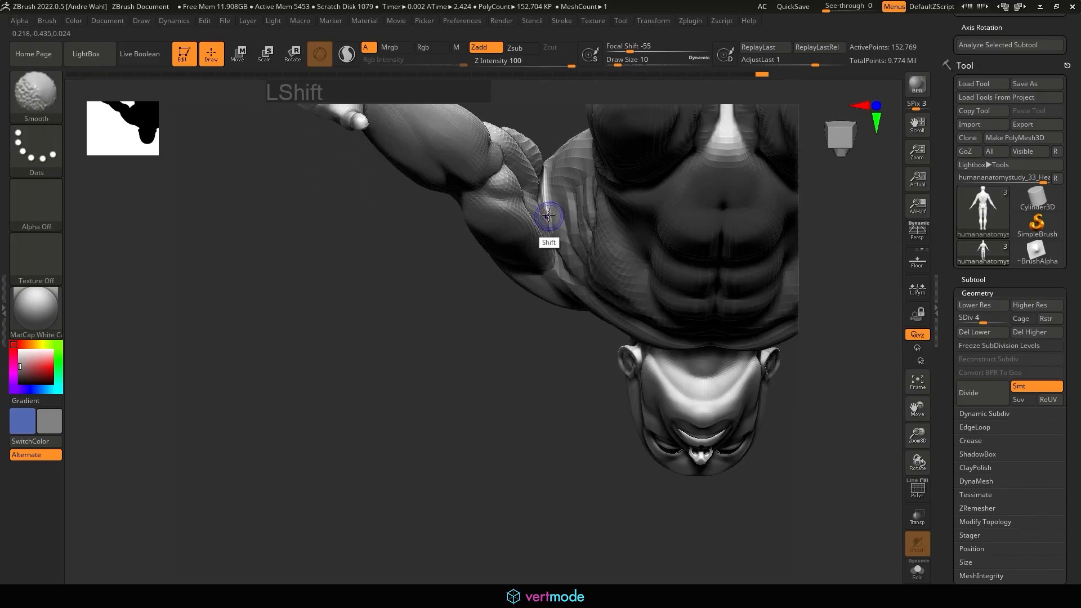
shift+drag(564, 301, 560, 293)
drag(548, 343, 554, 239)
alt+drag(550, 442, 537, 360)
mouse_move(537, 360)
mouse_down()
mouse_move(507, 229)
mouse_move(567, 390)
mouse_move(521, 420)
mouse_move(768, 417)
mouse_move(752, 397)
mouse_move(748, 405)
mouse_up()
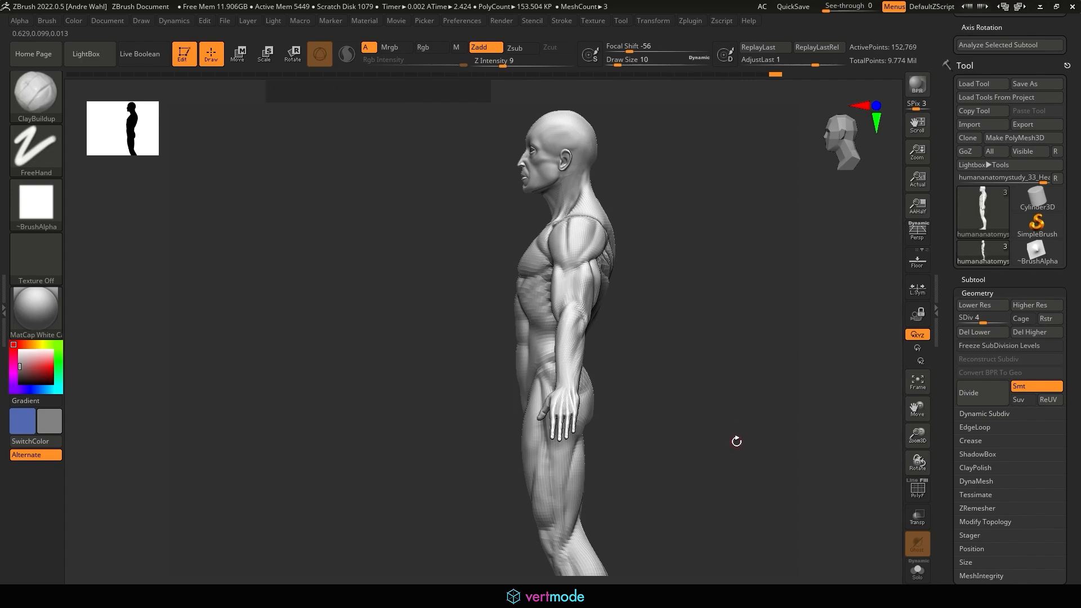
Step: Raise the figure to subdivision level 6, frame it fully in front view, and open the tool's save dialog
mouse_move(736, 442)
shift+mouse_down()
mouse_move(820, 471)
mouse_move(779, 410)
mouse_move(831, 433)
shift+mouse_up()
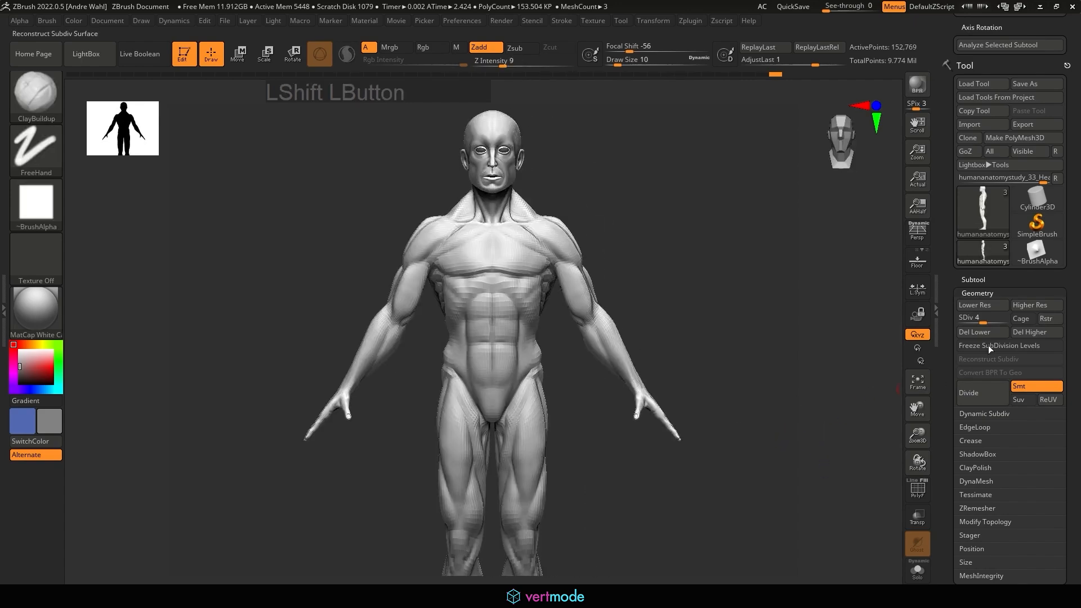
click(992, 319)
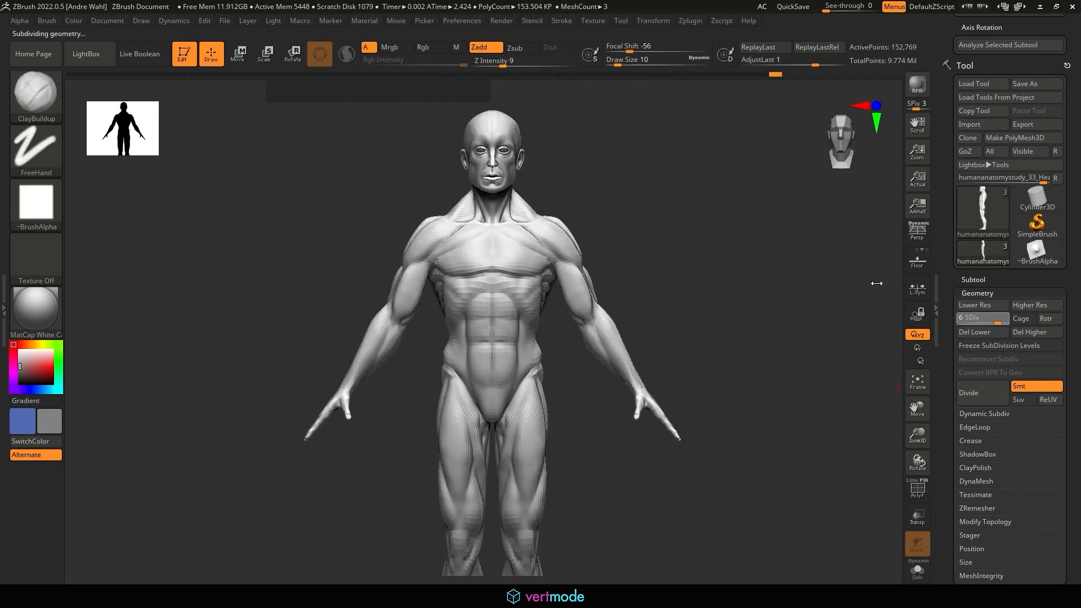
alt+drag(670, 300, 837, 184)
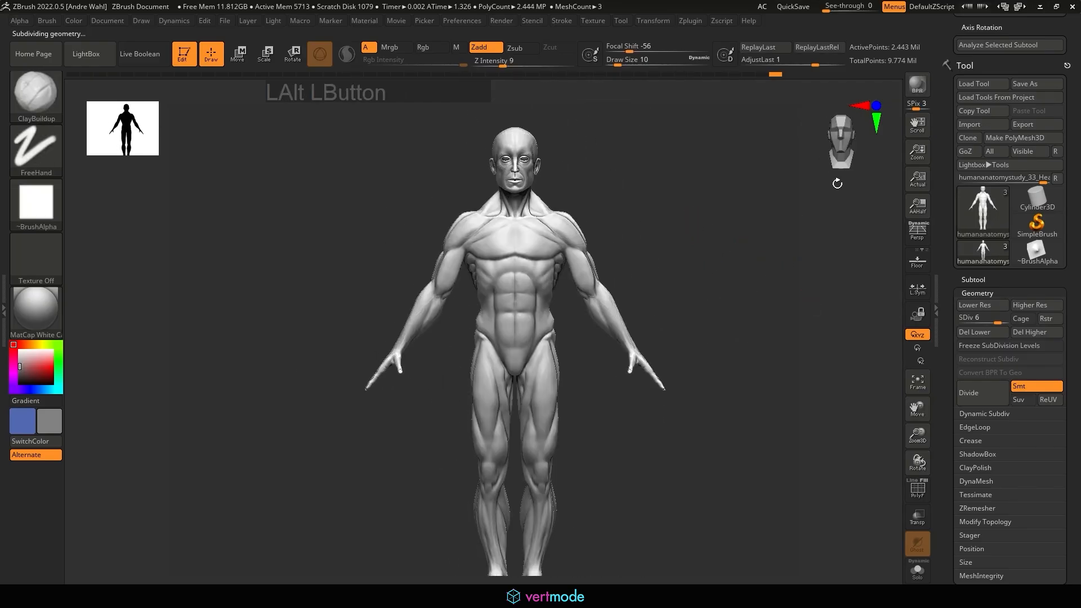
drag(756, 241, 730, 193)
drag(731, 193, 713, 253)
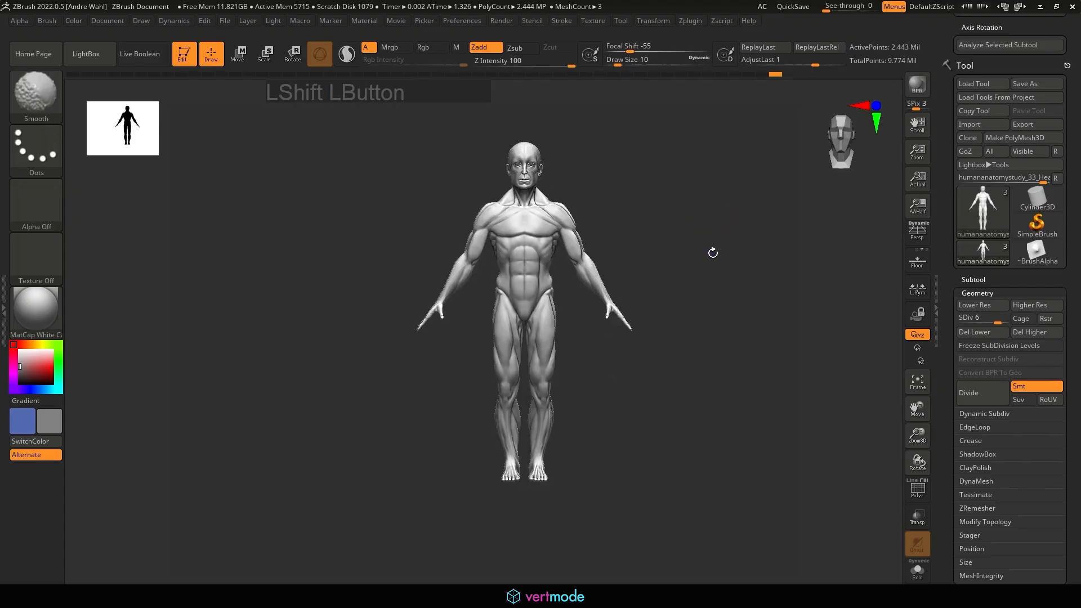
click(1038, 84)
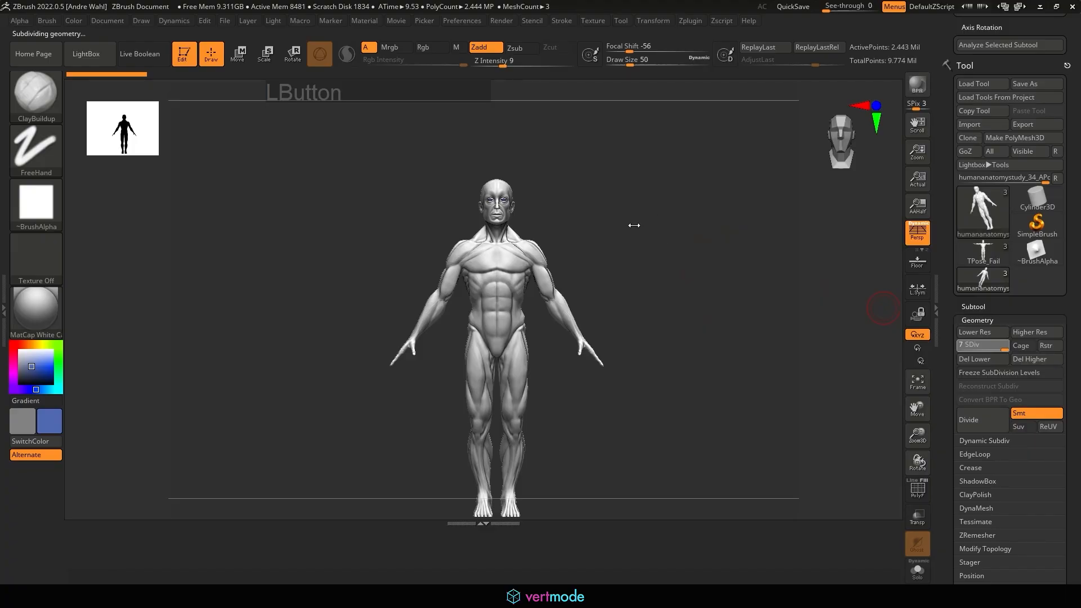
Step: Turn off recording on the Pronatipon layer in the figure's layer list
click(960, 307)
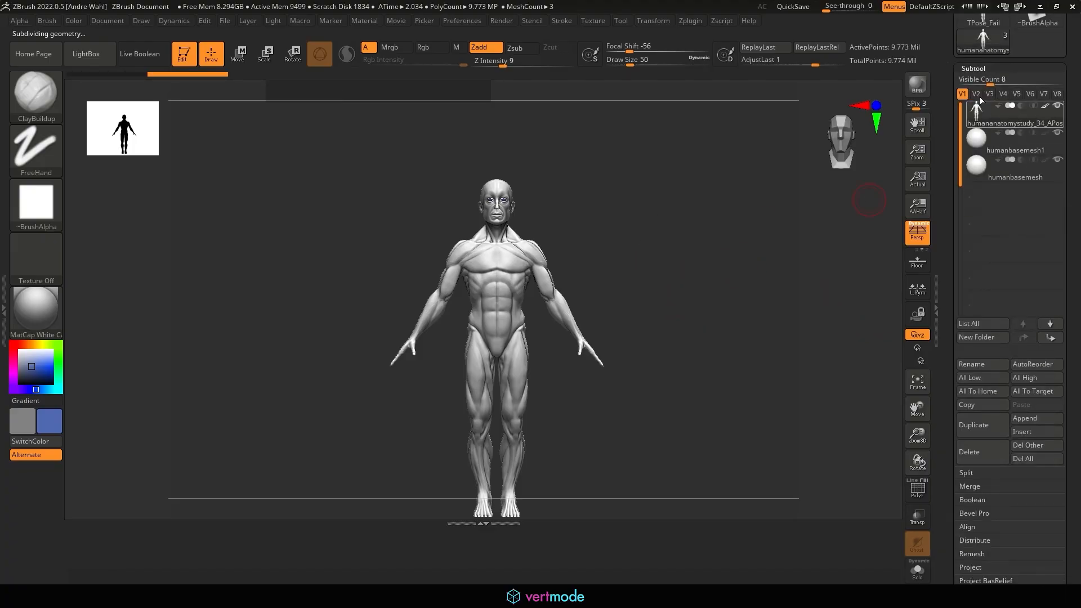
click(973, 67)
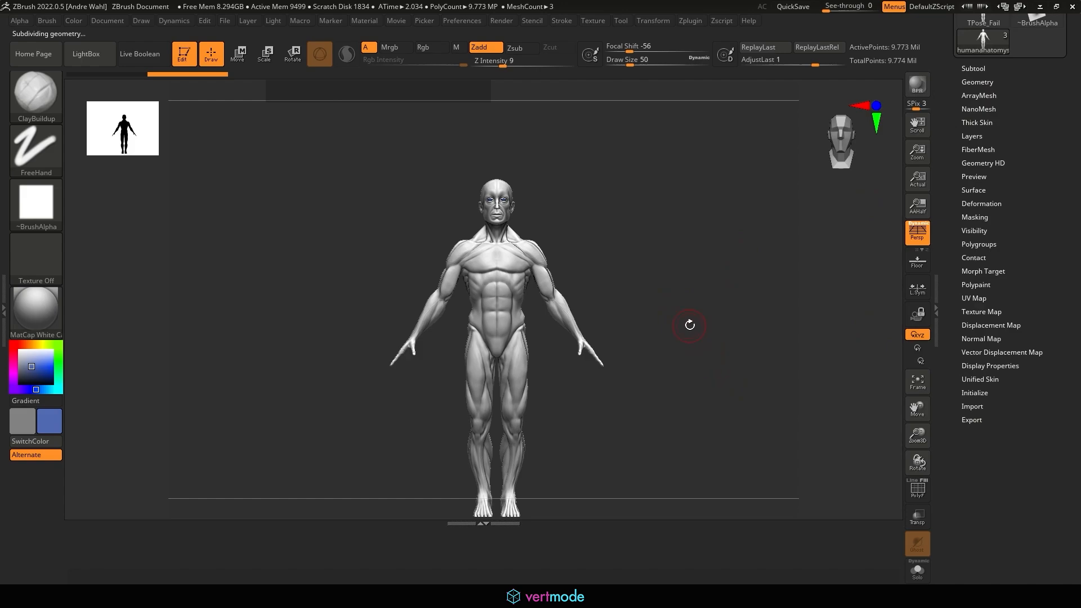
alt+drag(711, 331, 724, 293)
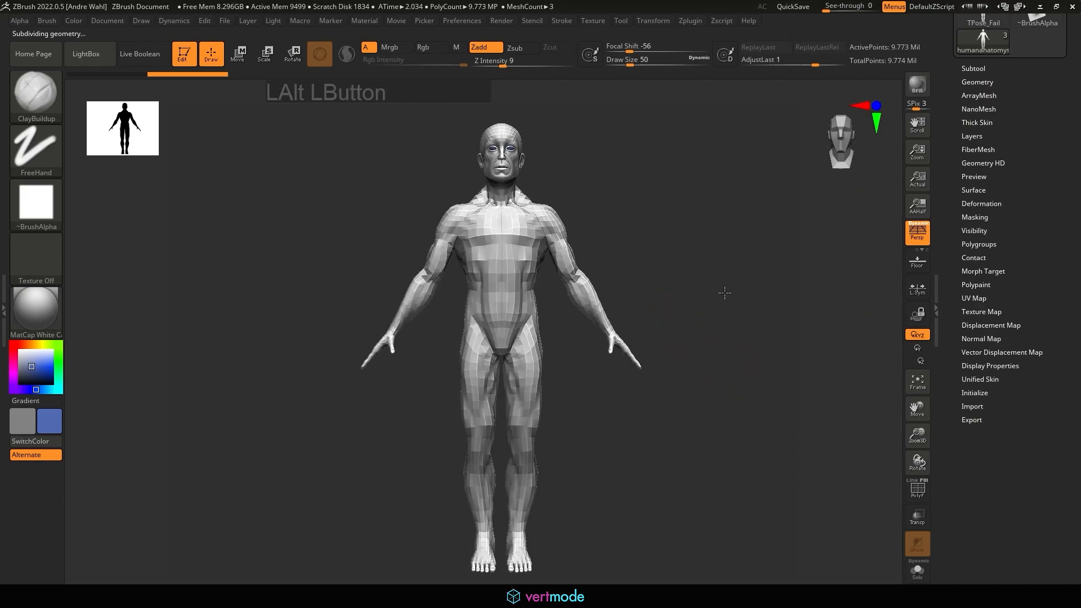
click(972, 136)
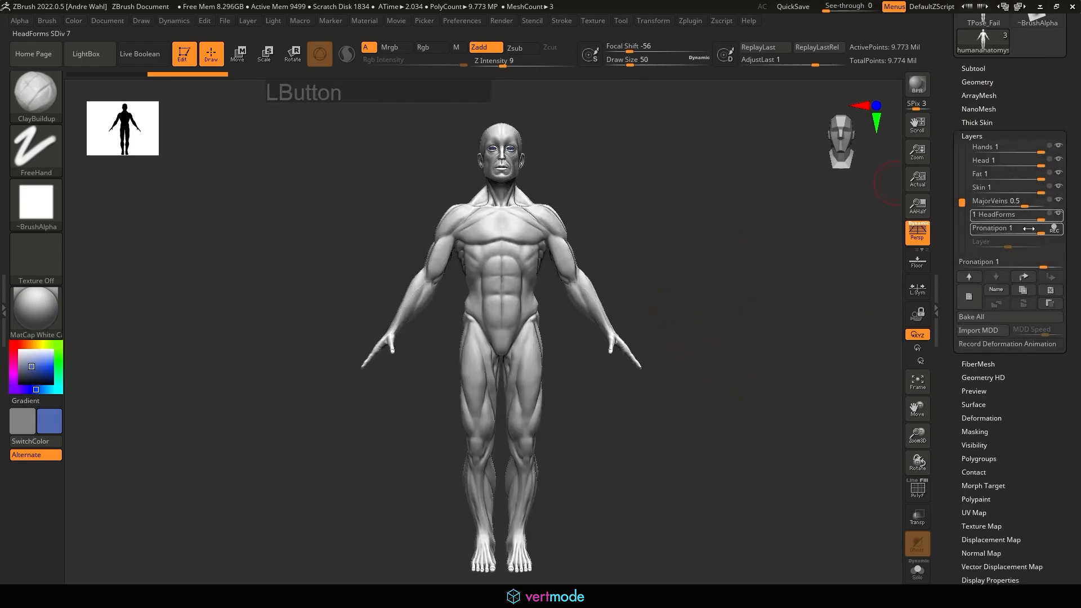
click(1056, 229)
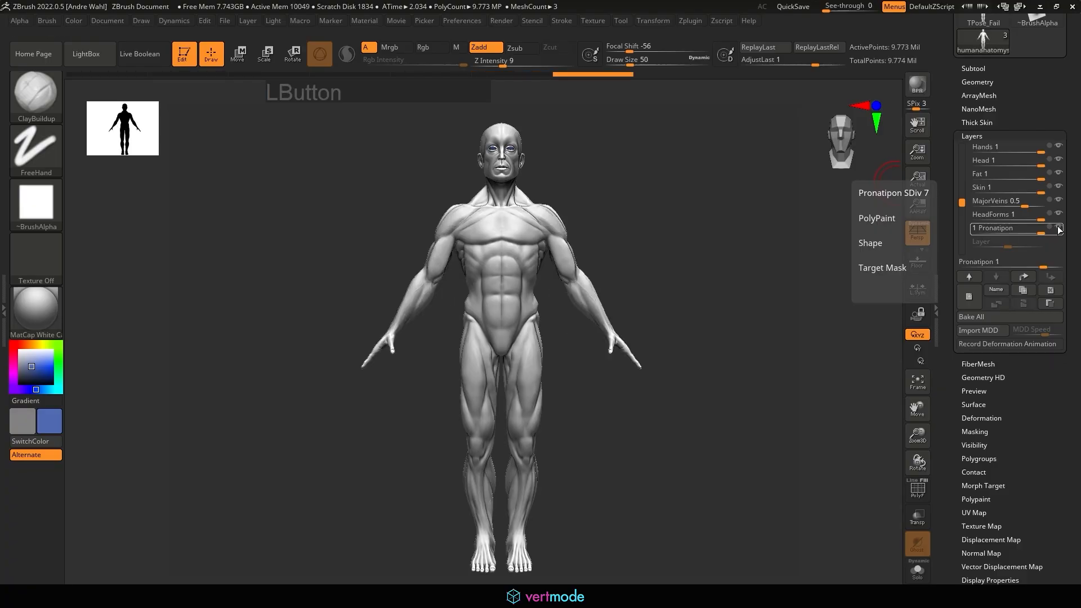
Step: Preview the Pronatipon layer's effect by setting its intensity to 0 and back to 1
click(1057, 227)
click(1058, 227)
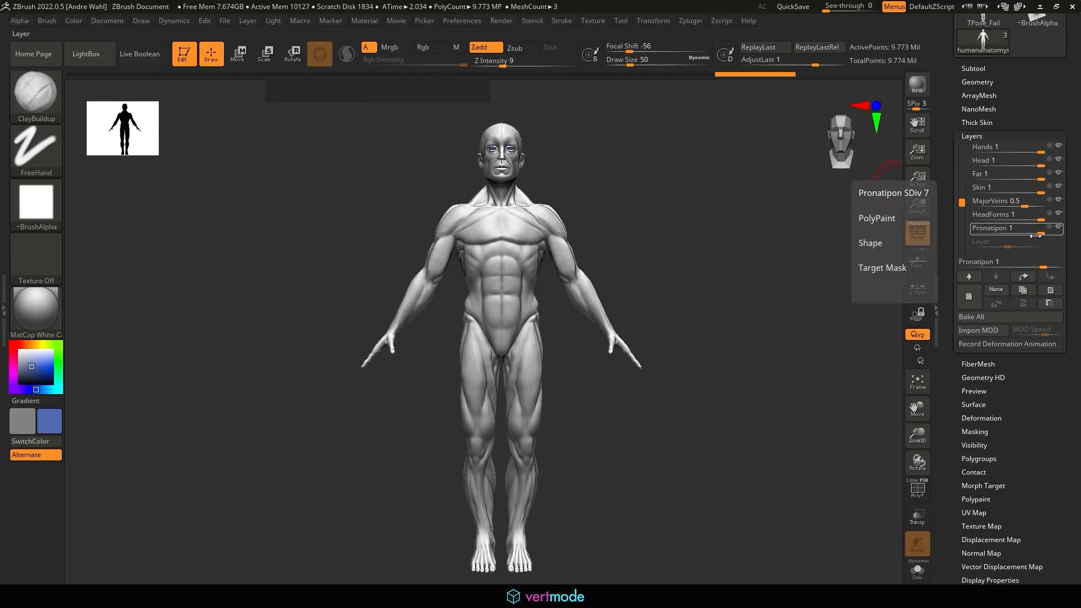
click(1031, 231)
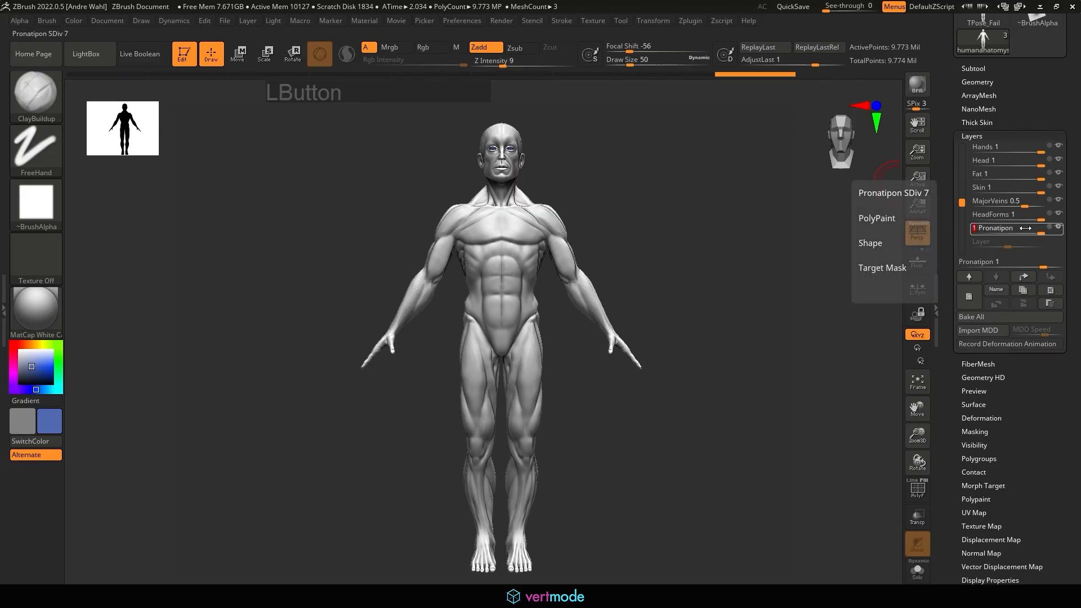
text(0)
key(Return)
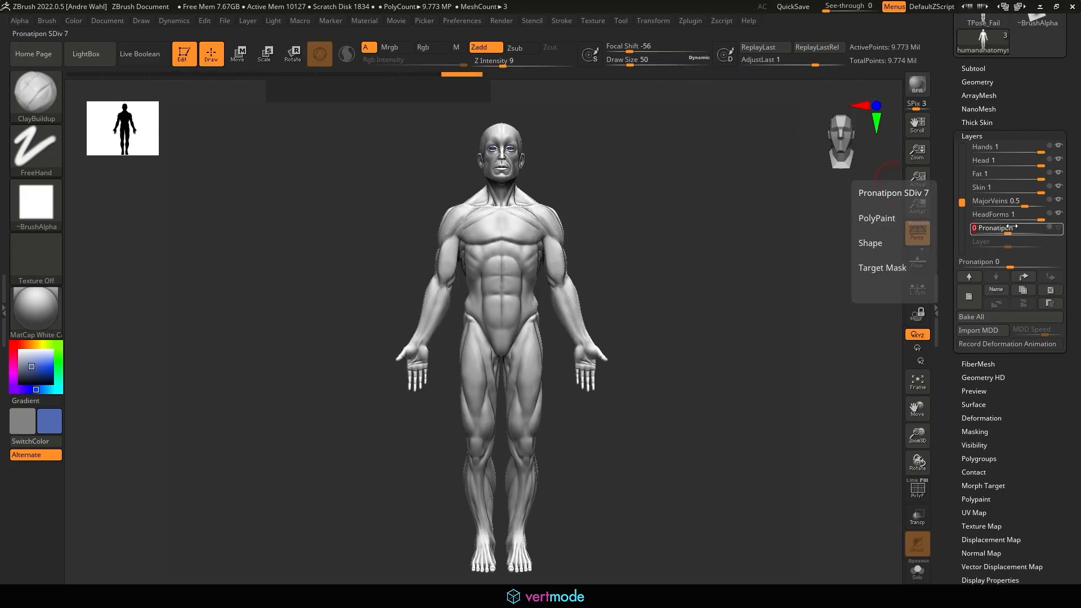
click(1009, 231)
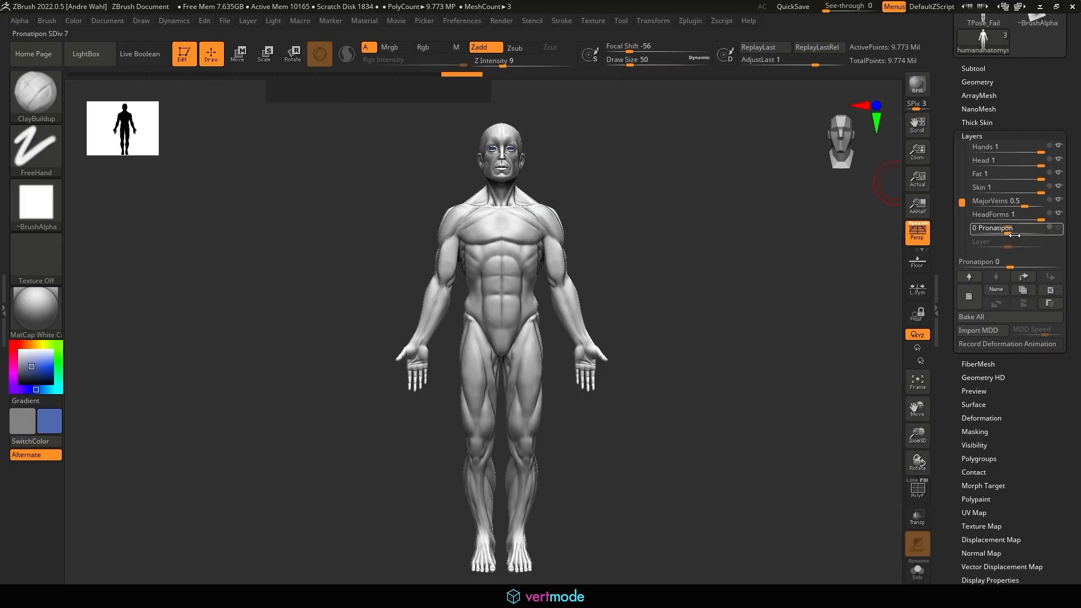
drag(1013, 235, 1065, 231)
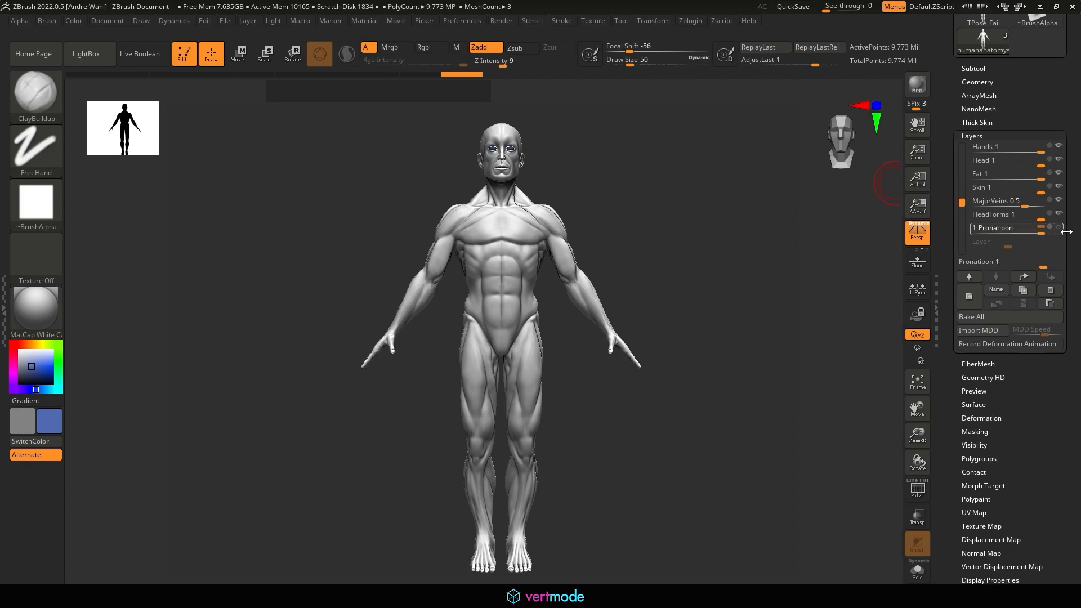
Step: Turn on recording for the Pronatipon layer and lower the figure to subdivision level 5
mouse_move(777, 270)
alt+mouse_down()
mouse_move(779, 321)
mouse_move(736, 297)
mouse_move(723, 228)
mouse_move(635, 231)
mouse_move(743, 268)
mouse_move(752, 278)
mouse_move(731, 289)
mouse_move(693, 293)
mouse_move(710, 317)
alt+mouse_up()
alt+drag(735, 277, 668, 427)
mouse_move(789, 365)
mouse_down()
mouse_move(768, 357)
mouse_move(779, 338)
mouse_move(724, 311)
mouse_move(646, 311)
mouse_move(664, 328)
mouse_up()
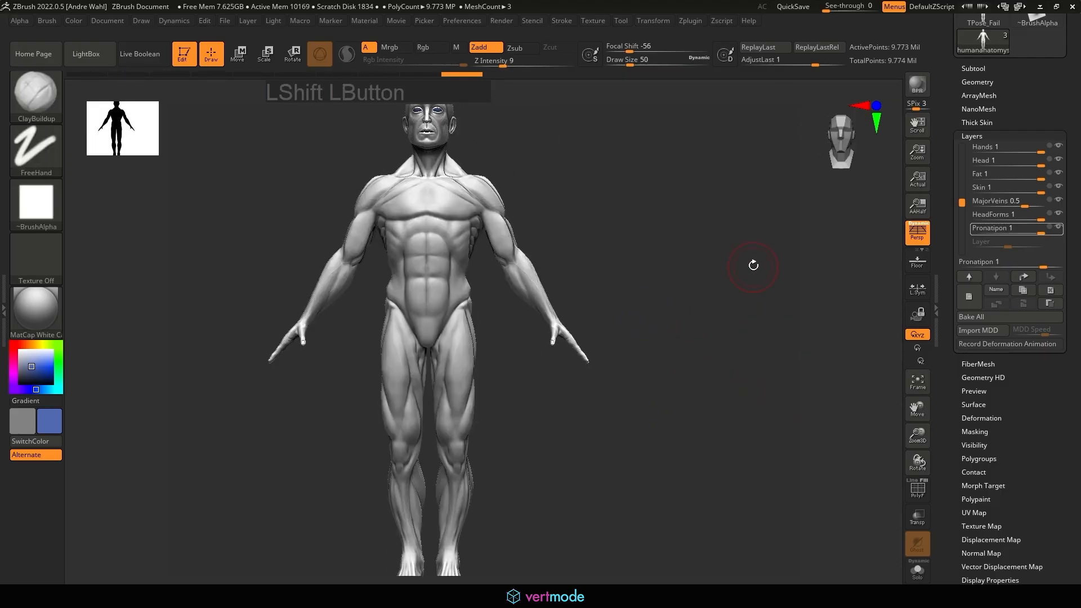
mouse_move(747, 249)
alt+mouse_down()
mouse_move(750, 287)
mouse_move(801, 219)
mouse_move(792, 174)
mouse_move(695, 236)
mouse_move(704, 223)
mouse_move(716, 331)
mouse_move(652, 321)
mouse_move(903, 268)
alt+mouse_up()
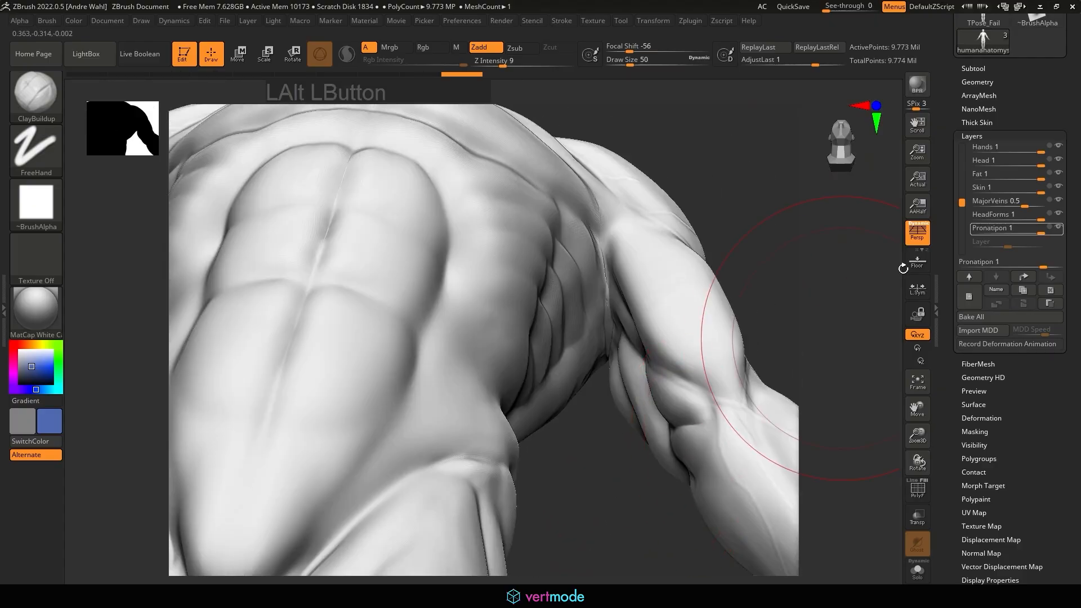
click(1052, 227)
click(977, 81)
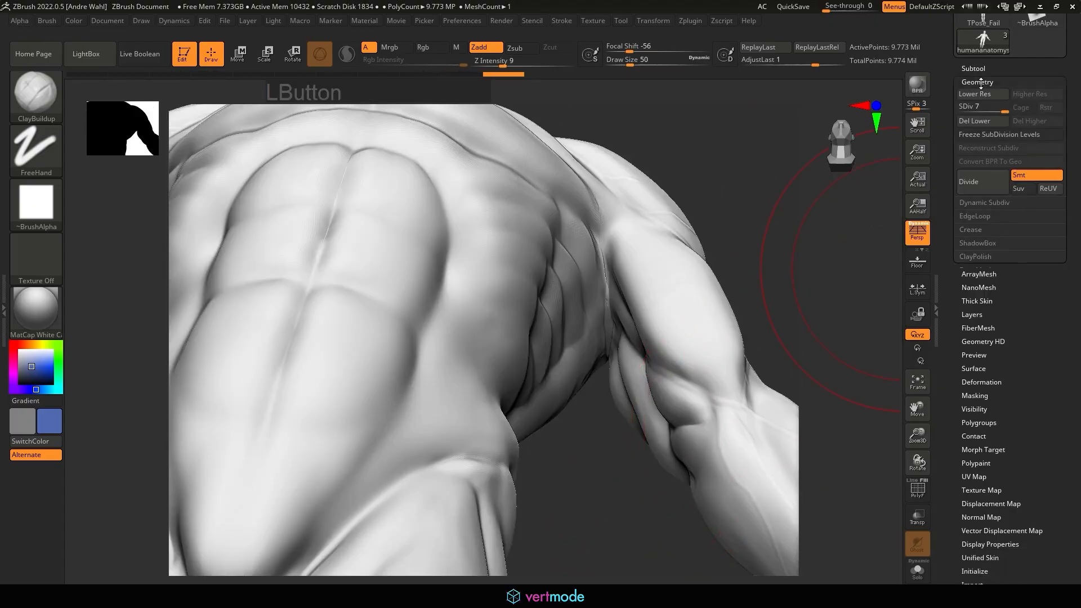
drag(1005, 107, 982, 106)
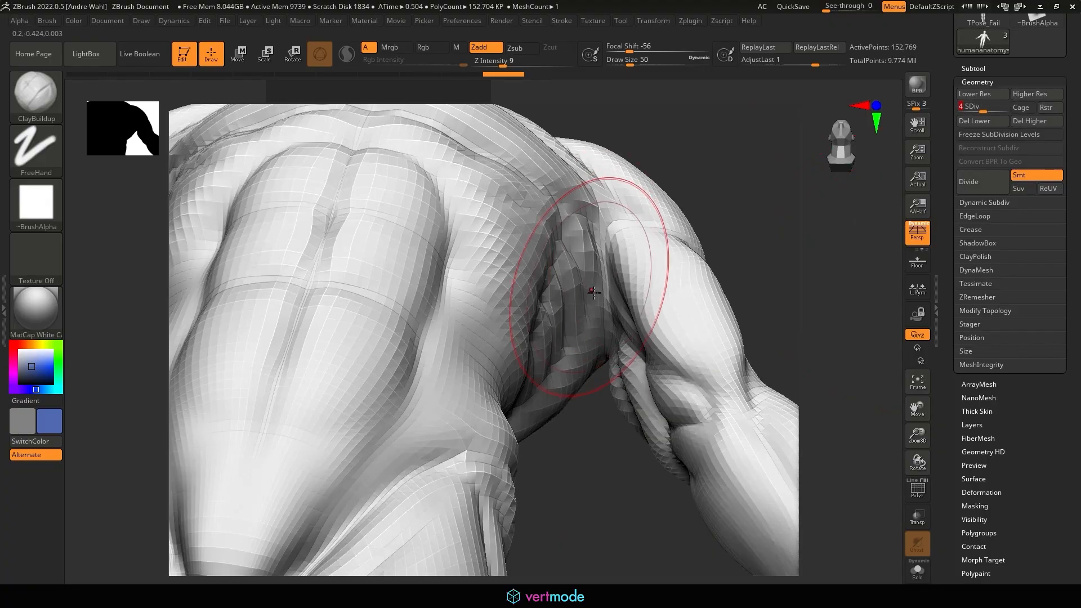
click(987, 108)
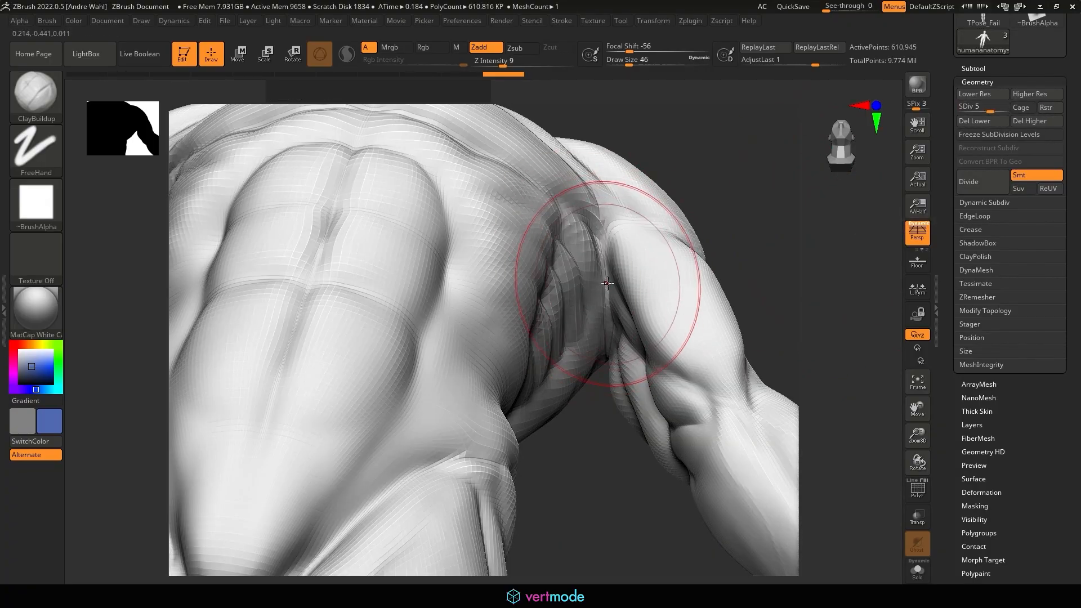
Step: Raise the figure to subdivision level 6 and smooth the armpit crease with the Smooth brush at draw size 10
key(bracketleft)
key(bracketleft)
key(bracketleft)
key(bracketleft)
key(bracketleft)
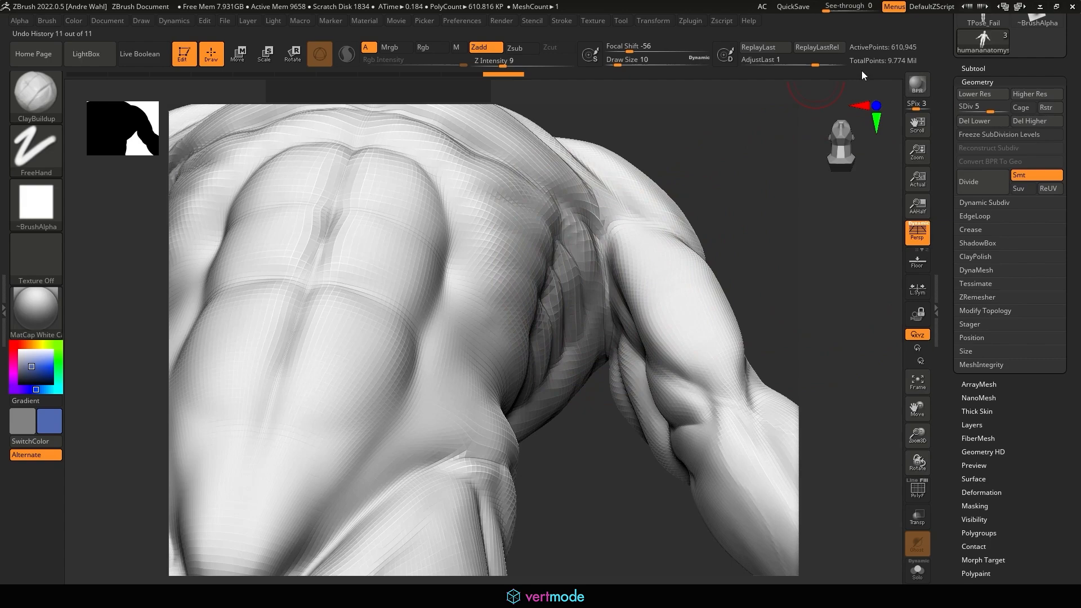
click(997, 109)
key(bracketright)
key(bracketright)
key(bracketleft)
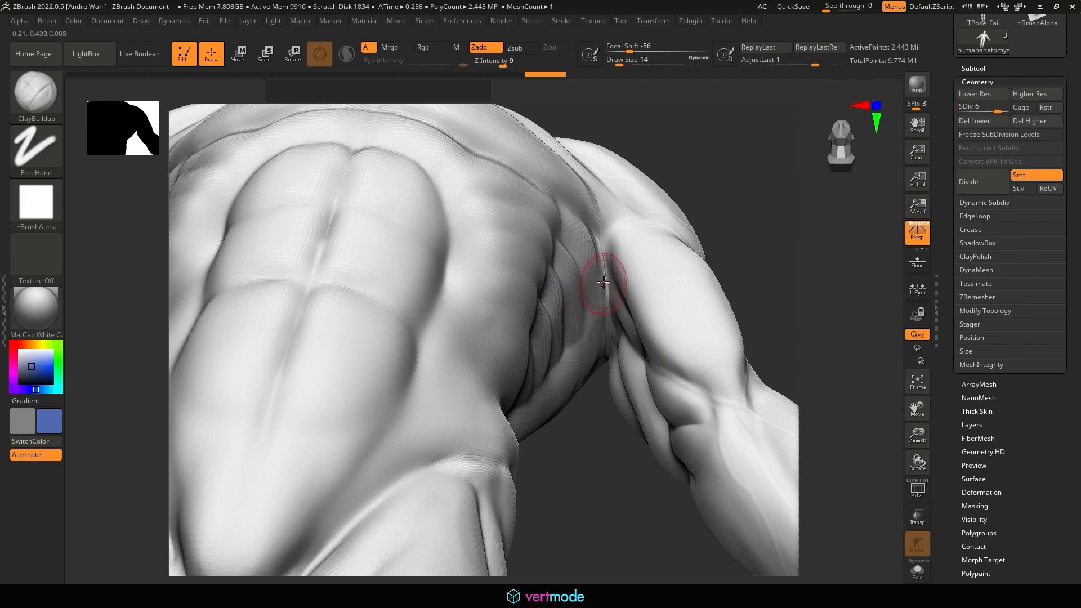
mouse_move(613, 279)
shift+mouse_down()
mouse_move(603, 294)
mouse_move(606, 264)
shift+mouse_up()
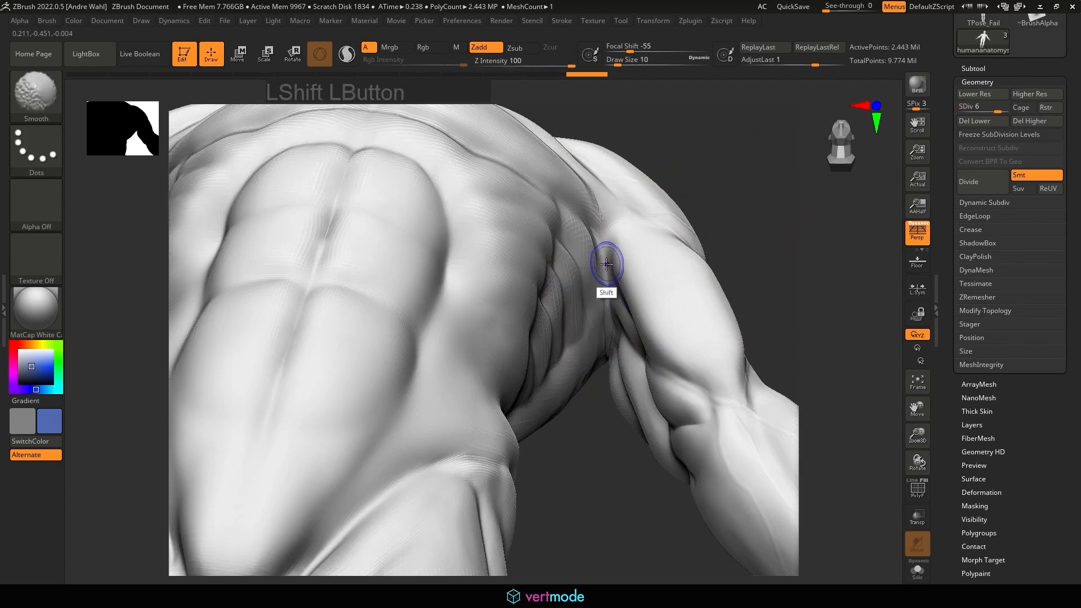
drag(609, 372, 613, 343)
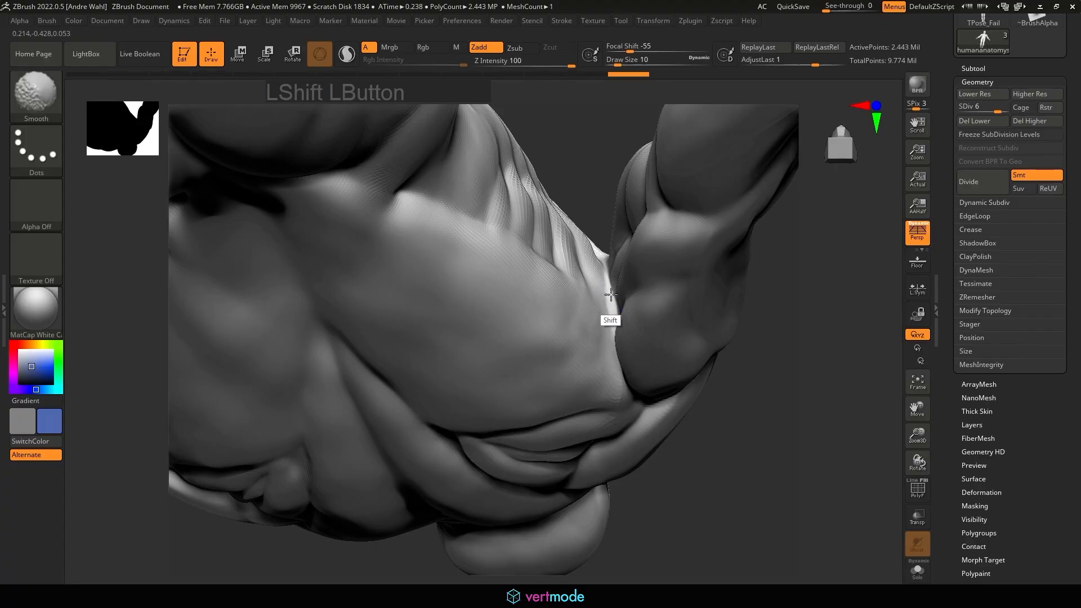
shift+drag(611, 294, 607, 267)
Step: Examine the armpit, ribs and chest from below, from an angle and from the front
mouse_move(588, 182)
mouse_down()
mouse_move(607, 225)
mouse_move(599, 209)
mouse_up()
mouse_move(710, 133)
alt+mouse_down()
mouse_move(713, 153)
mouse_move(703, 127)
alt+mouse_up()
drag(701, 186, 624, 277)
alt+drag(726, 271, 715, 231)
alt+drag(697, 225, 772, 307)
alt+drag(772, 256, 788, 304)
drag(817, 253, 773, 247)
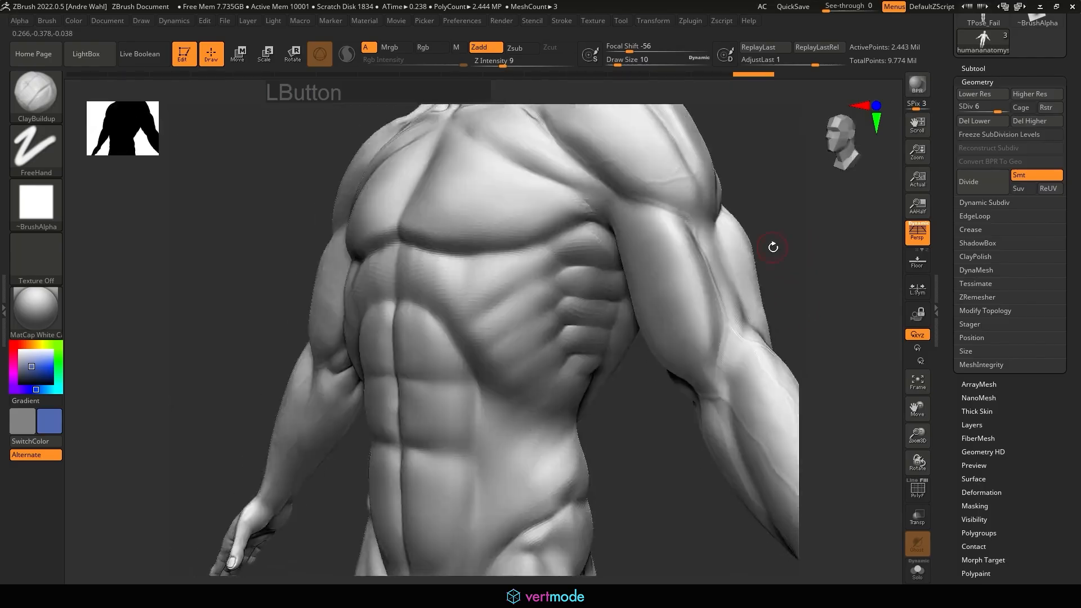
mouse_move(567, 200)
shift+mouse_down()
mouse_move(617, 218)
mouse_move(676, 189)
shift+mouse_up()
Step: Choose the DamStandard brush and frame the whole figure in front view
key(b)
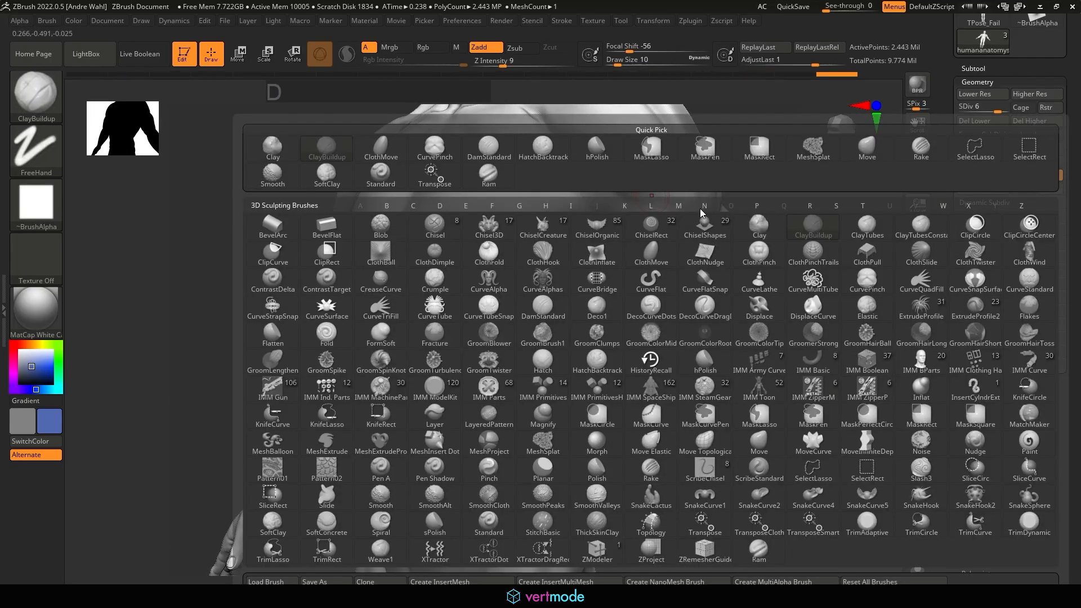
key(s)
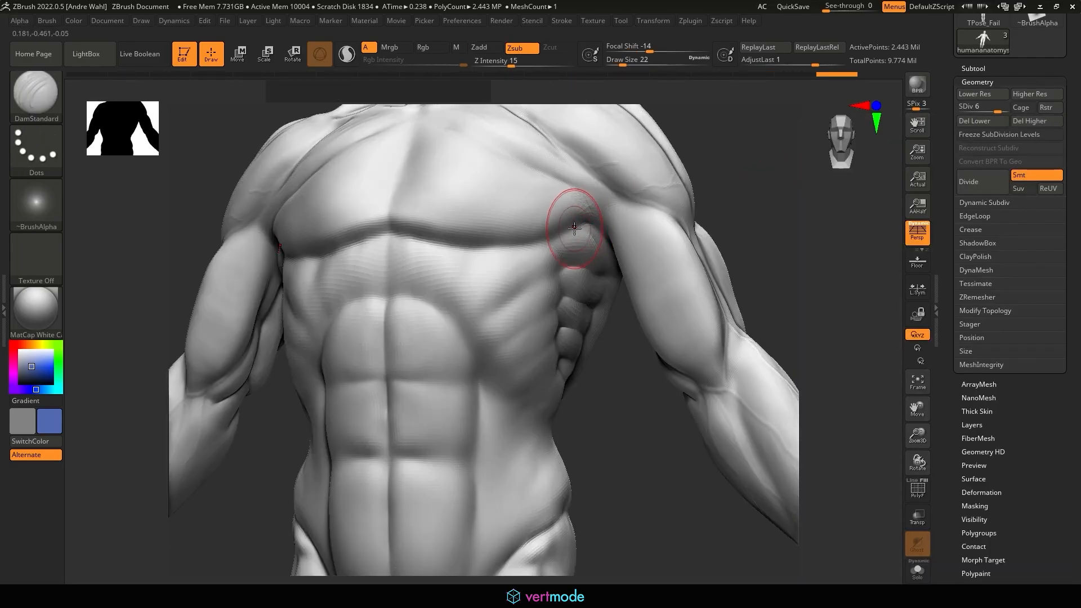
key(f)
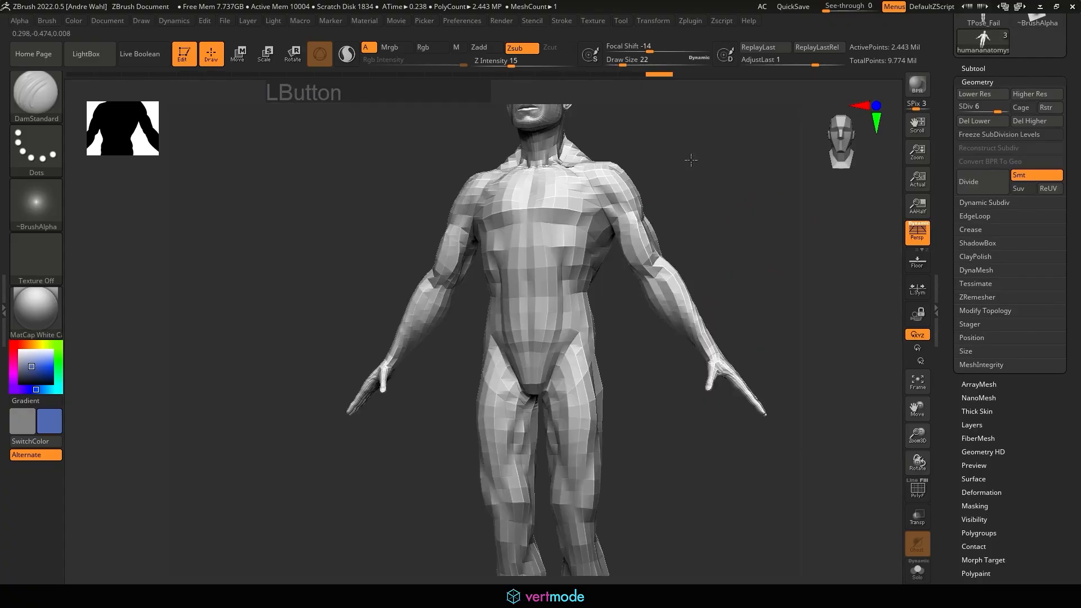
drag(776, 217, 762, 241)
alt+drag(761, 241, 757, 300)
drag(732, 292, 713, 262)
mouse_move(714, 267)
mouse_down()
mouse_move(749, 292)
mouse_move(702, 250)
mouse_move(716, 253)
mouse_up()
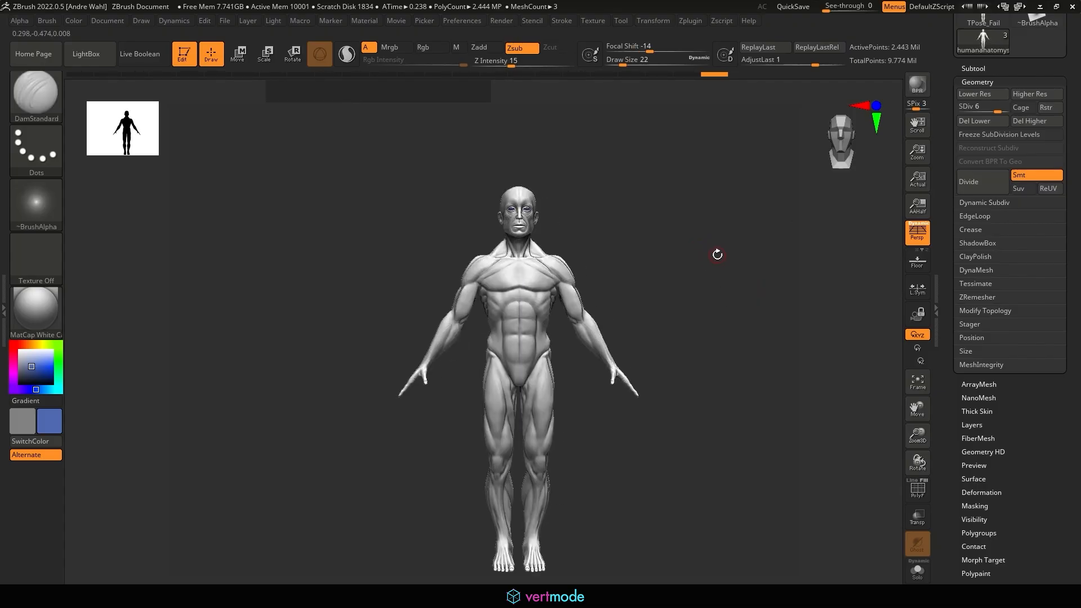
Step: Raise the figure to subdivision level 7 and save the tool over the existing humananatomystudy_34_APoseChange file
click(1000, 107)
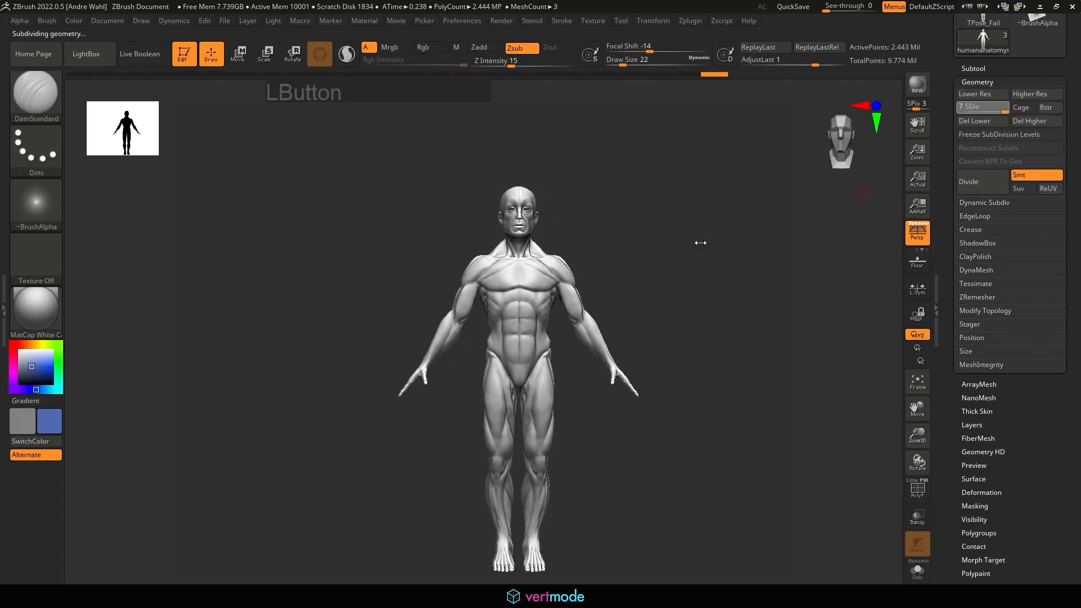
click(1078, 109)
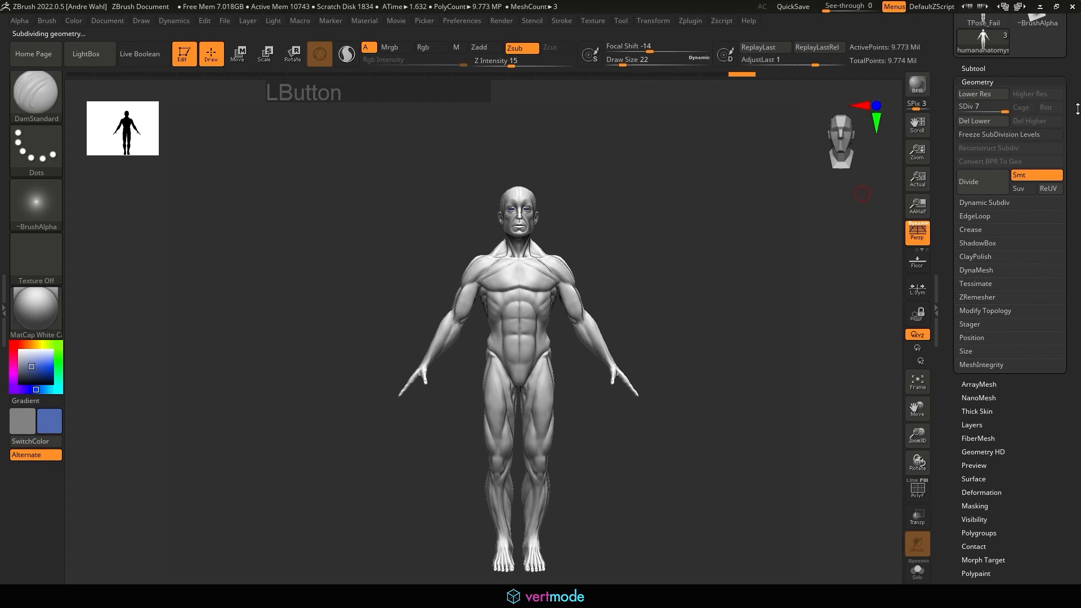
drag(1077, 107, 1077, 232)
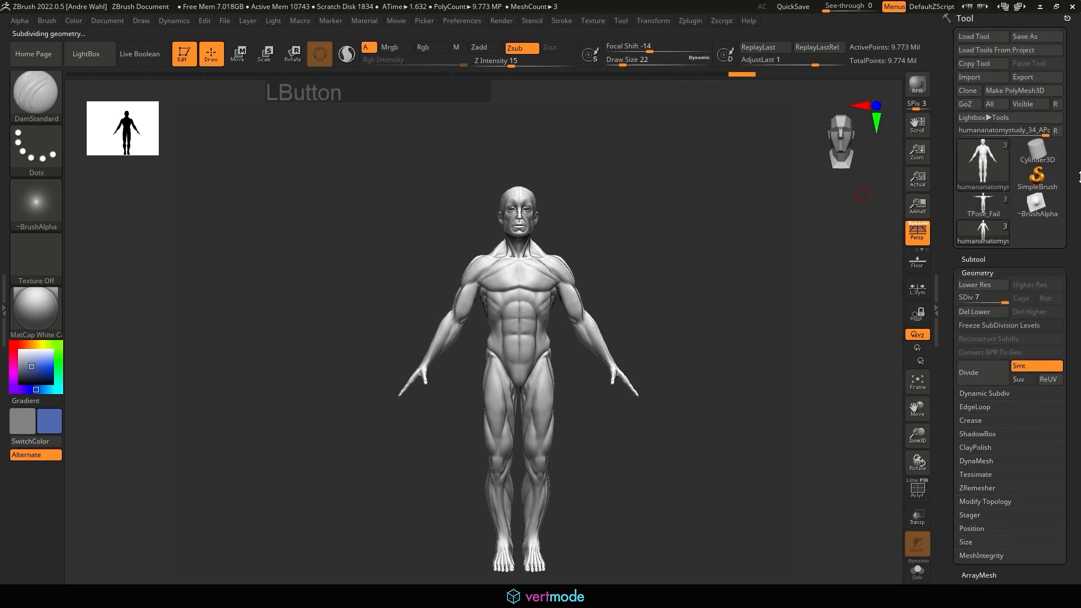
click(1035, 36)
key(Return)
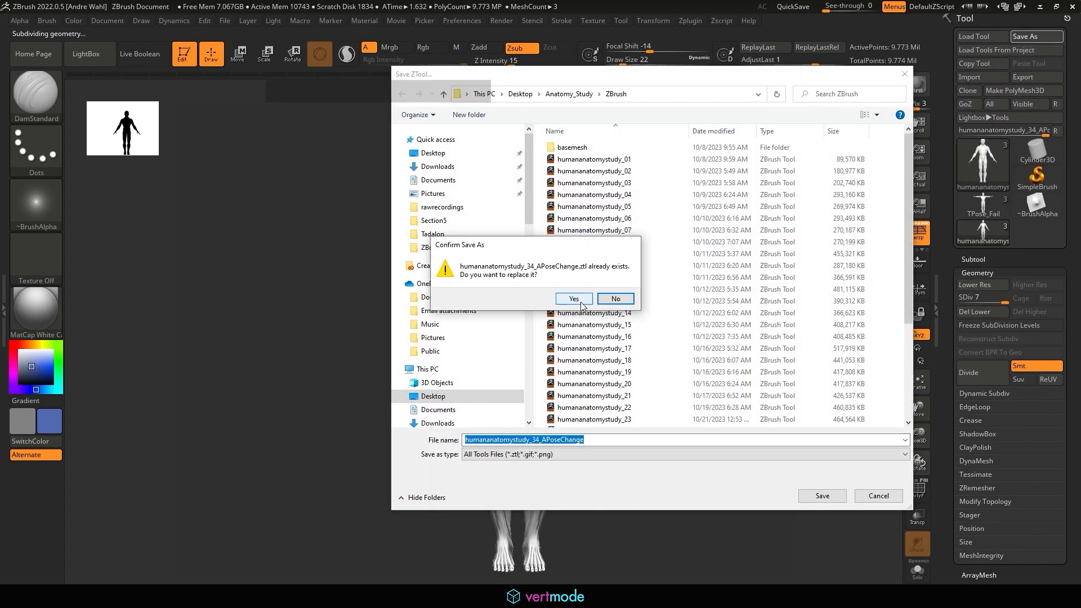
click(581, 307)
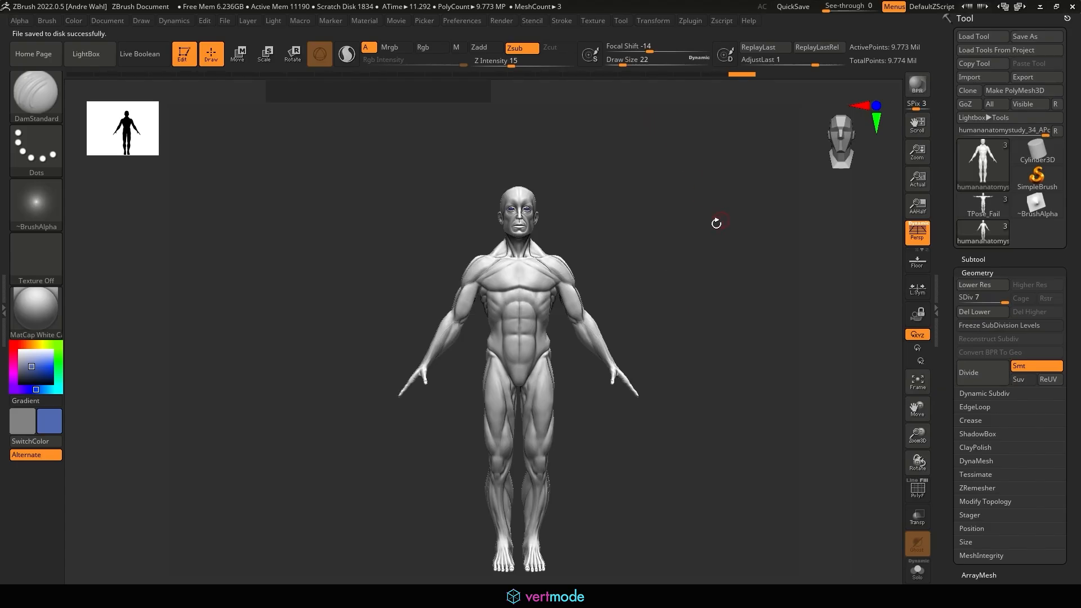
mouse_move(715, 222)
alt+mouse_down()
mouse_move(699, 245)
mouse_move(628, 247)
mouse_move(697, 244)
mouse_move(719, 212)
mouse_move(742, 234)
alt+mouse_up()
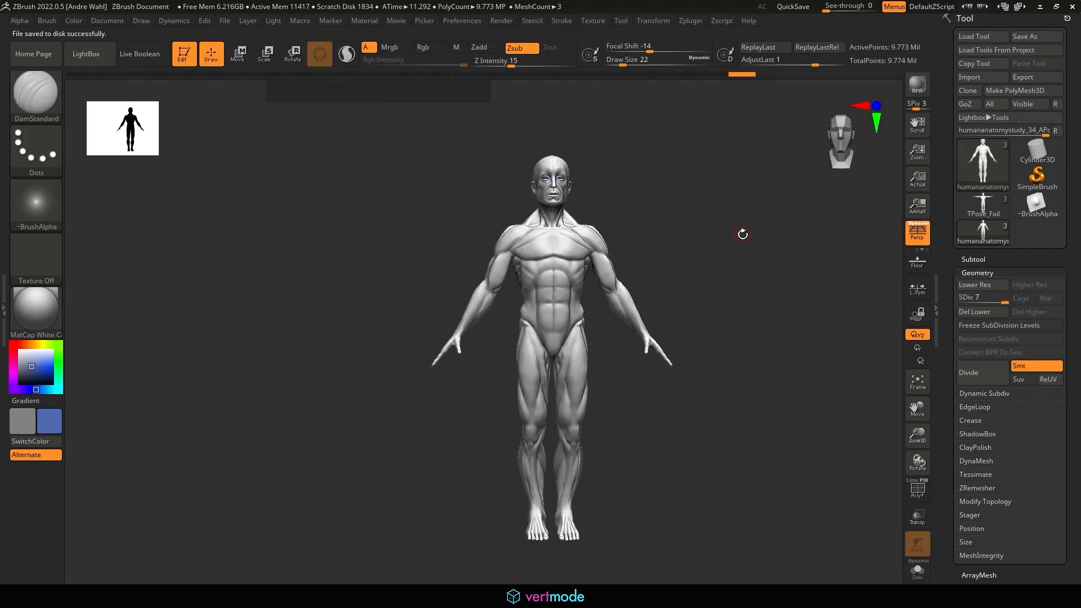